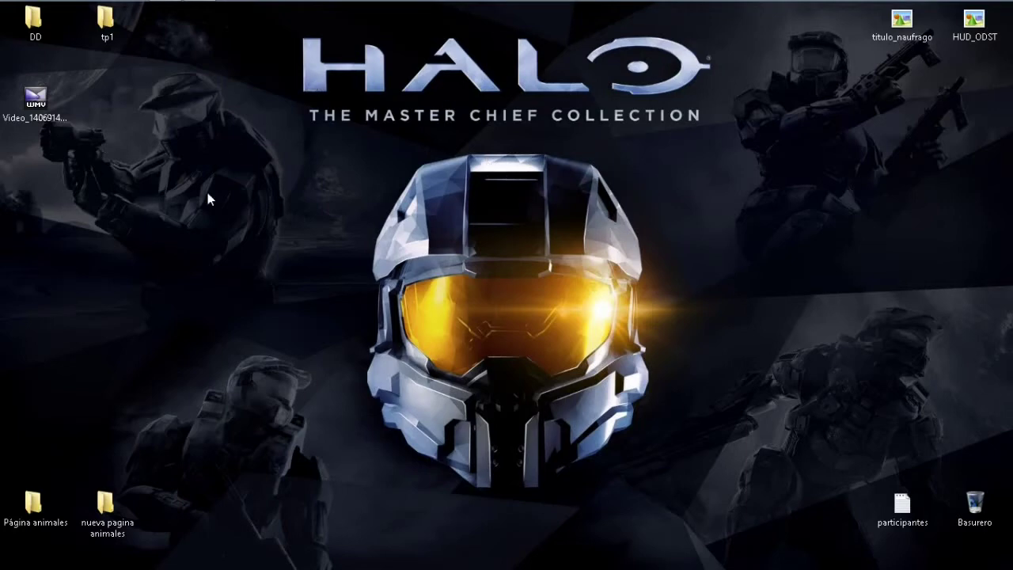
Launch paint.net from the Start screen and close its blank untitled image
{"action": "mouse_move", "coordinate": [998, 480]}
{"action": "left_click", "coordinate": [955, 284]}
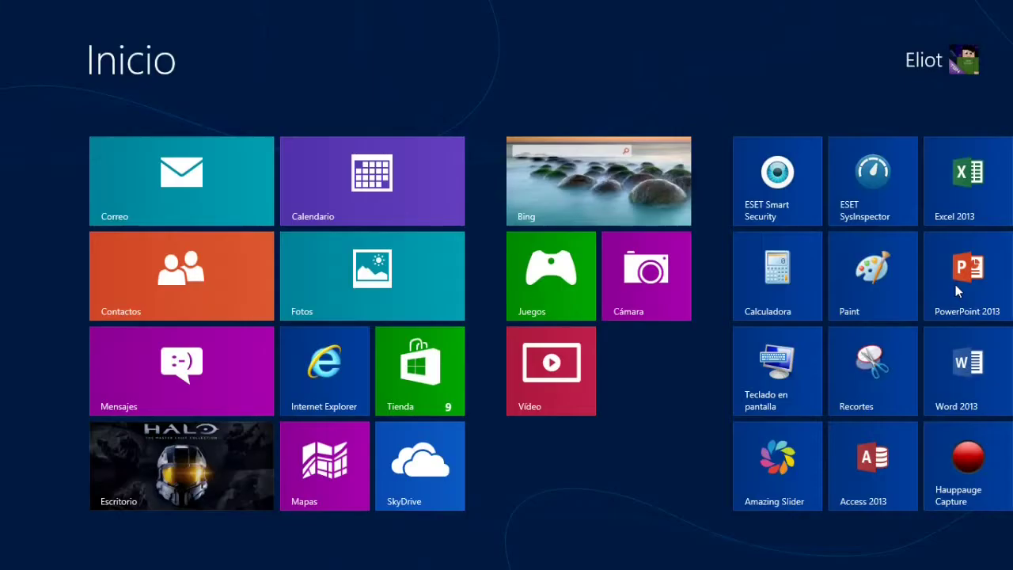
{"action": "scroll", "coordinate": [609, 429], "scroll_direction": "down", "scroll_amount": 5}
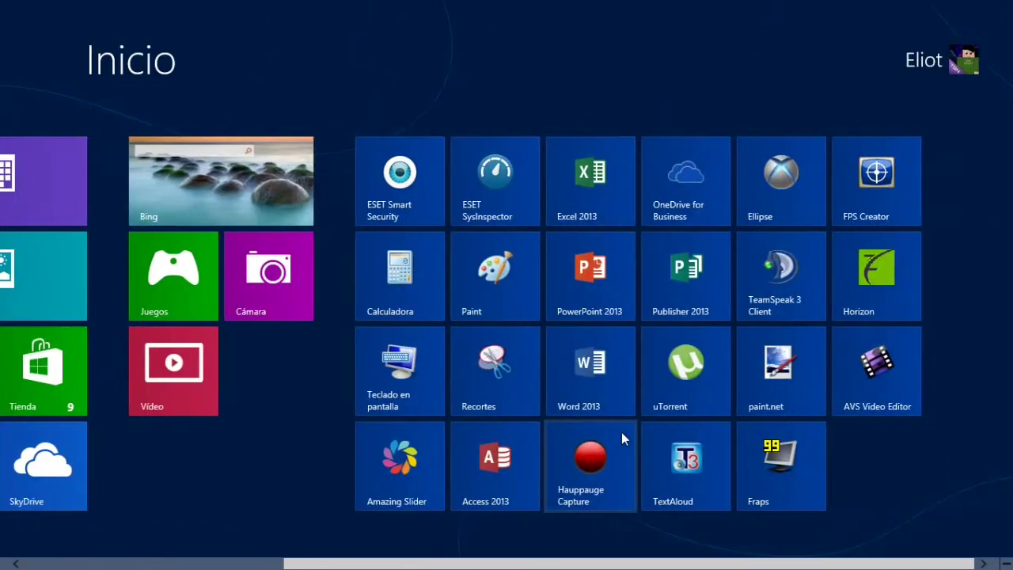
{"action": "left_click", "coordinate": [806, 373]}
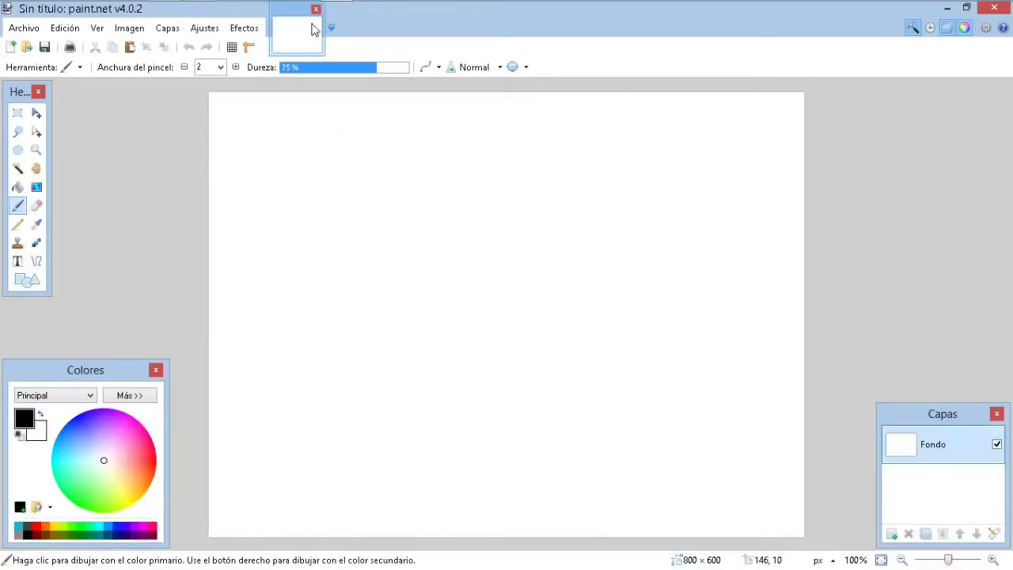
{"action": "left_click", "coordinate": [316, 10]}
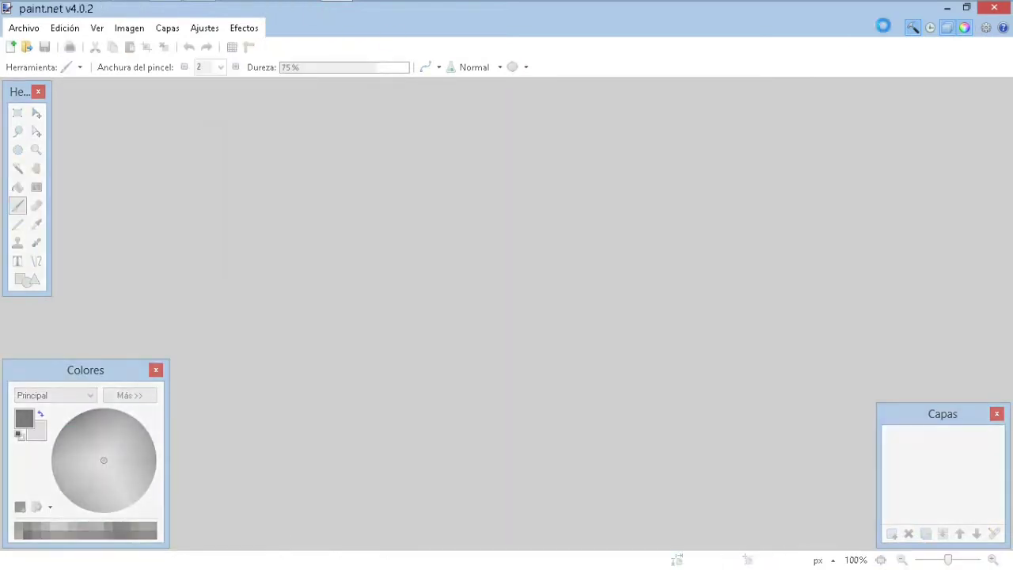
Look at the contents of the tp1 folder on the desktop, then return to paint.net
{"action": "left_click", "coordinate": [949, 8]}
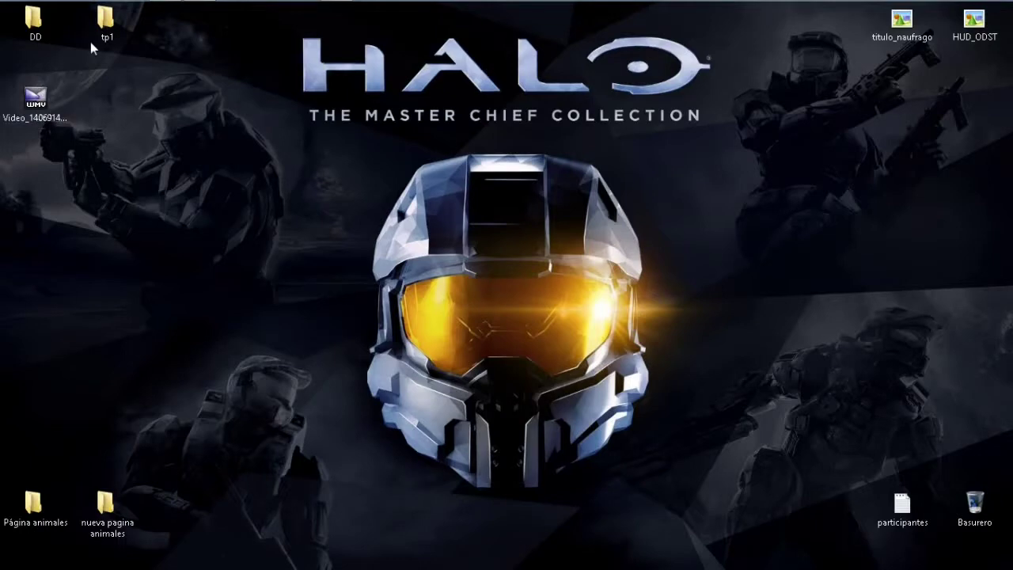
{"action": "double_click", "coordinate": [107, 38]}
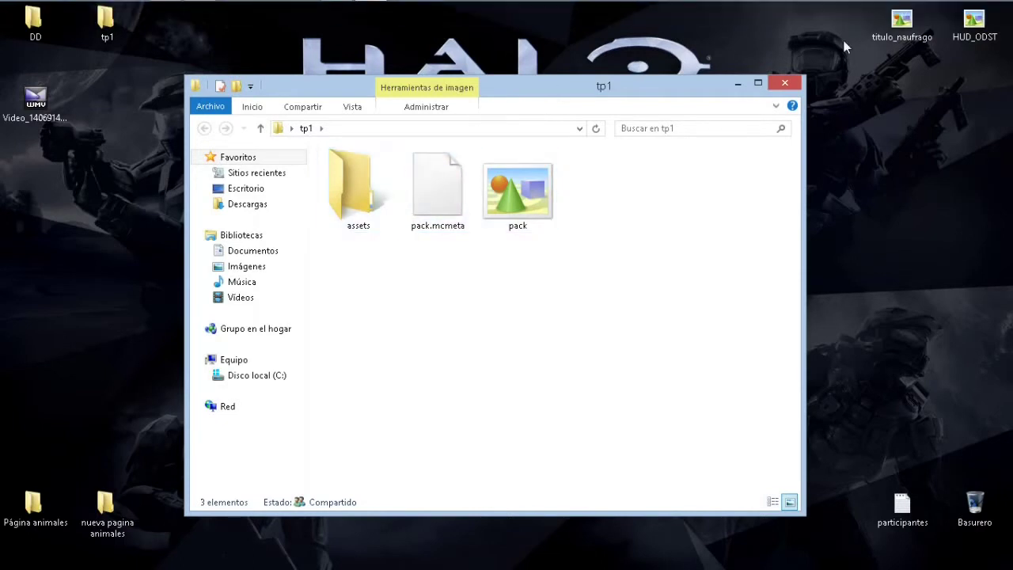
{"action": "left_click", "coordinate": [783, 84]}
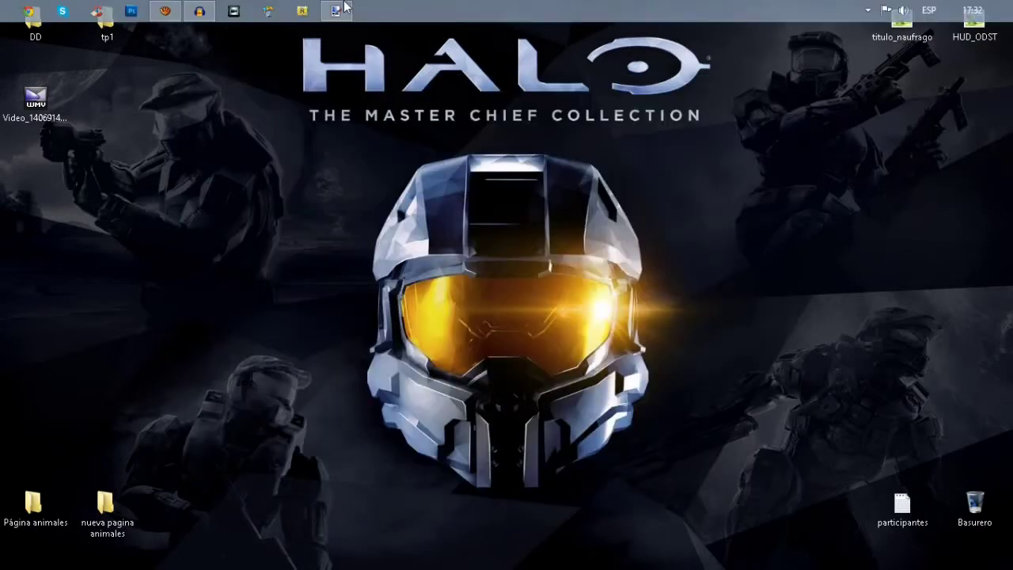
{"action": "left_click", "coordinate": [334, 9]}
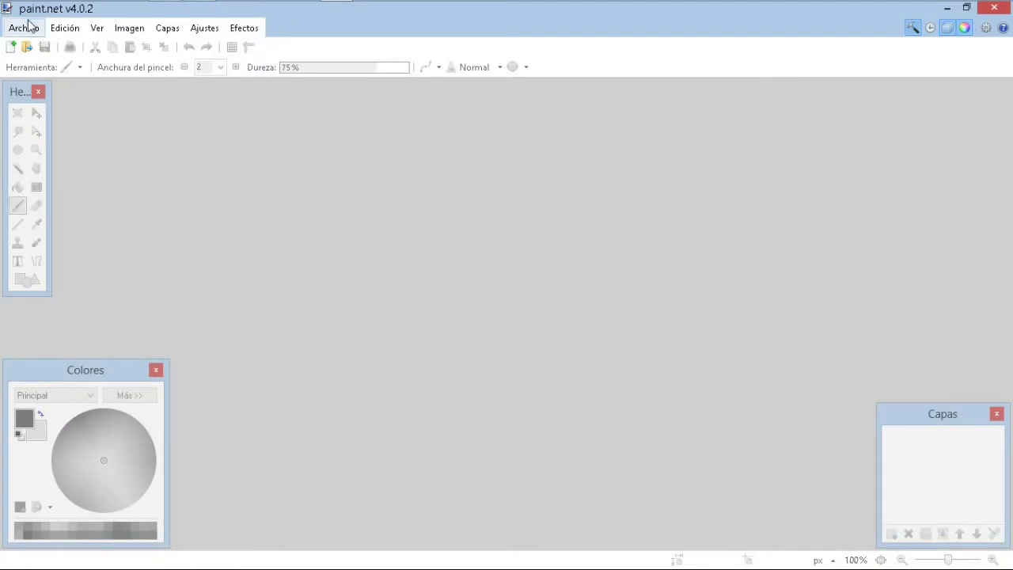
Open the leaves_birch image from the minecraft textures/blocks folder for a close look
{"action": "left_click", "coordinate": [24, 28]}
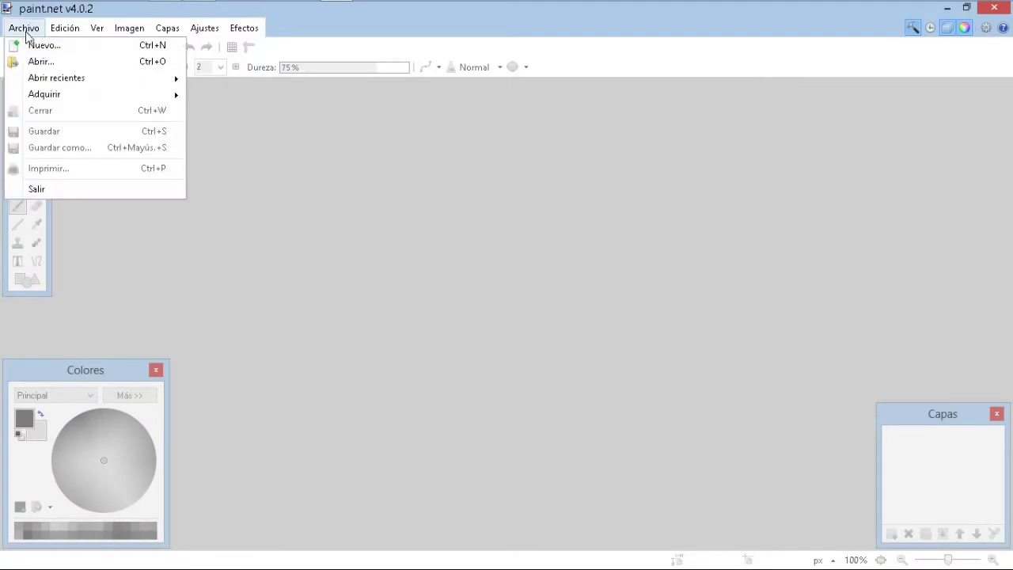
{"action": "left_click", "coordinate": [46, 67]}
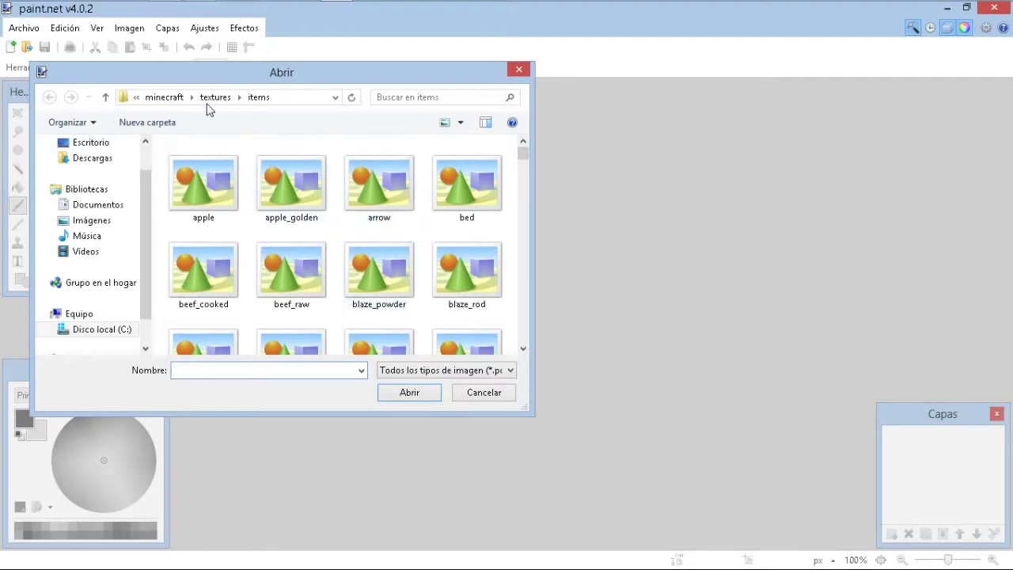
{"action": "left_click_drag", "start_coordinate": [522, 153], "coordinate": [513, 353]}
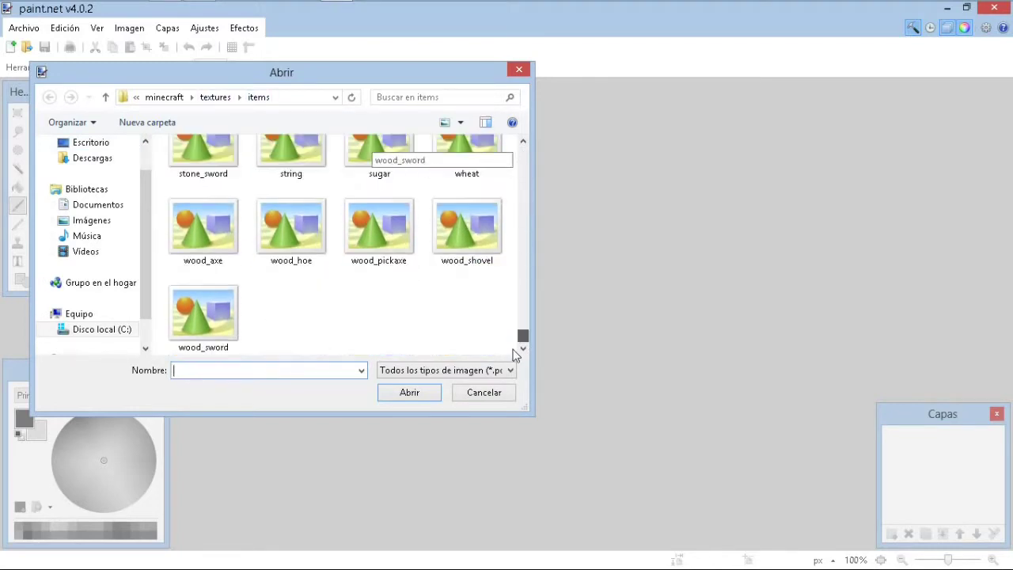
{"action": "left_click", "coordinate": [207, 99]}
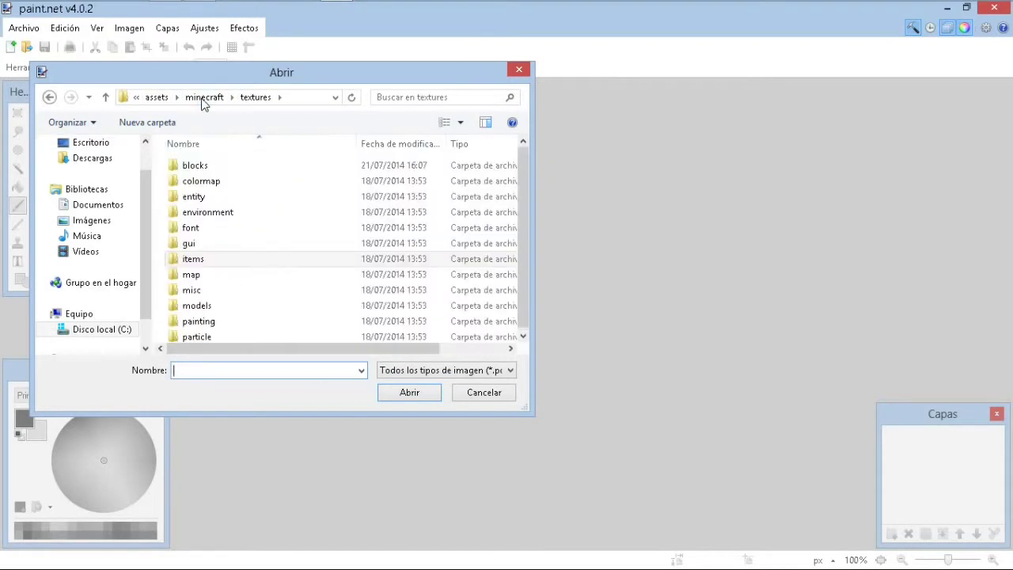
{"action": "double_click", "coordinate": [210, 168]}
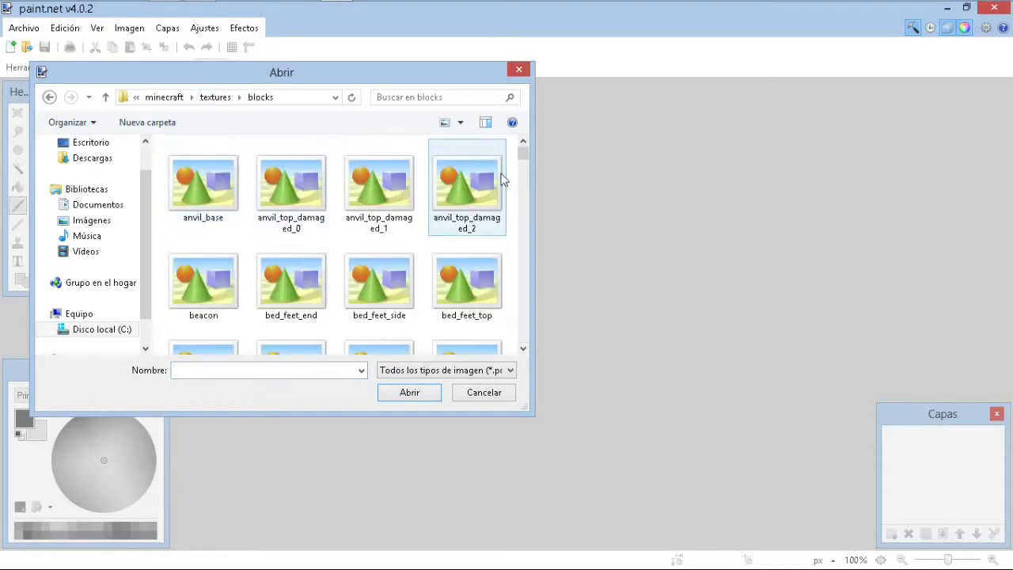
{"action": "left_click", "coordinate": [461, 289]}
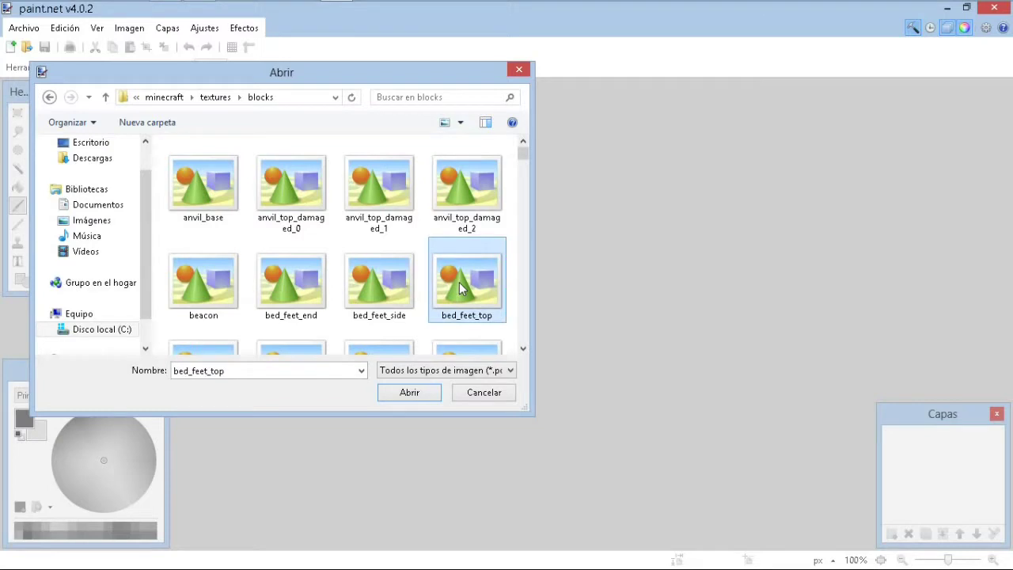
{"action": "scroll", "coordinate": [458, 281], "scroll_direction": "down", "scroll_amount": 15}
{"action": "left_click", "coordinate": [459, 281]}
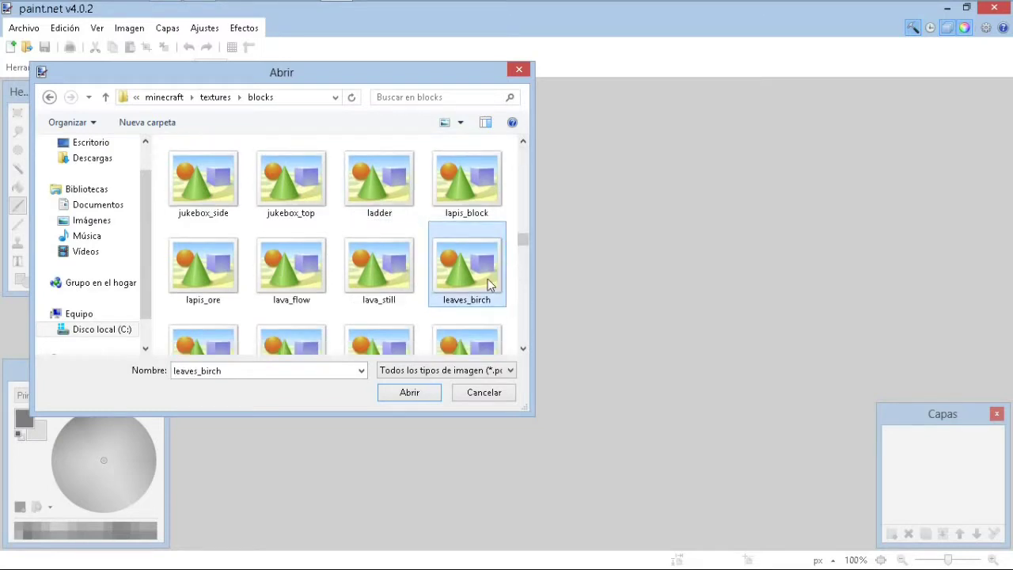
{"action": "double_click", "coordinate": [493, 292]}
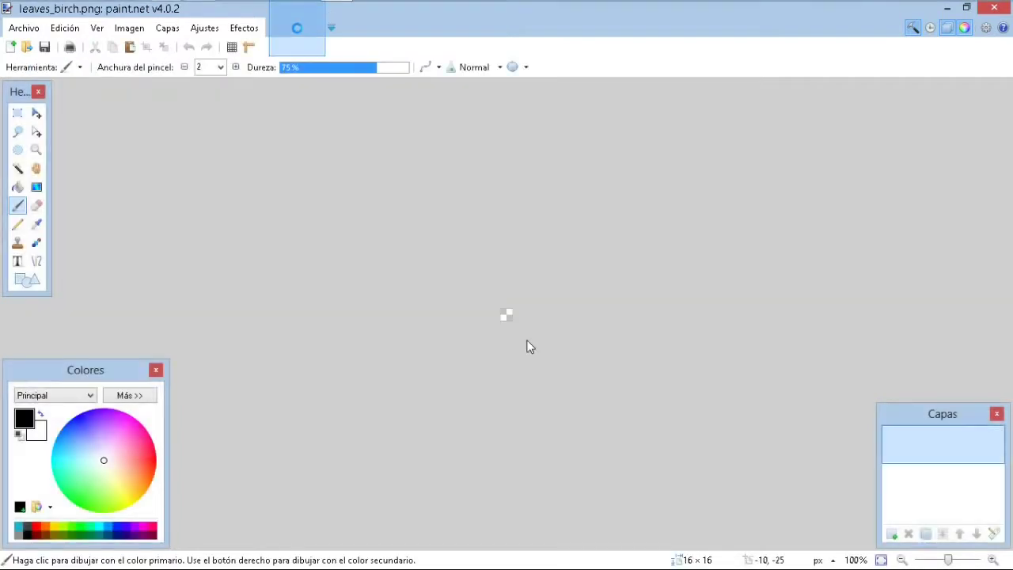
{"action": "scroll", "coordinate": [527, 335], "scroll_direction": "up", "scroll_amount": 10}
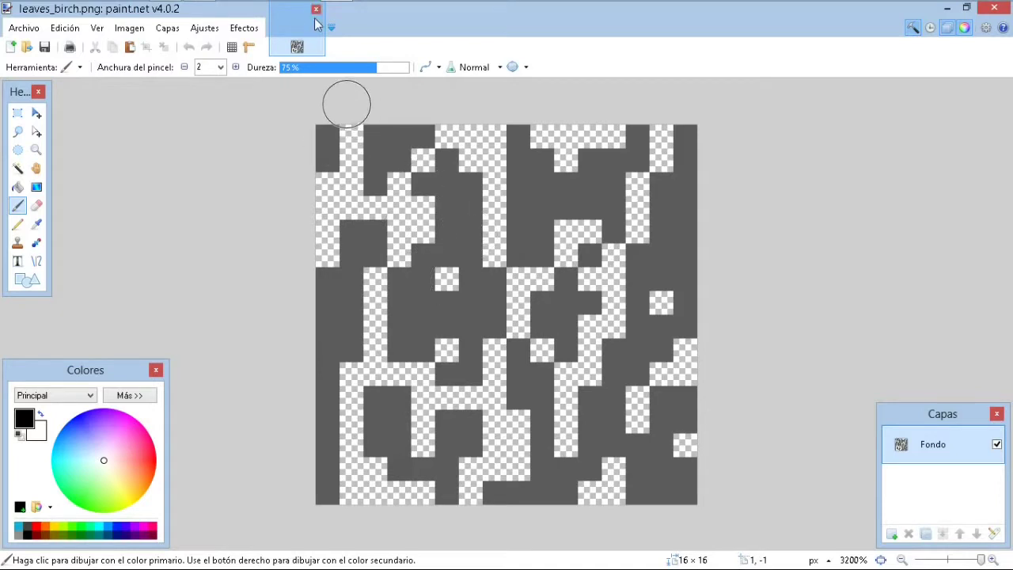
Close leaves_birch and open the daylight_detector_top image from the blocks folder
{"action": "left_click", "coordinate": [315, 11]}
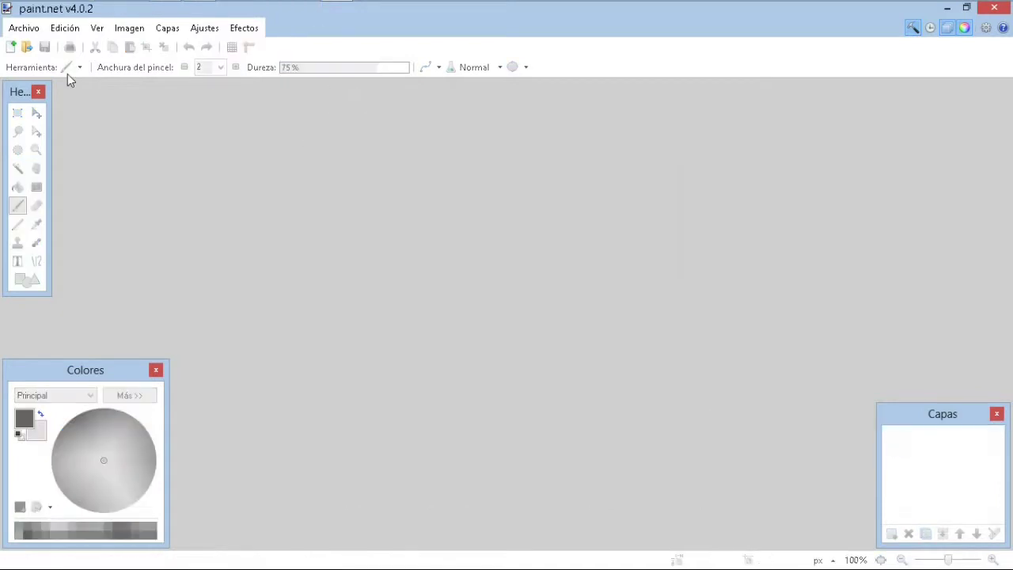
{"action": "left_click", "coordinate": [24, 28]}
{"action": "left_click", "coordinate": [41, 66]}
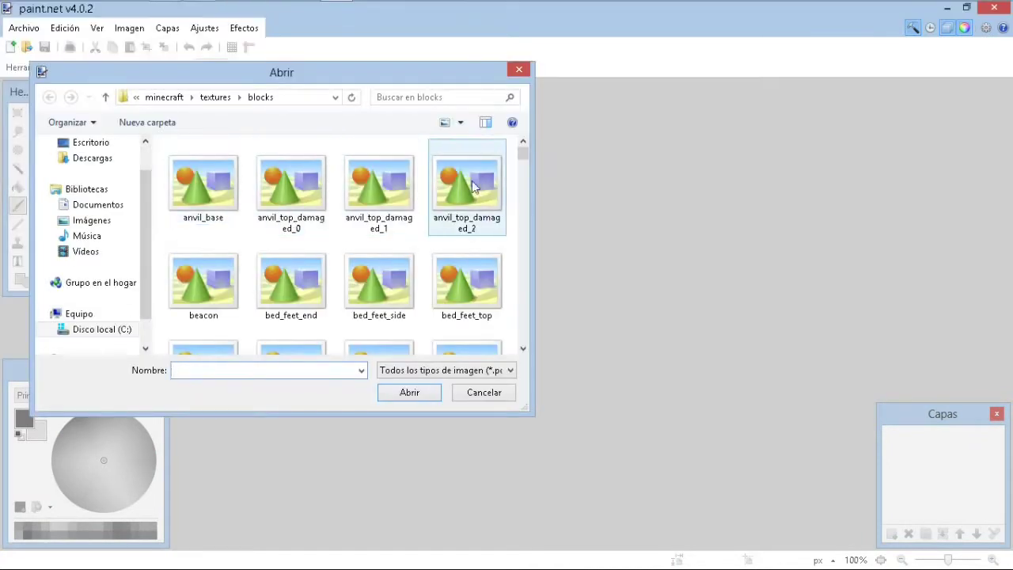
{"action": "left_click_drag", "start_coordinate": [522, 158], "coordinate": [520, 181]}
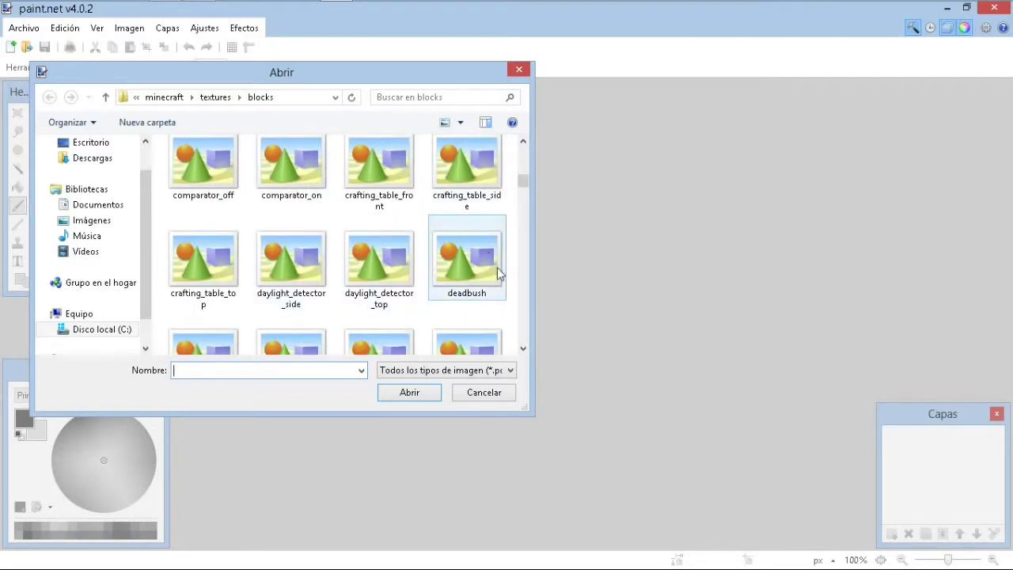
{"action": "double_click", "coordinate": [348, 289]}
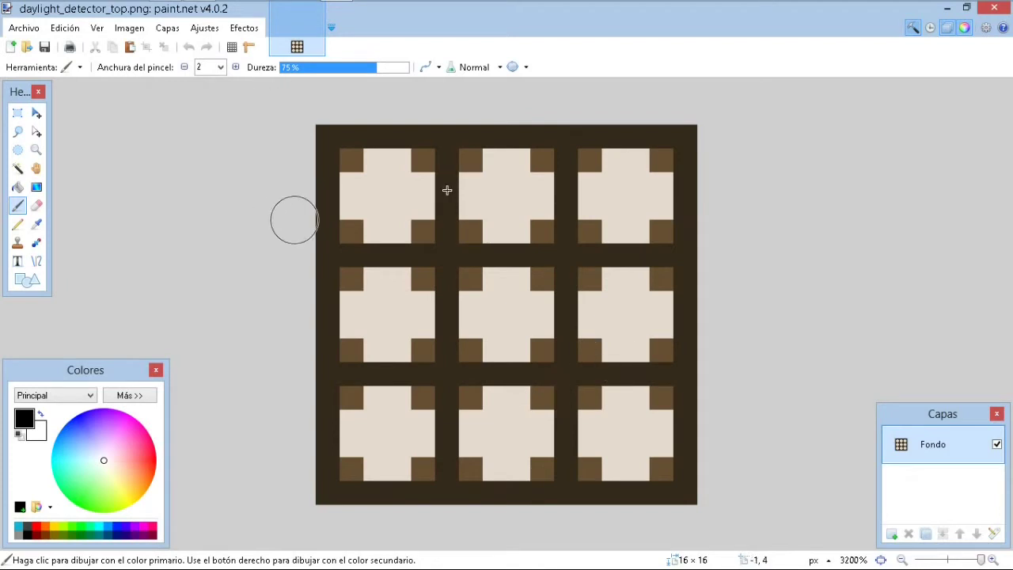
Set the brush width to 7 and close the daylight_detector_top image
{"action": "left_click", "coordinate": [221, 67]}
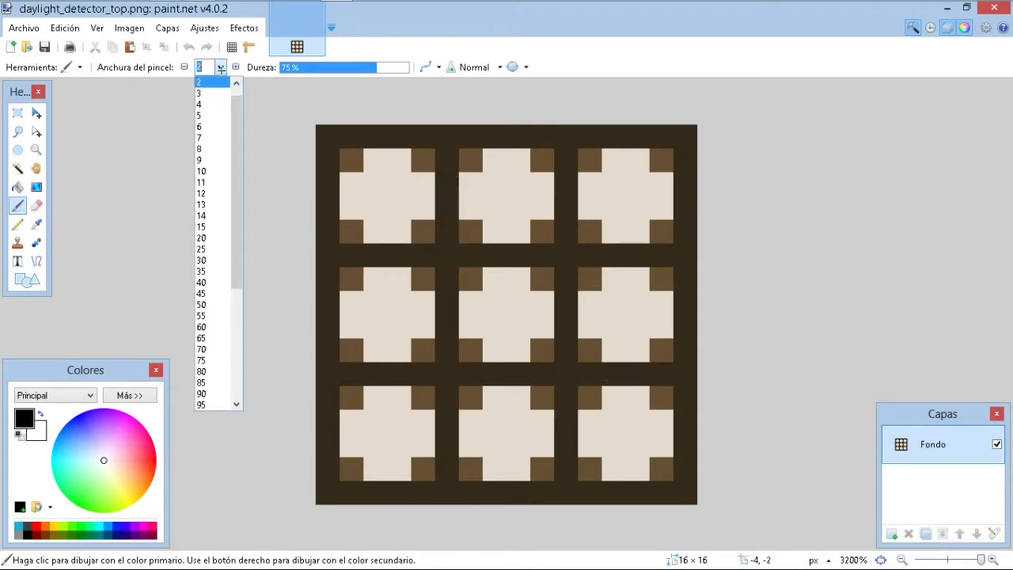
{"action": "left_click", "coordinate": [212, 137]}
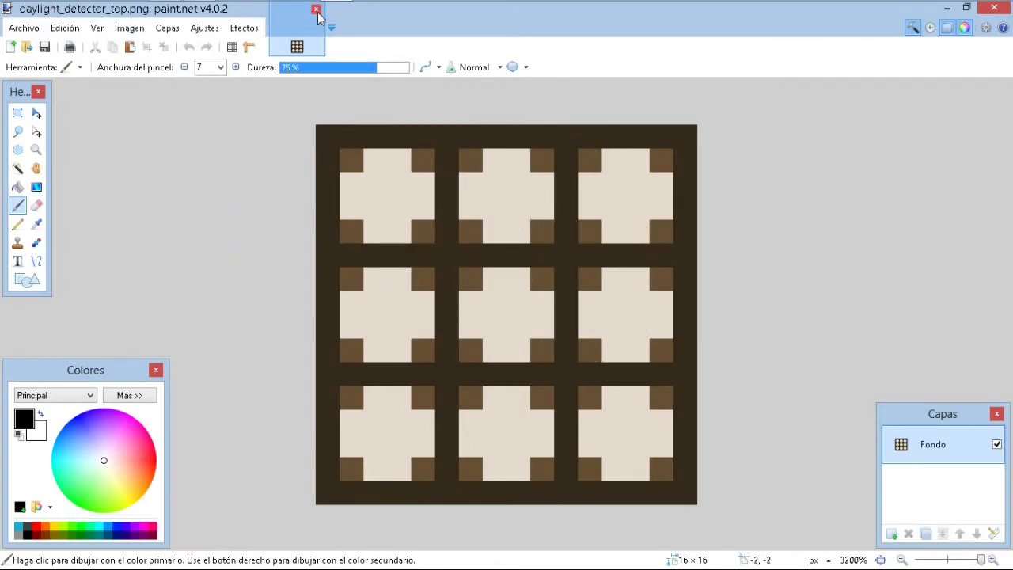
{"action": "left_click", "coordinate": [316, 10]}
Start opening another image and browse to the creeper folder inside textures/entity
{"action": "left_click", "coordinate": [24, 28]}
{"action": "left_click", "coordinate": [32, 64]}
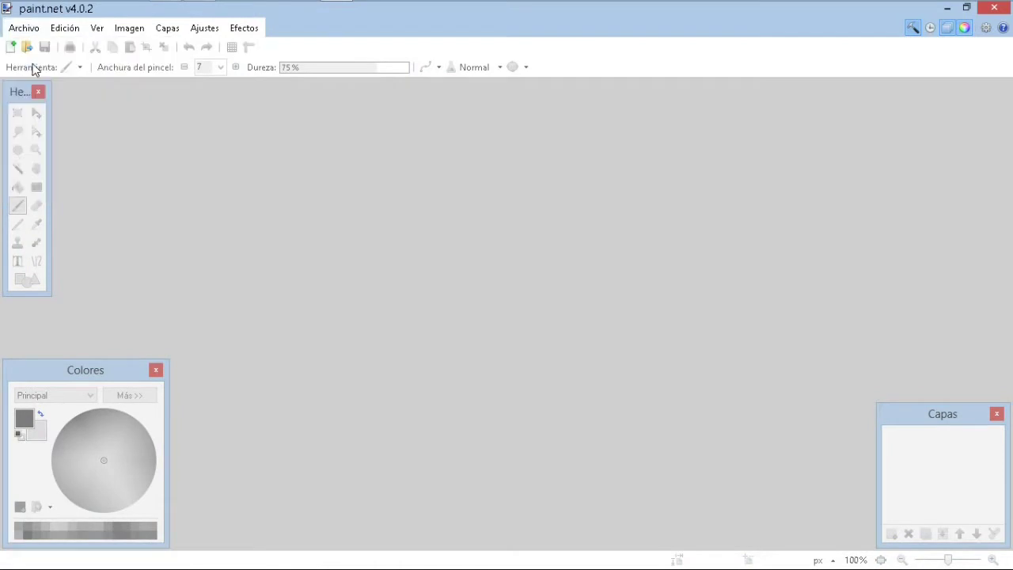
{"action": "left_click", "coordinate": [211, 98]}
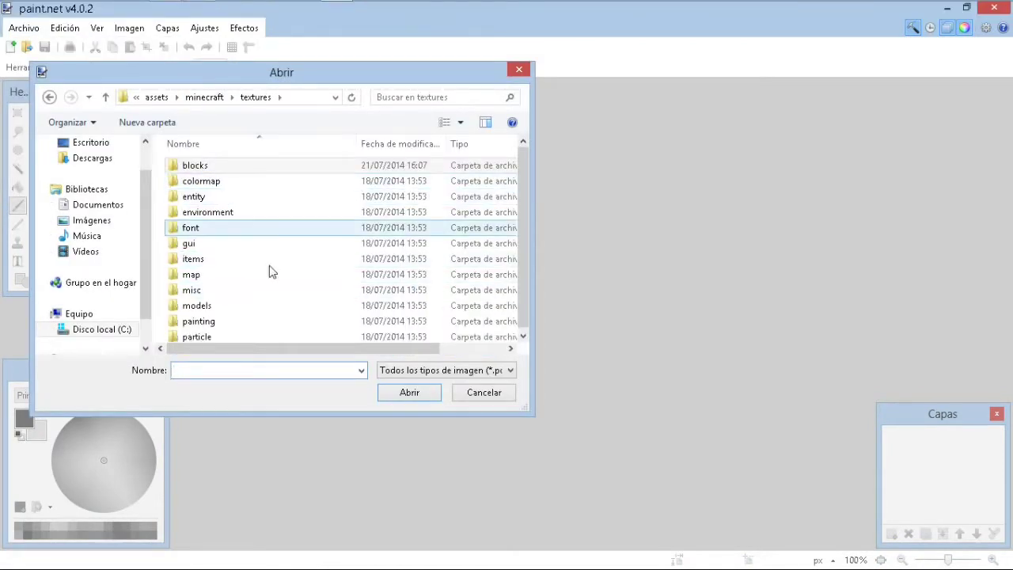
{"action": "double_click", "coordinate": [227, 199]}
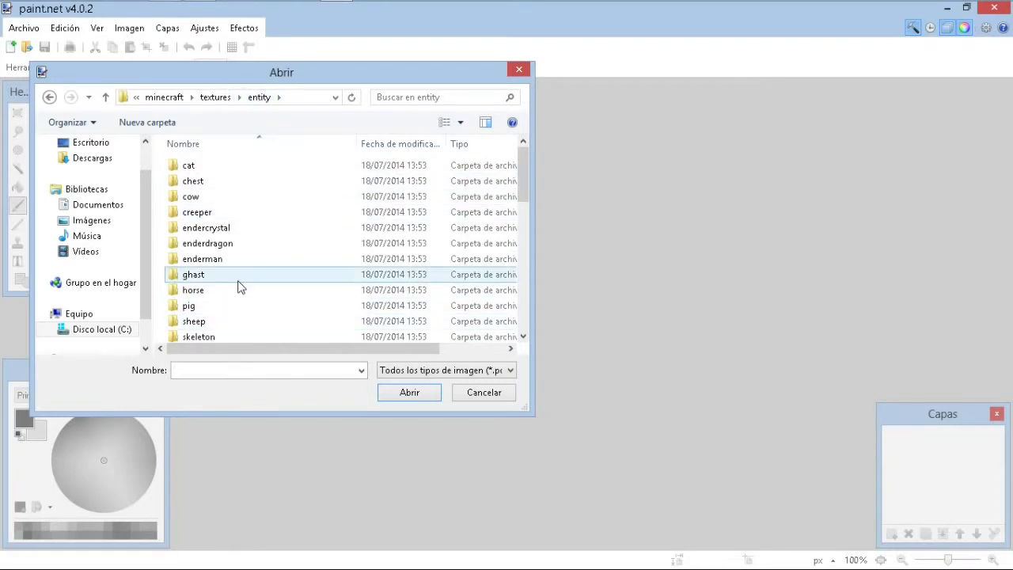
{"action": "scroll", "coordinate": [287, 276], "scroll_direction": "down", "scroll_amount": 3}
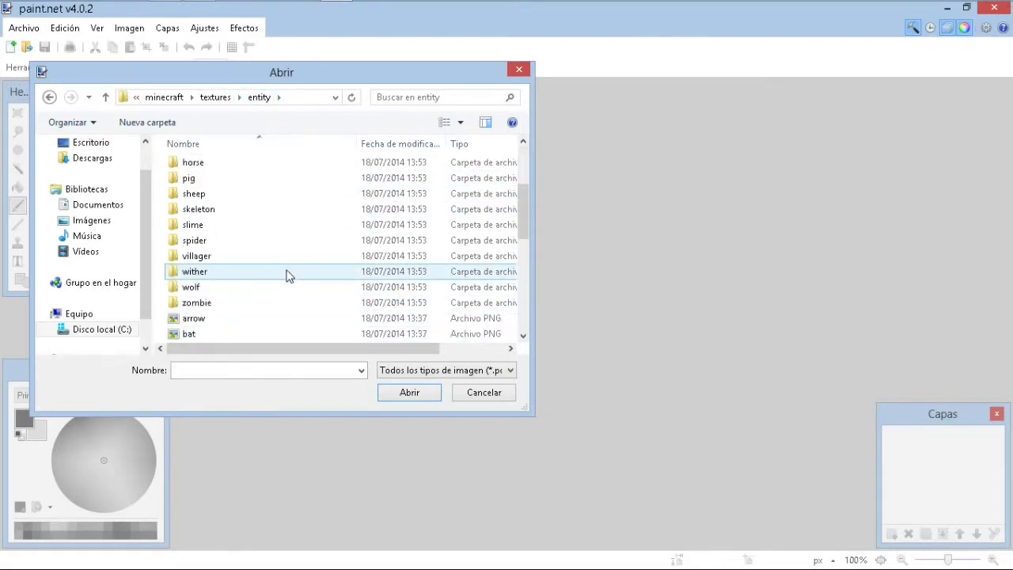
{"action": "left_click", "coordinate": [247, 295]}
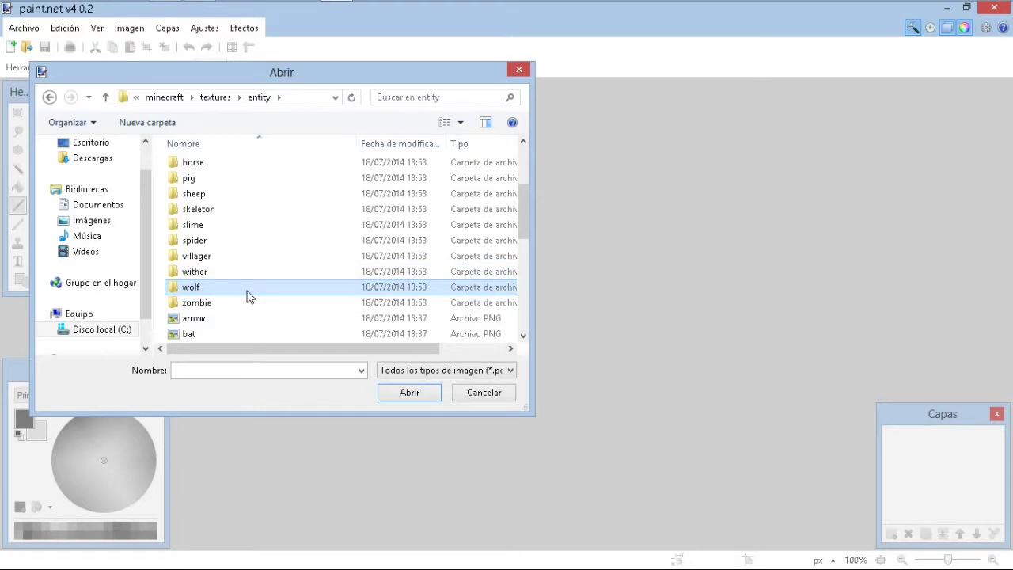
{"action": "key", "text": "c"}
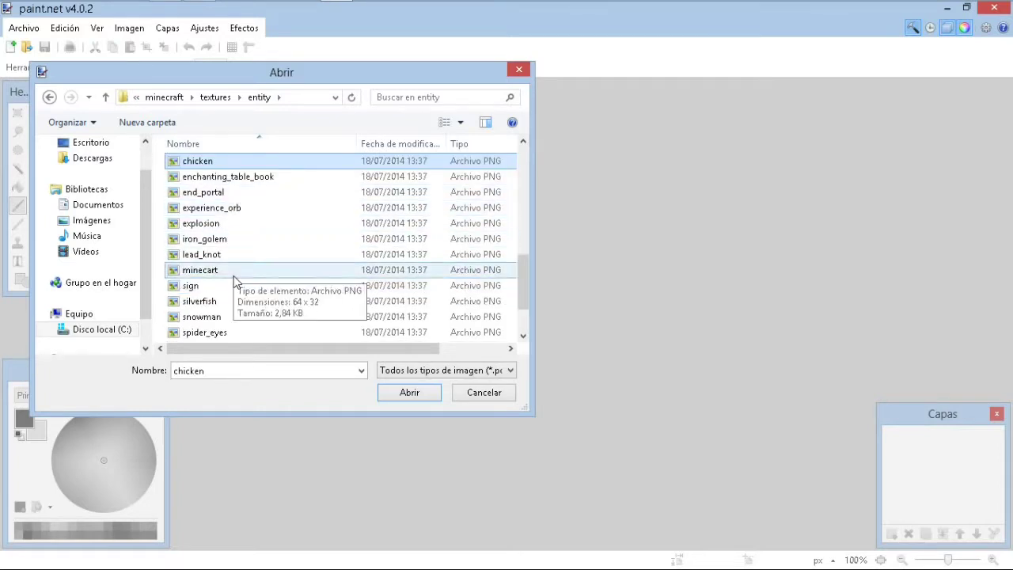
{"action": "key", "text": "c"}
{"action": "key", "text": "c"}
{"action": "key", "text": "c"}
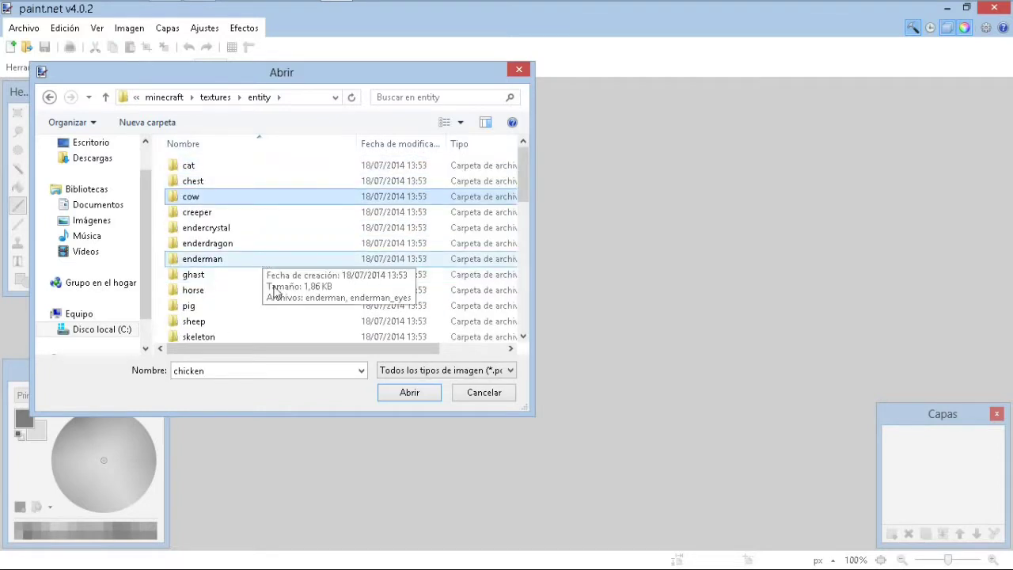
{"action": "double_click", "coordinate": [202, 213]}
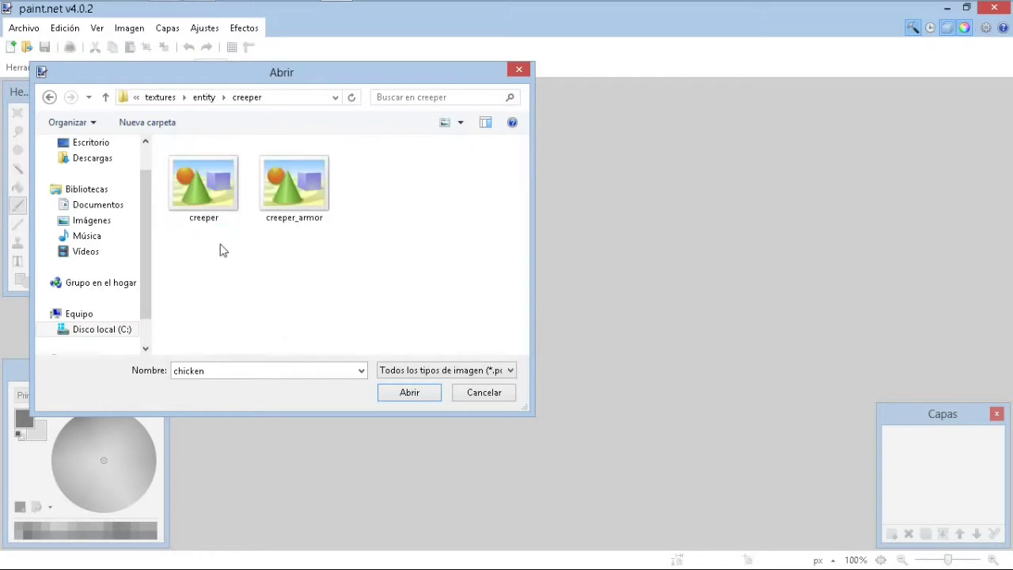
Preview the creeper_armor image in Windows Photo Viewer and examine its pixels up close
{"action": "left_click", "coordinate": [277, 202]}
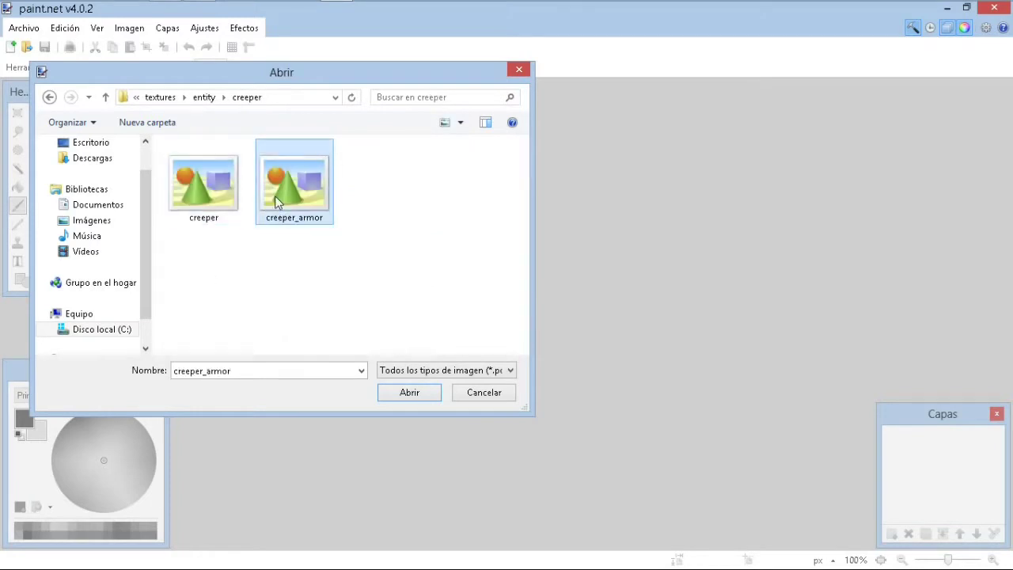
{"action": "right_click", "coordinate": [277, 203]}
{"action": "key", "text": "Escape"}
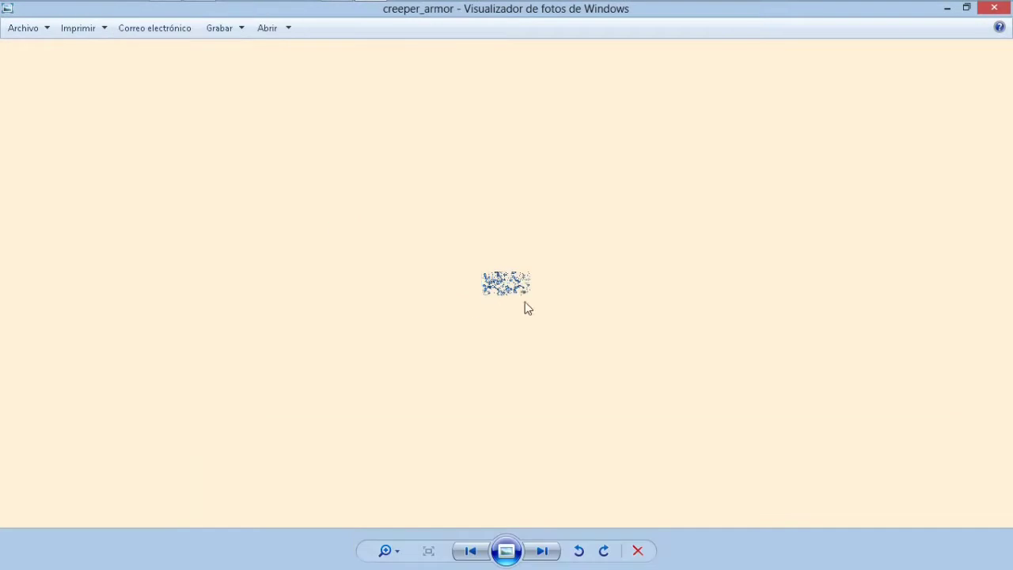
{"action": "scroll", "coordinate": [524, 302], "scroll_direction": "up", "scroll_amount": 8}
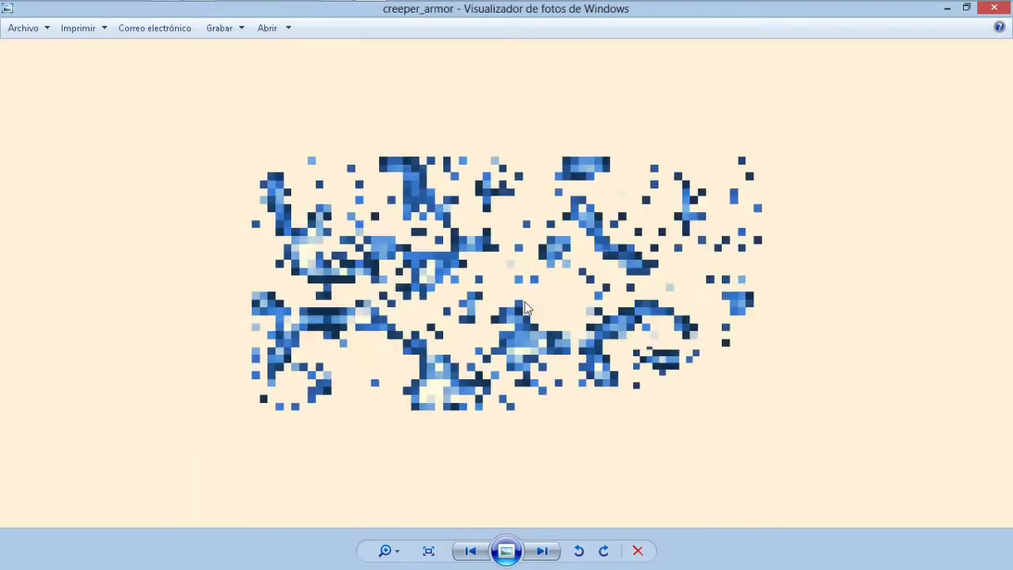
{"action": "scroll", "coordinate": [525, 303], "scroll_direction": "down", "scroll_amount": 4}
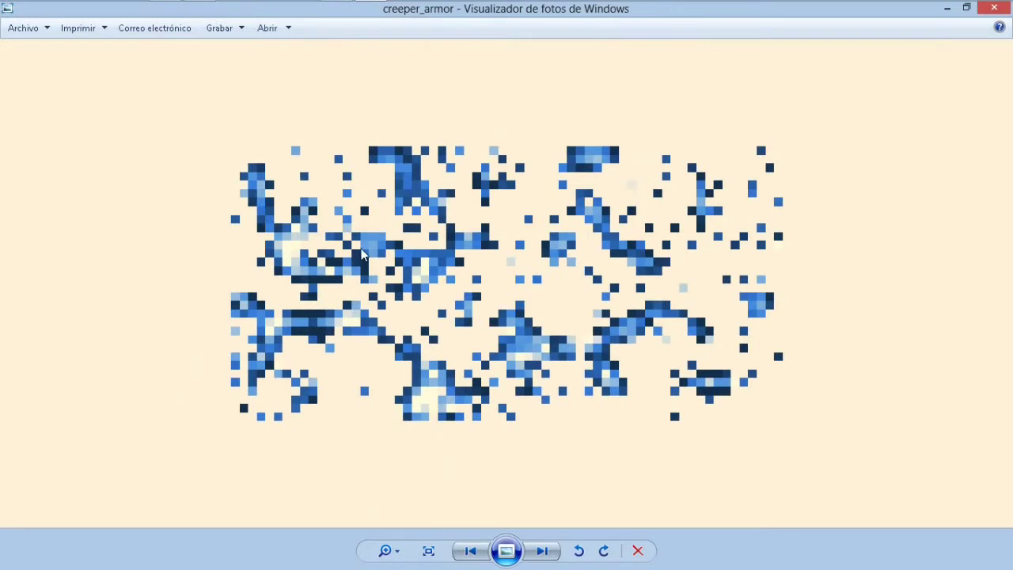
Close the creeper_armor preview and open the creeper image from the textures/entity/creeper folder
{"action": "left_click", "coordinate": [993, 9]}
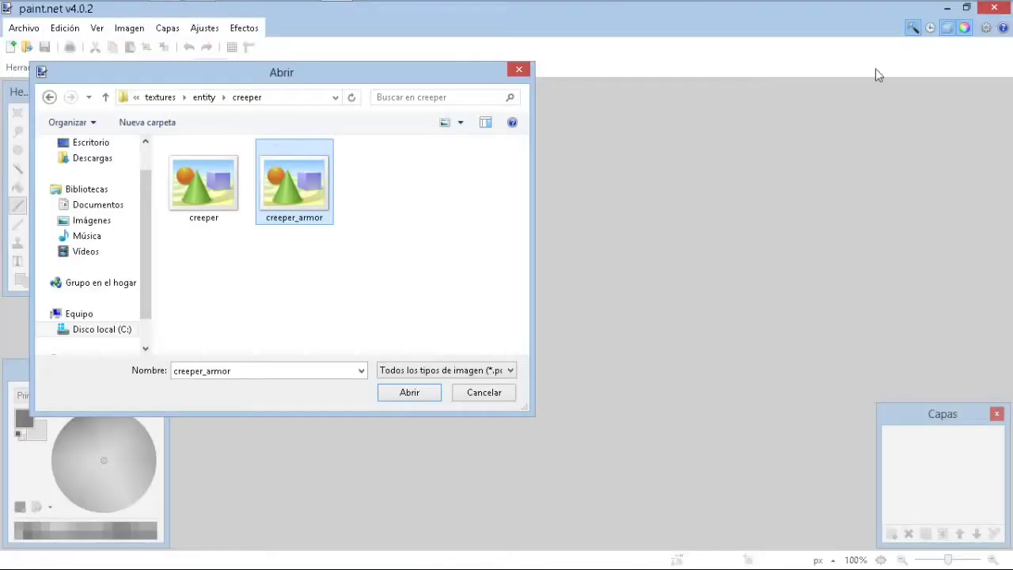
{"action": "double_click", "coordinate": [224, 202]}
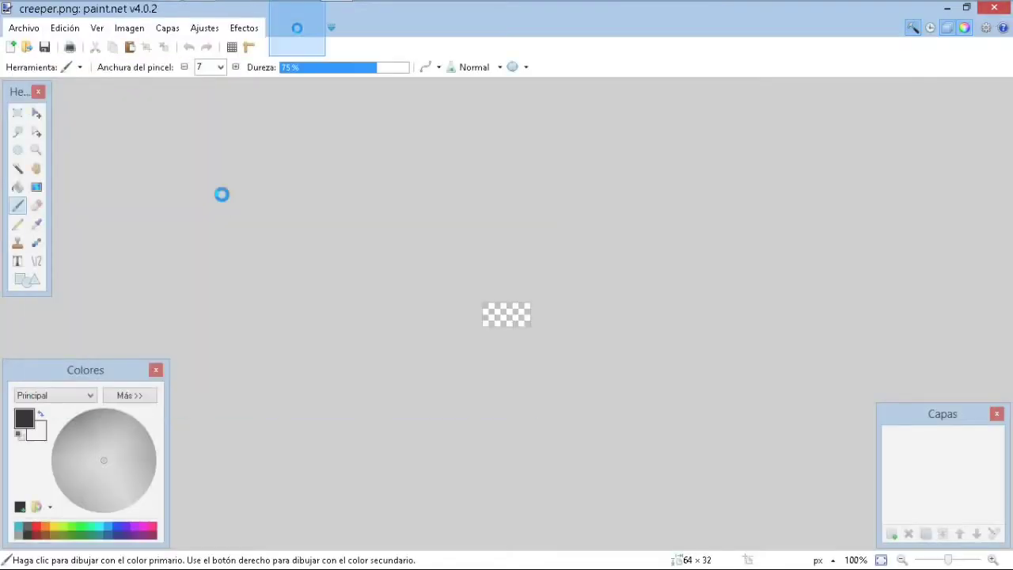
{"action": "scroll", "coordinate": [512, 324], "scroll_direction": "up", "scroll_amount": 10}
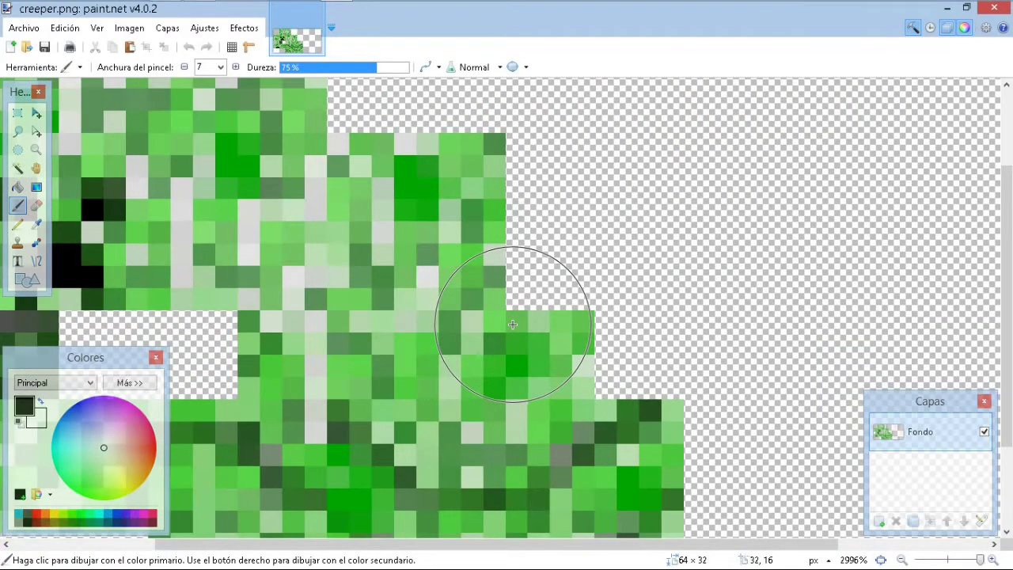
{"action": "scroll", "coordinate": [512, 324], "scroll_direction": "down", "scroll_amount": 5}
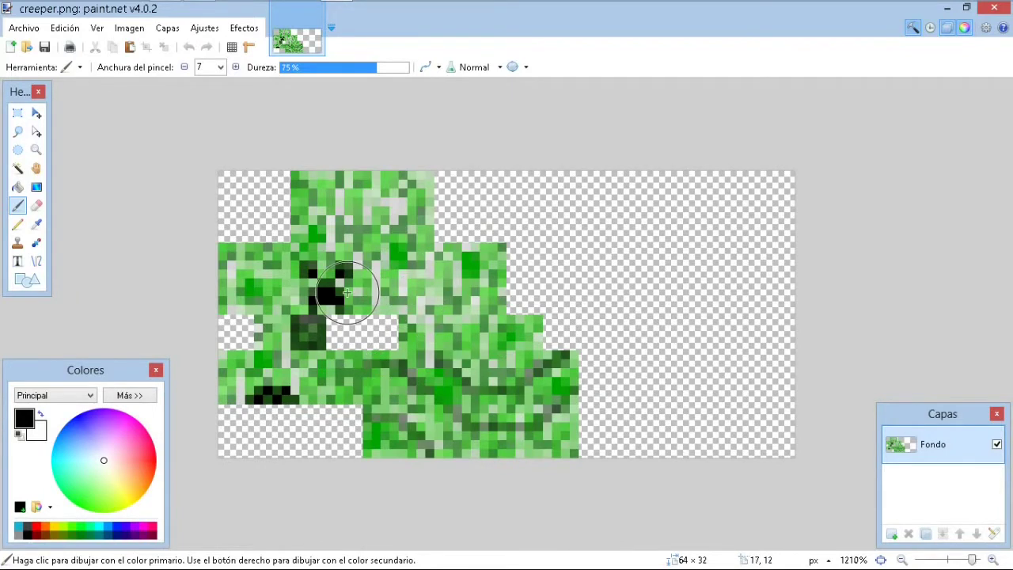
{"action": "scroll", "coordinate": [346, 293], "scroll_direction": "up", "scroll_amount": 1}
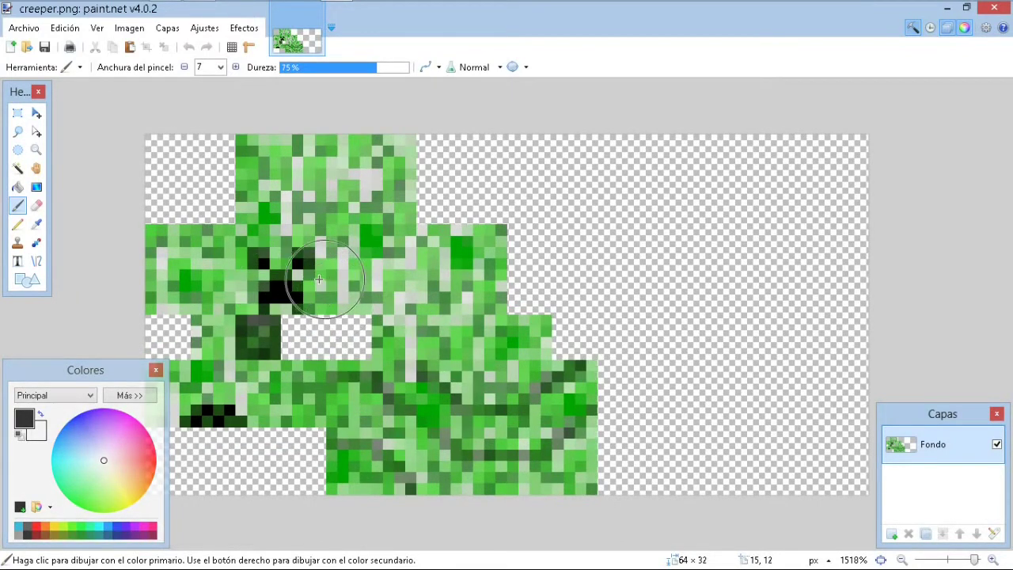
{"action": "scroll", "coordinate": [280, 279], "scroll_direction": "up", "scroll_amount": 1}
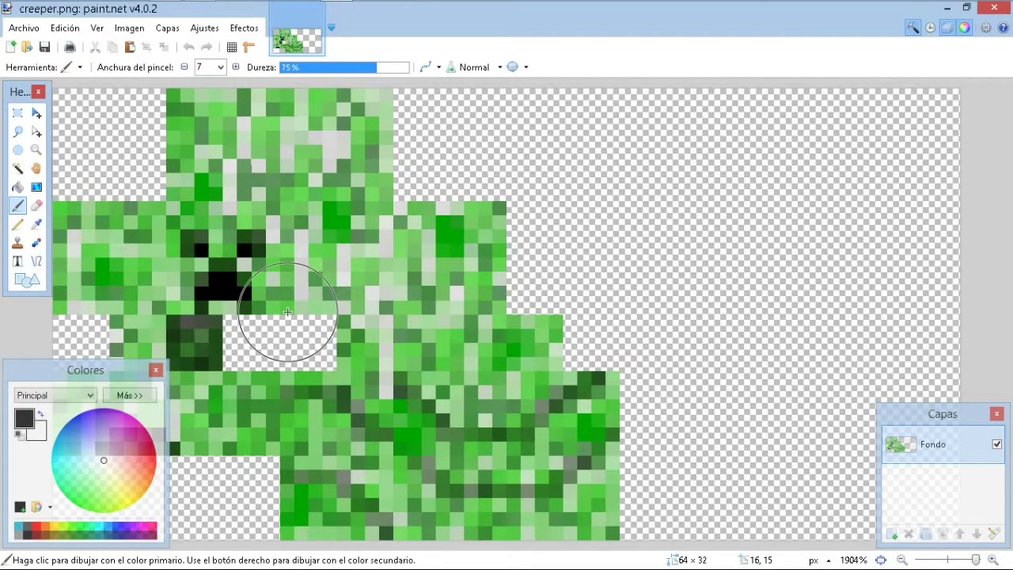
Try to paint a 3 × 3 pixel selection over the creeper's mouth with the brush, and clear the selection
{"action": "key", "text": "k"}
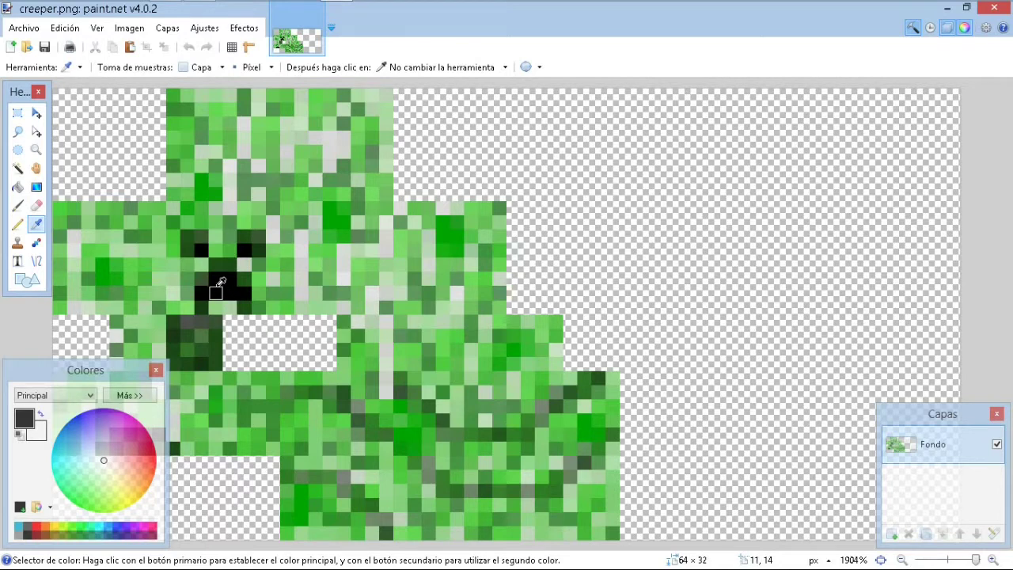
{"action": "key", "text": "s"}
{"action": "left_click_drag", "start_coordinate": [211, 272], "coordinate": [242, 299]}
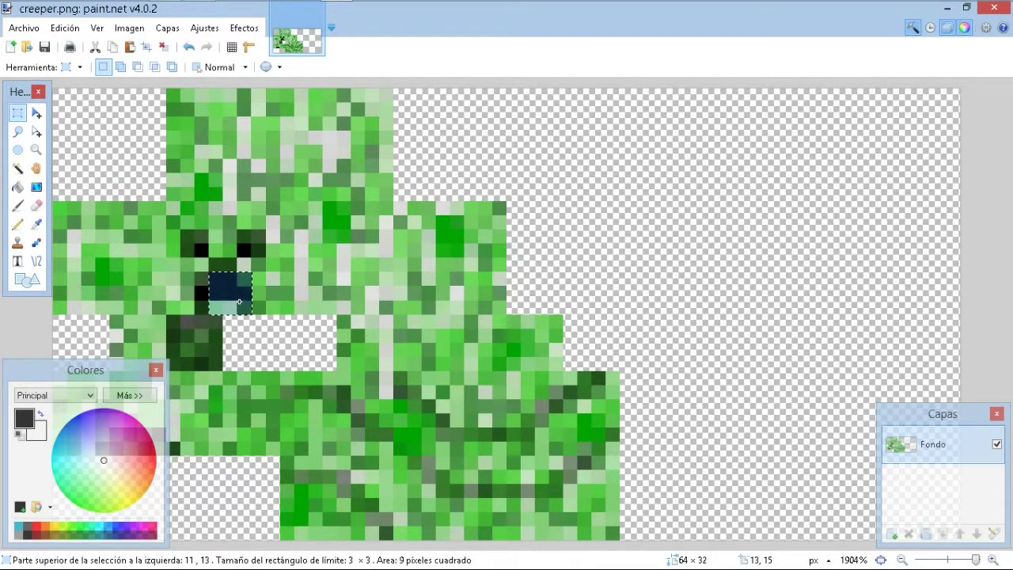
{"action": "key", "text": "b"}
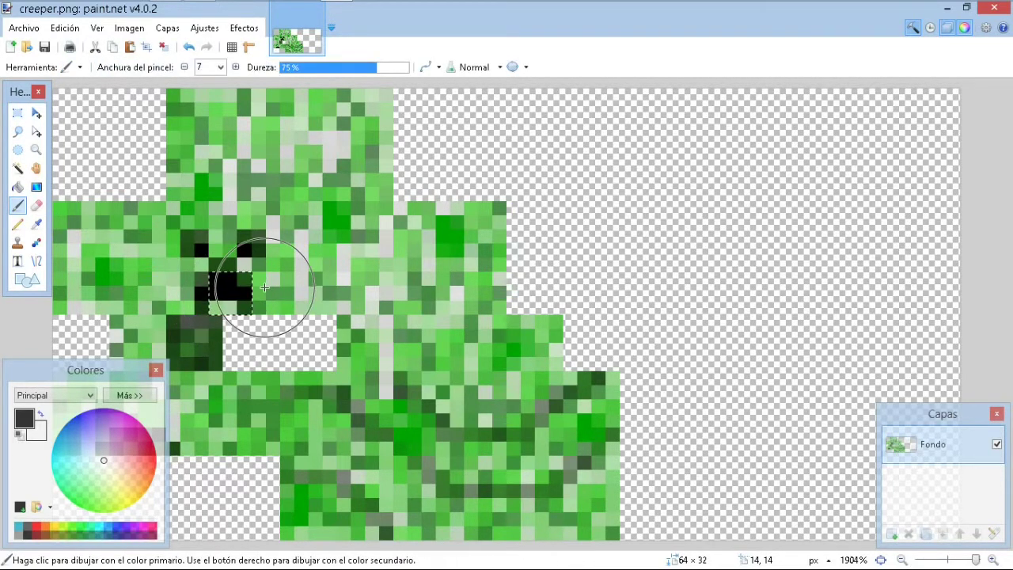
{"action": "left_click_drag", "start_coordinate": [263, 287], "coordinate": [333, 314]}
{"action": "key", "text": "k"}
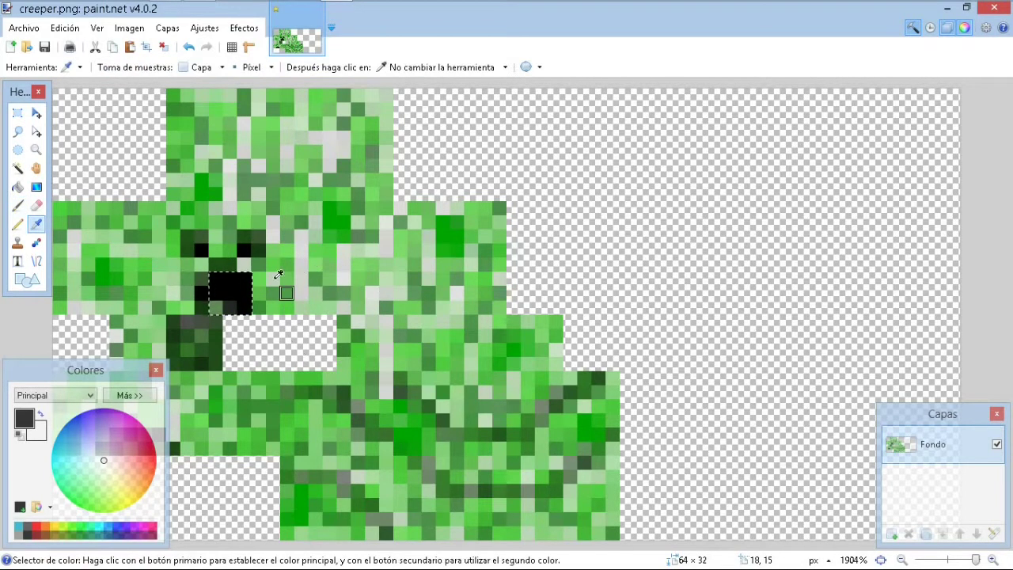
{"action": "key", "text": "s"}
{"action": "left_click", "coordinate": [270, 319]}
{"action": "left_click_drag", "start_coordinate": [208, 271], "coordinate": [253, 314]}
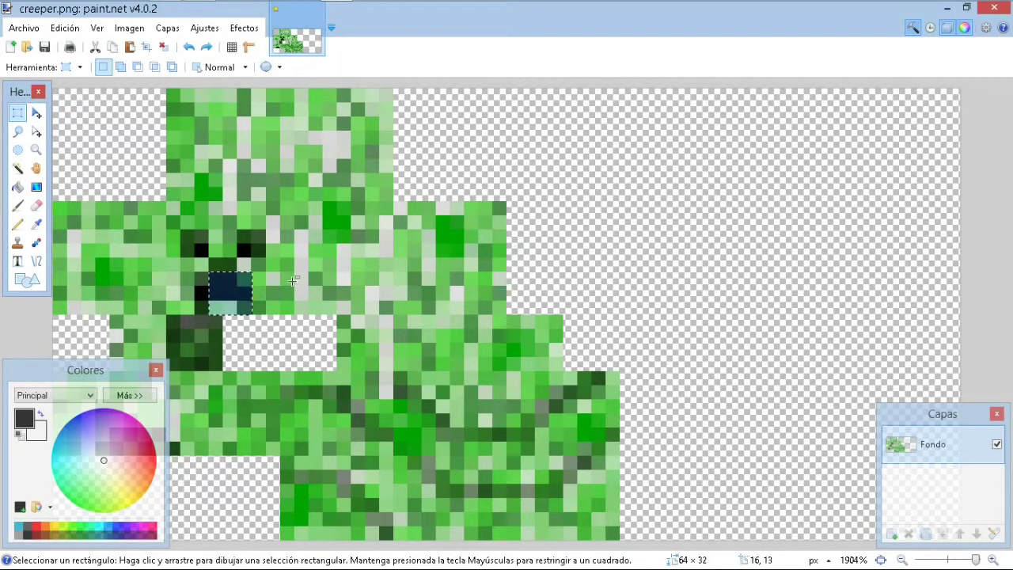
{"action": "key", "text": "BackSpace"}
{"action": "key", "text": "ctrl+d"}
Sample black from the creeper's eye and paint the 2 × 2 pixel block in the centre of the mouth
{"action": "key", "text": "k"}
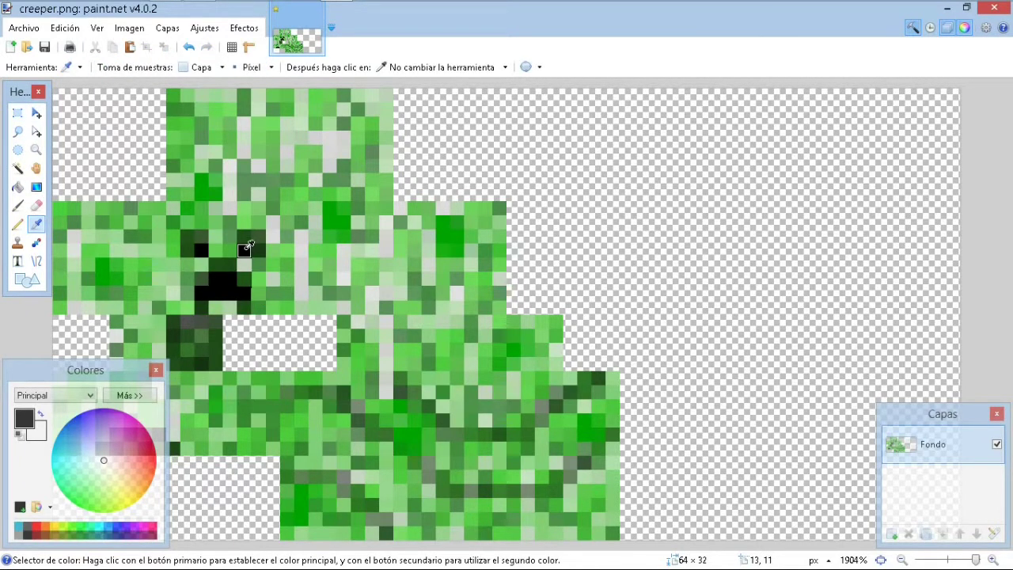
{"action": "key", "text": "s"}
{"action": "left_click_drag", "start_coordinate": [210, 271], "coordinate": [238, 294]}
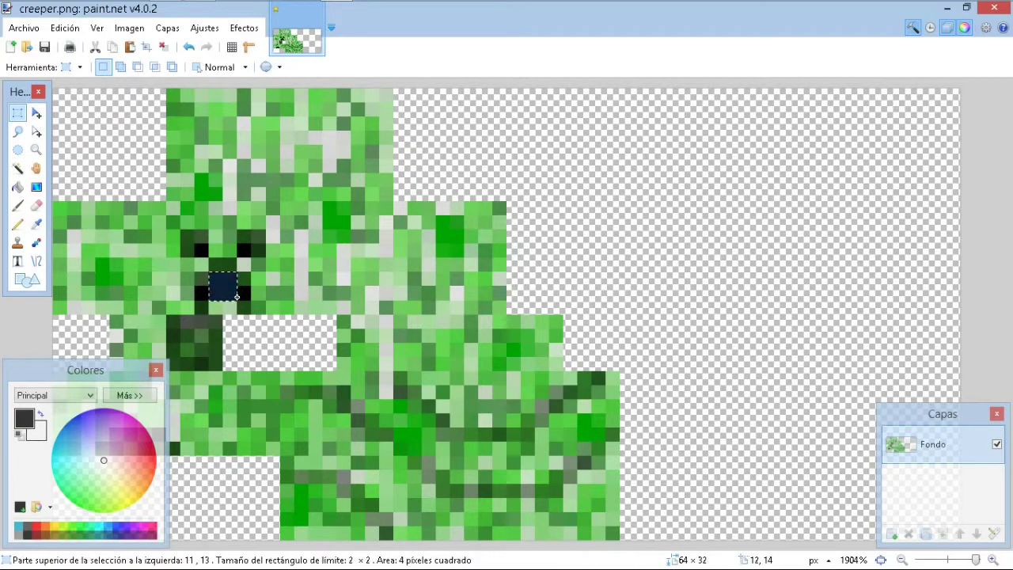
{"action": "key", "text": "p"}
{"action": "key", "text": "b"}
{"action": "key", "text": "s"}
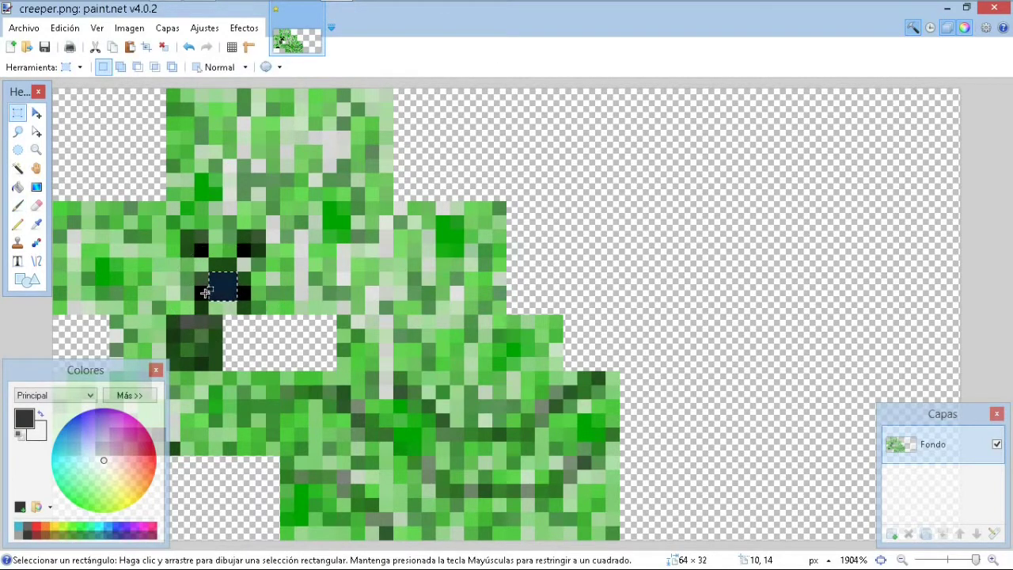
Select the four-pixel-wide row across the lower part of the creeper's mouth and paint it black
{"action": "scroll", "coordinate": [204, 293], "scroll_direction": "up", "scroll_amount": 2}
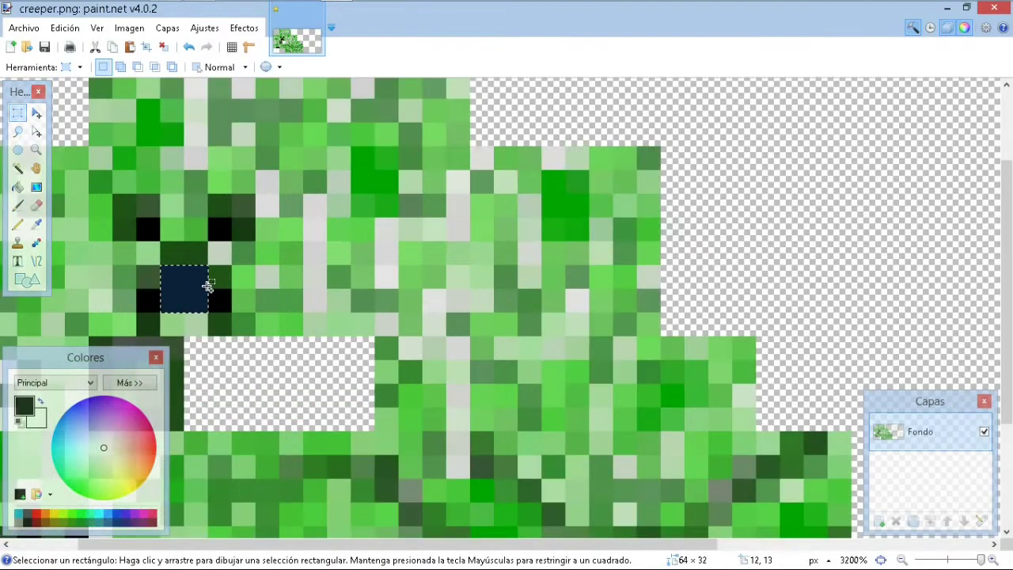
{"action": "scroll", "coordinate": [372, 428], "scroll_direction": "left", "scroll_amount": 3}
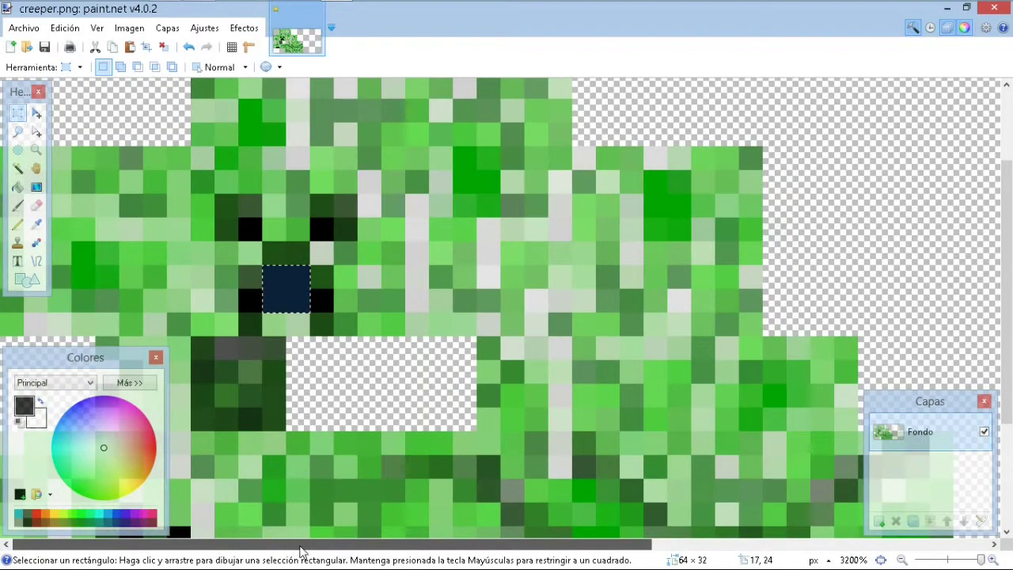
{"action": "left_click_drag", "start_coordinate": [251, 300], "coordinate": [320, 303]}
{"action": "key", "text": "p"}
{"action": "key", "text": "b"}
{"action": "key", "text": "s"}
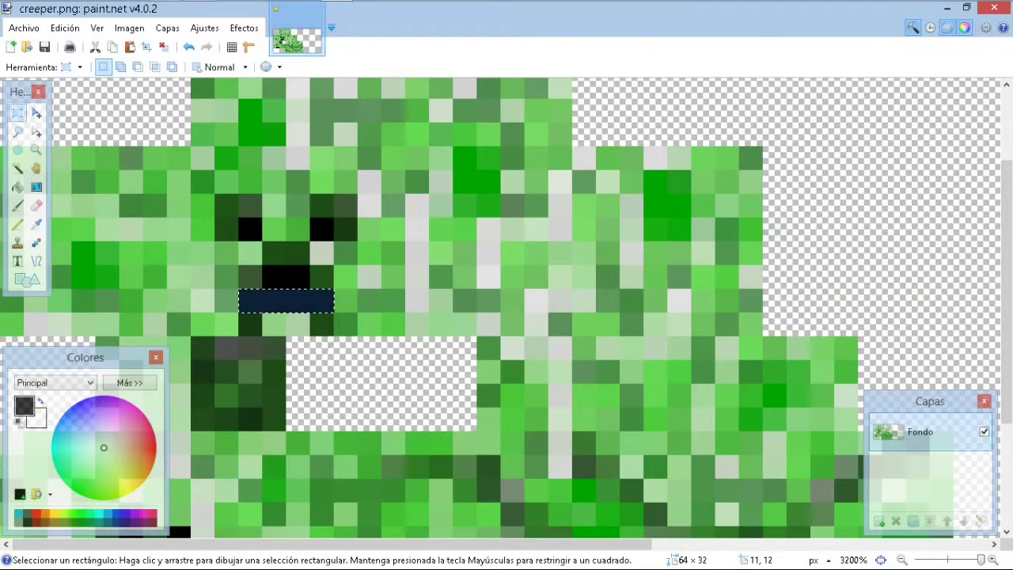
Try to paint the 1 × 2 pixel column beside the creeper's left-hand eye with the grey-green sampled above that eye
{"action": "key", "text": "k"}
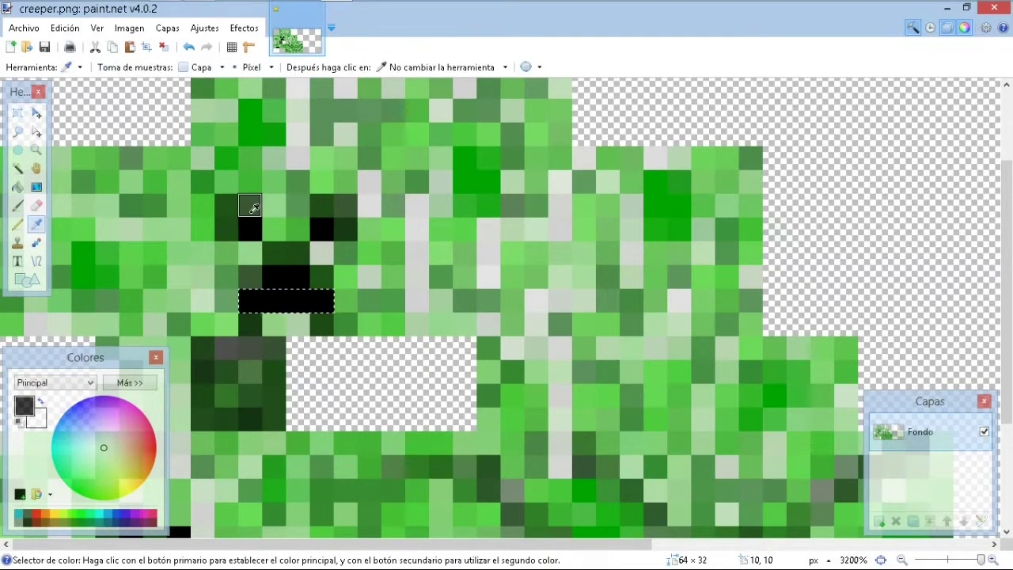
{"action": "left_click", "coordinate": [245, 208]}
{"action": "key", "text": "s"}
{"action": "left_click", "coordinate": [226, 233]}
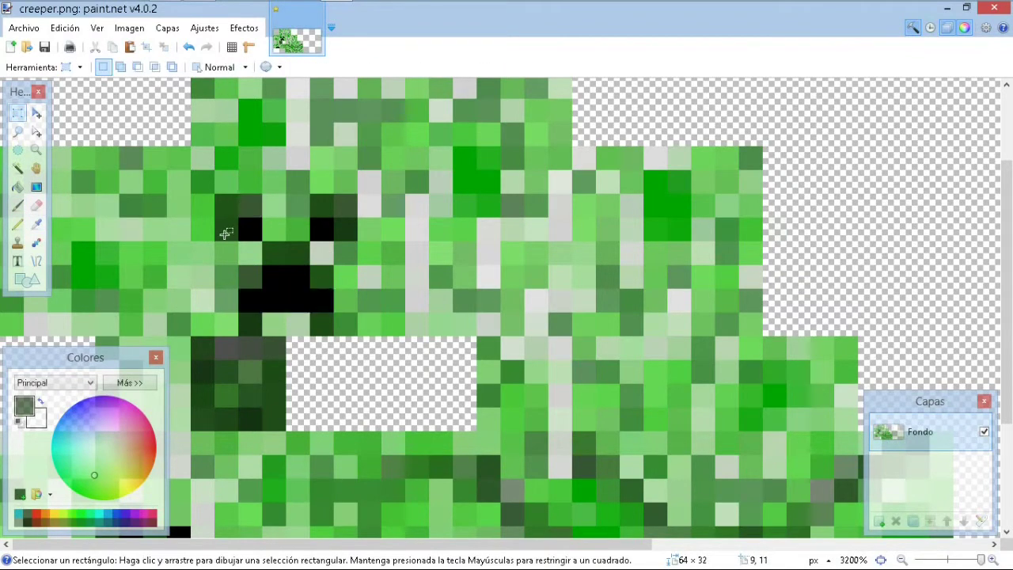
{"action": "left_click_drag", "start_coordinate": [227, 244], "coordinate": [227, 198]}
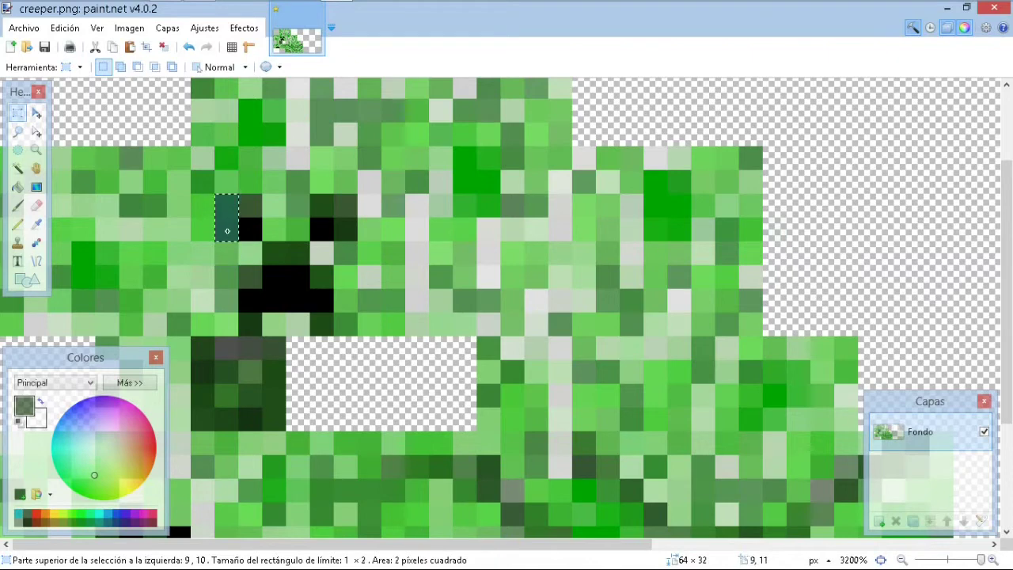
{"action": "key", "text": "b"}
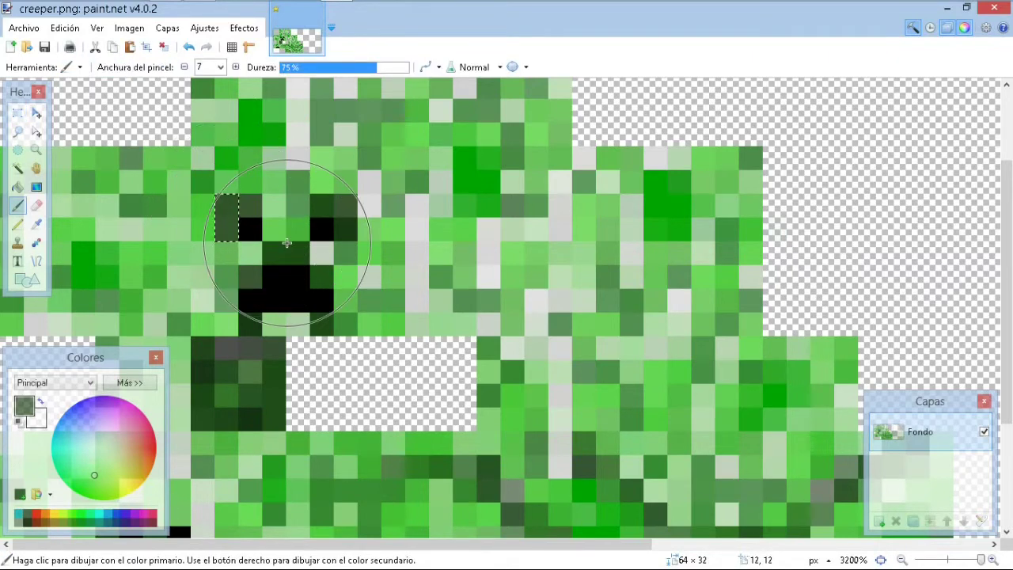
{"action": "mouse_move", "coordinate": [286, 243]}
{"action": "left_mouse_down"}
{"action": "mouse_move", "coordinate": [327, 229]}
{"action": "mouse_move", "coordinate": [309, 231]}
{"action": "left_mouse_up"}
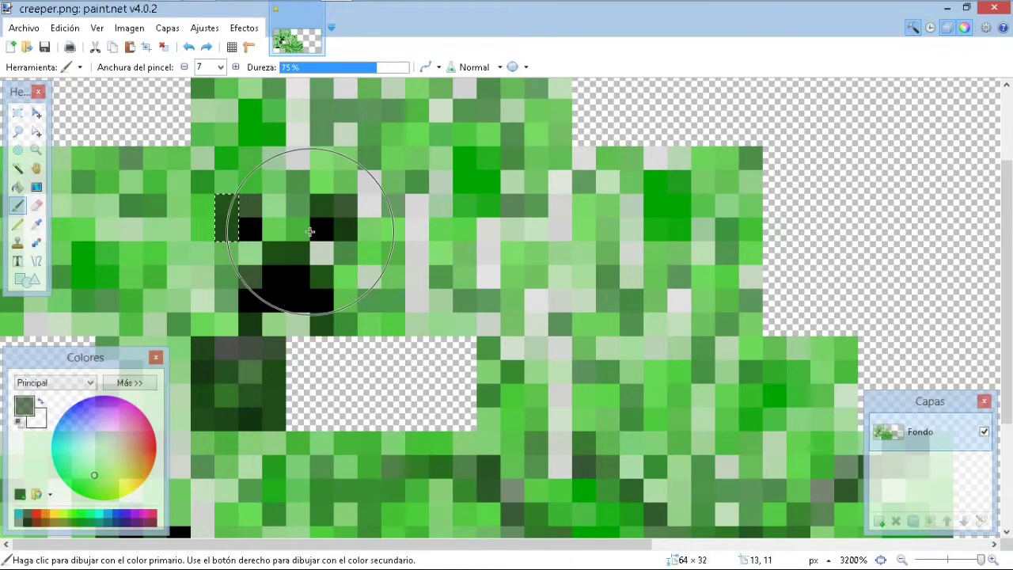
{"action": "key", "text": "s"}
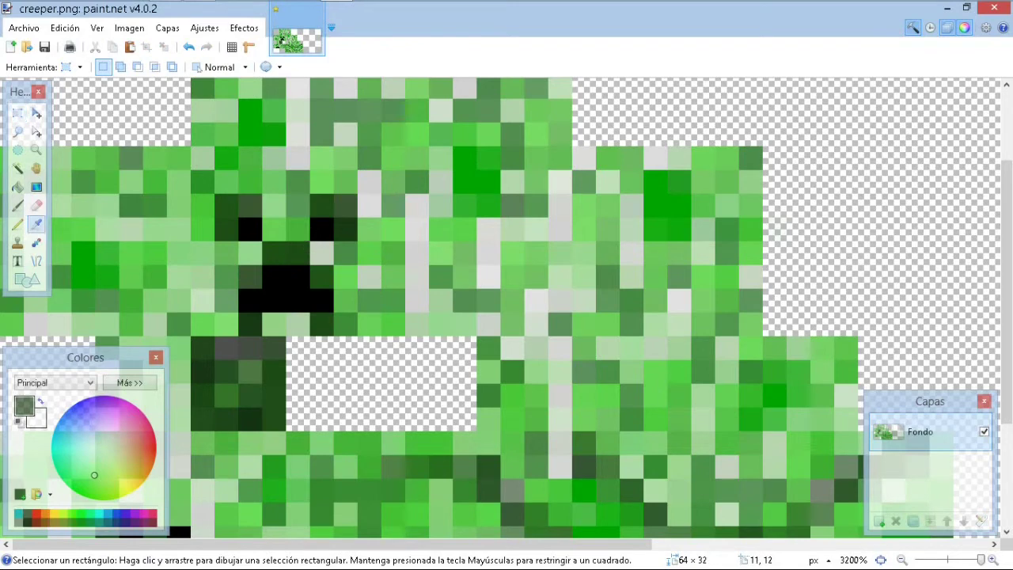
Sample the dark green beside the left-hand eye and paint that eye's outer 1 × 2 column and upper 2 × 1 row with it
{"action": "key", "text": "k"}
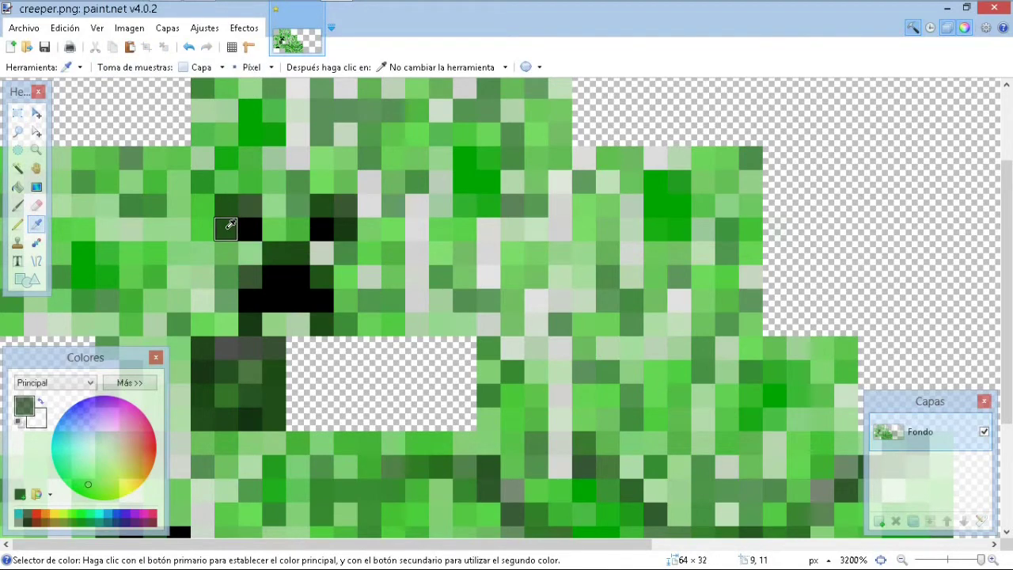
{"action": "key", "text": "s"}
{"action": "left_click_drag", "start_coordinate": [226, 199], "coordinate": [228, 246]}
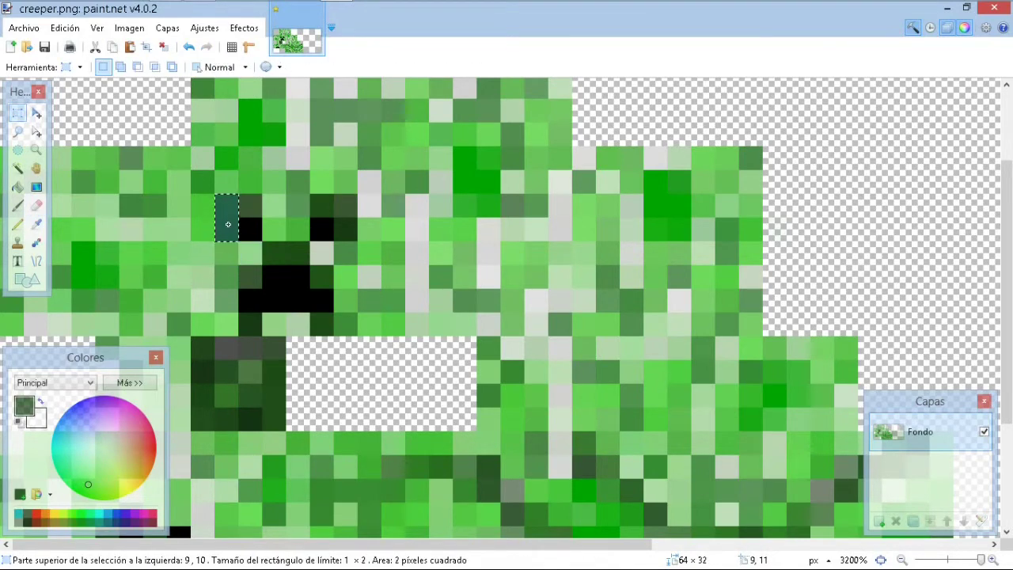
{"action": "key", "text": "b"}
{"action": "left_click", "coordinate": [229, 219]}
{"action": "key", "text": "s"}
{"action": "left_click", "coordinate": [225, 207]}
{"action": "left_click_drag", "start_coordinate": [216, 197], "coordinate": [260, 216]}
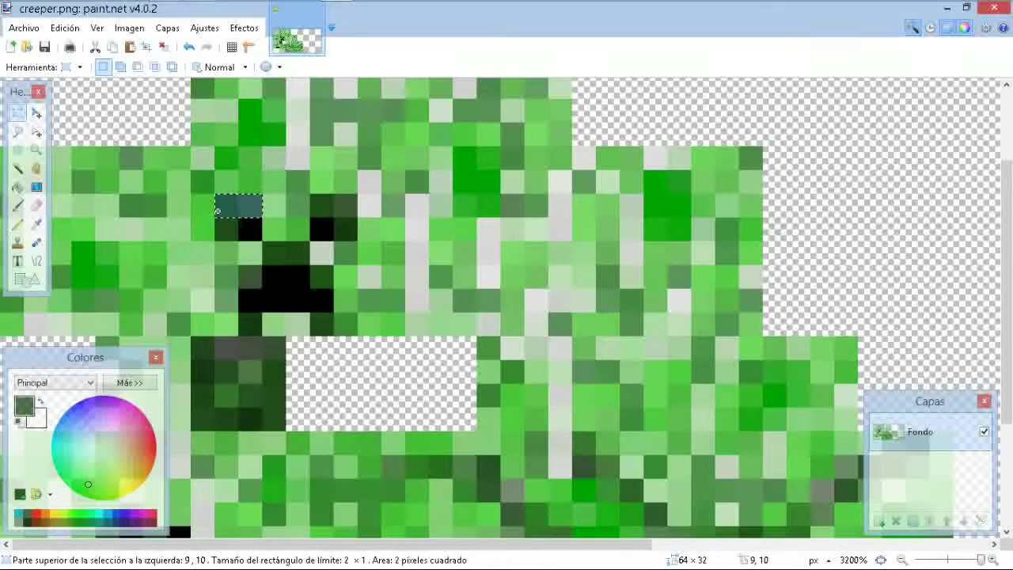
{"action": "key", "text": "b"}
{"action": "left_click", "coordinate": [239, 208]}
Paint the right-hand eye's upper 2 × 1 pixel row and outer 1 × 2 column in the same dark green
{"action": "key", "text": "s"}
{"action": "mouse_move", "coordinate": [331, 207]}
{"action": "left_mouse_down"}
{"action": "mouse_move", "coordinate": [372, 210]}
{"action": "mouse_move", "coordinate": [349, 211]}
{"action": "left_mouse_up"}
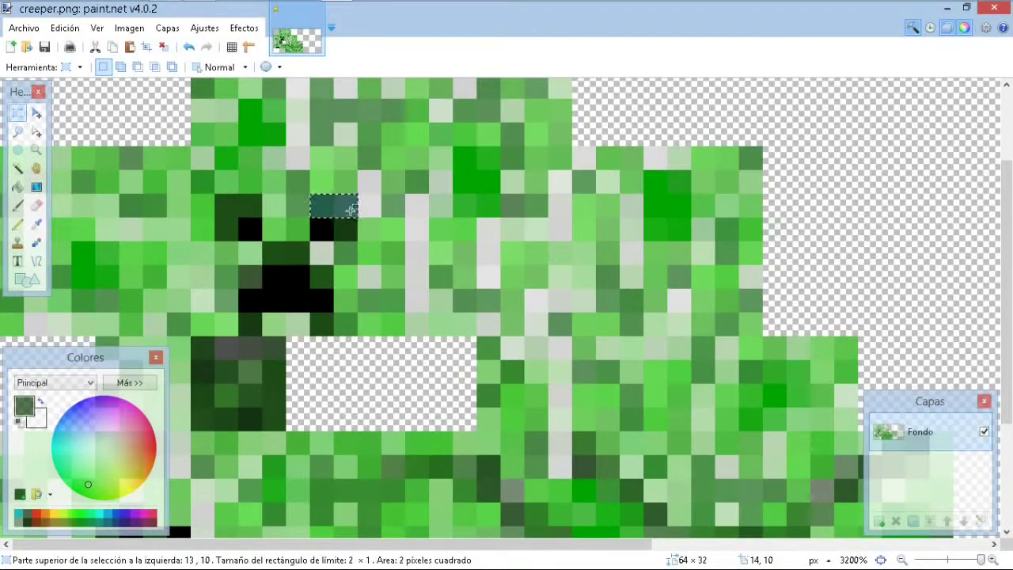
{"action": "key", "text": "b"}
{"action": "left_click", "coordinate": [348, 207]}
{"action": "key", "text": "s"}
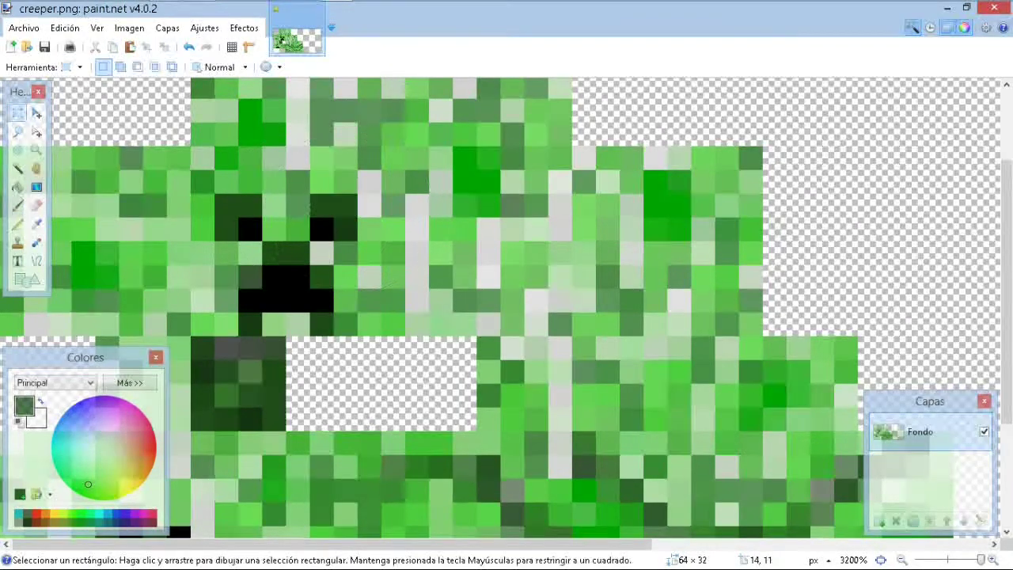
{"action": "left_click_drag", "start_coordinate": [348, 250], "coordinate": [344, 211]}
{"action": "key", "text": "b"}
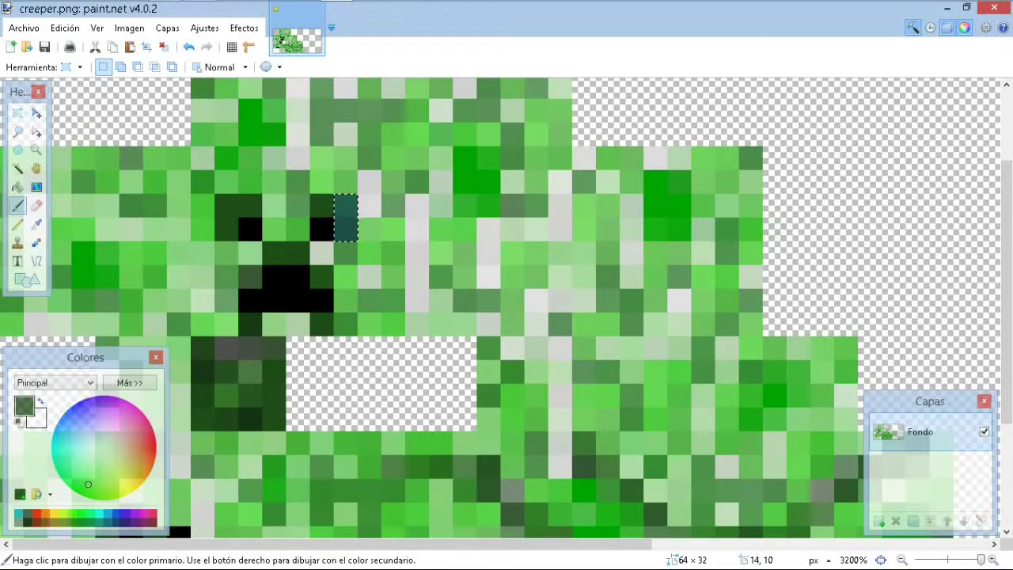
{"action": "left_click", "coordinate": [345, 215]}
{"action": "key", "text": "s"}
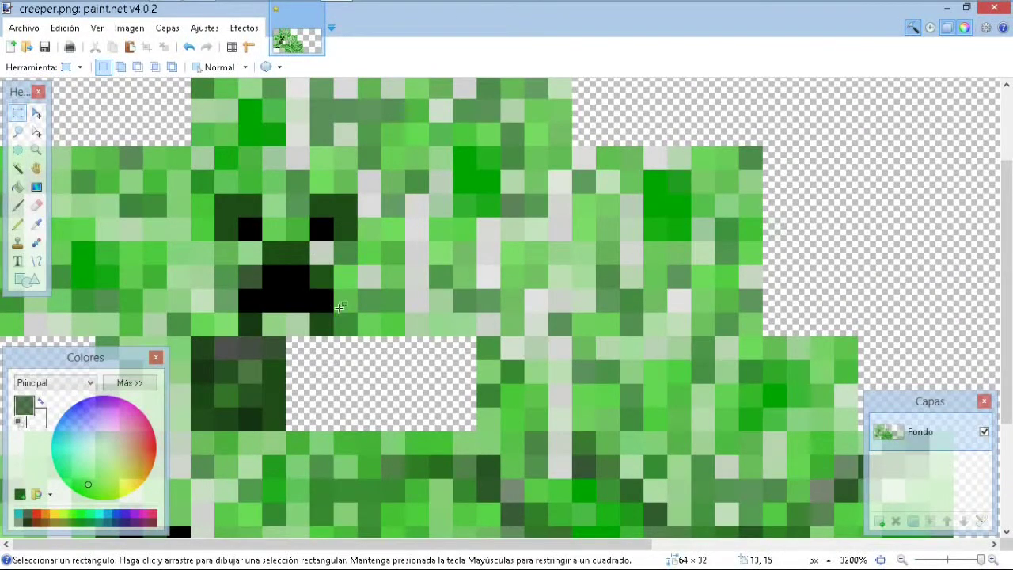
{"action": "scroll", "coordinate": [375, 292], "scroll_direction": "up", "scroll_amount": 1}
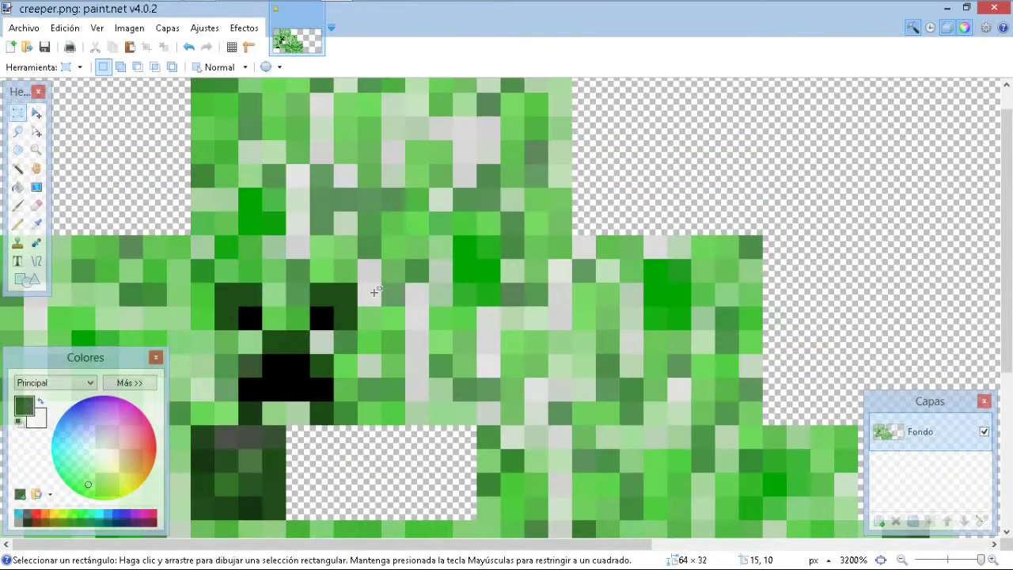
{"action": "scroll", "coordinate": [384, 282], "scroll_direction": "down", "scroll_amount": 2}
{"action": "scroll", "coordinate": [387, 283], "scroll_direction": "down", "scroll_amount": 1}
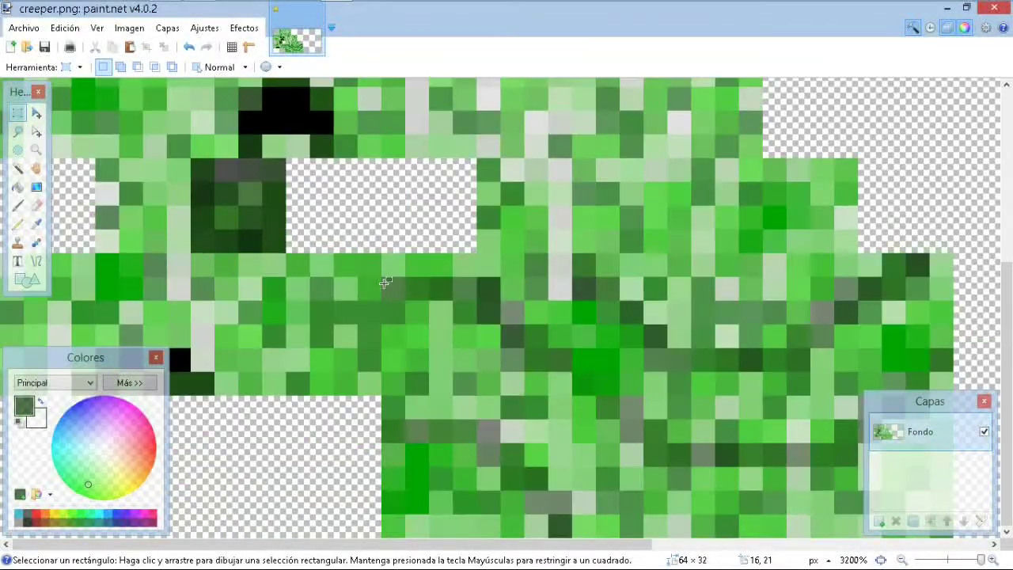
{"action": "scroll", "coordinate": [372, 261], "scroll_direction": "up", "scroll_amount": 1}
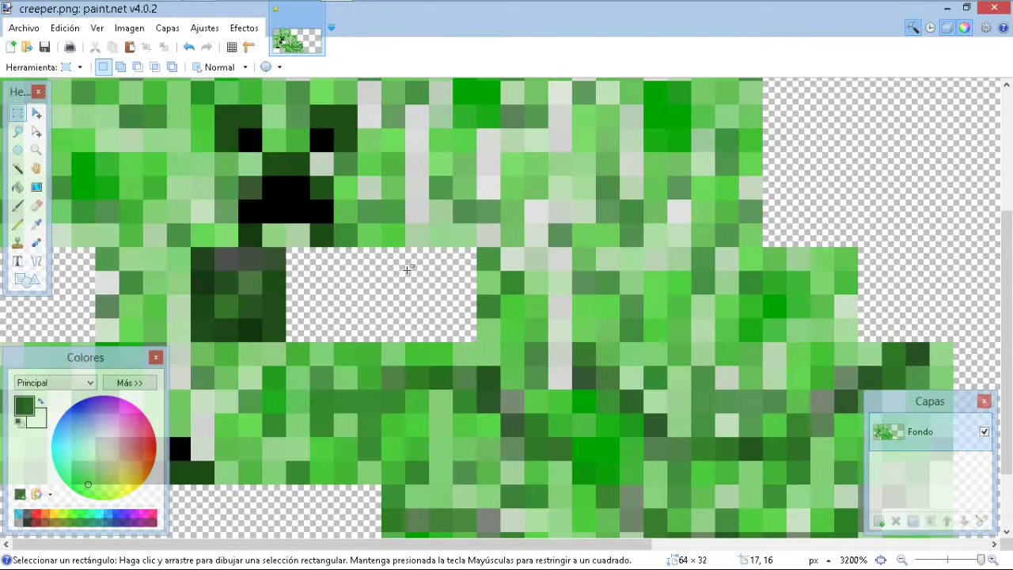
{"action": "scroll", "coordinate": [408, 269], "scroll_direction": "up", "scroll_amount": 2}
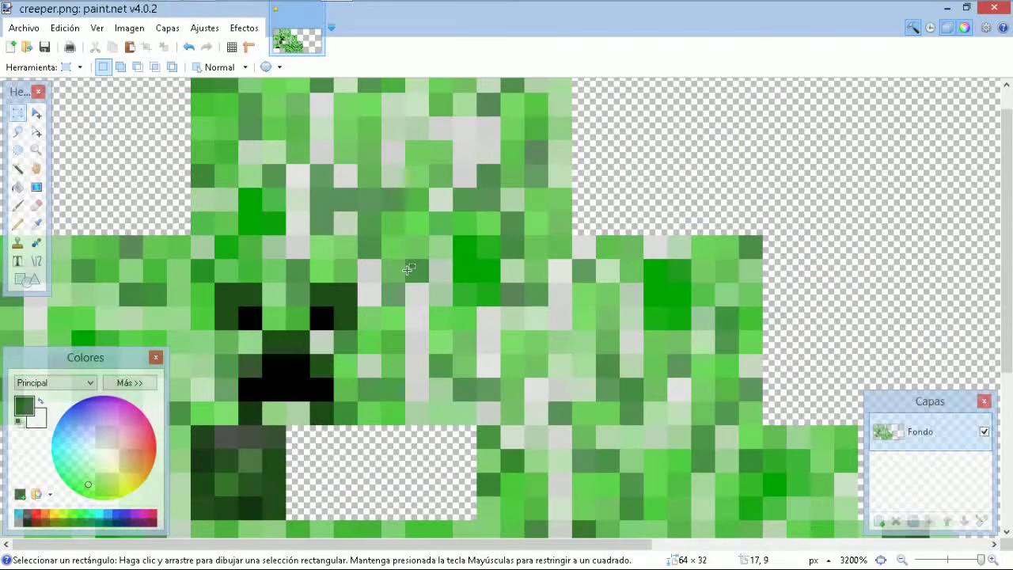
Sample a bright green pixel beside the creeper's face and paint the 16 × 2 strip directly above the face with it
{"action": "key", "text": "k"}
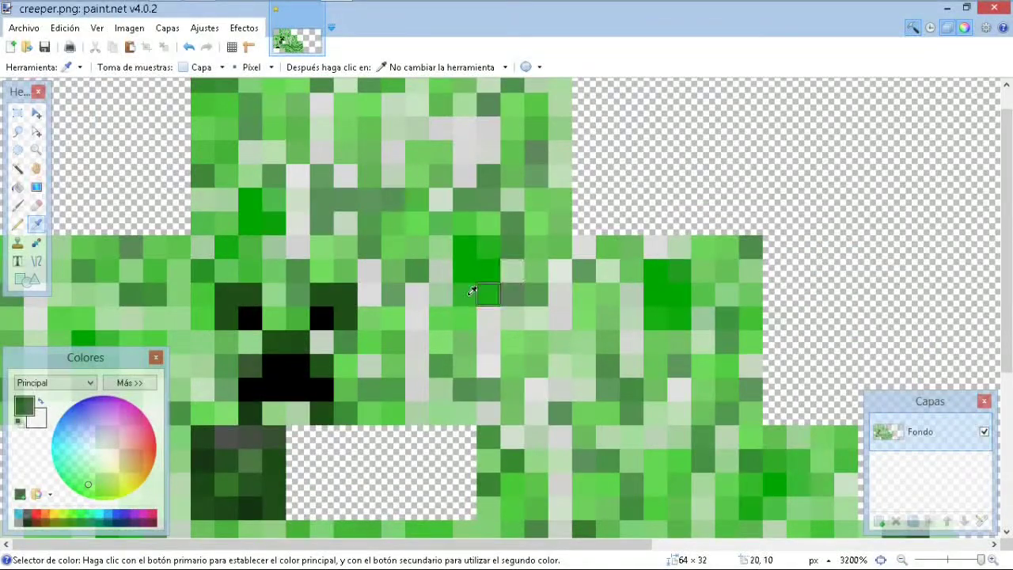
{"action": "key", "text": "s"}
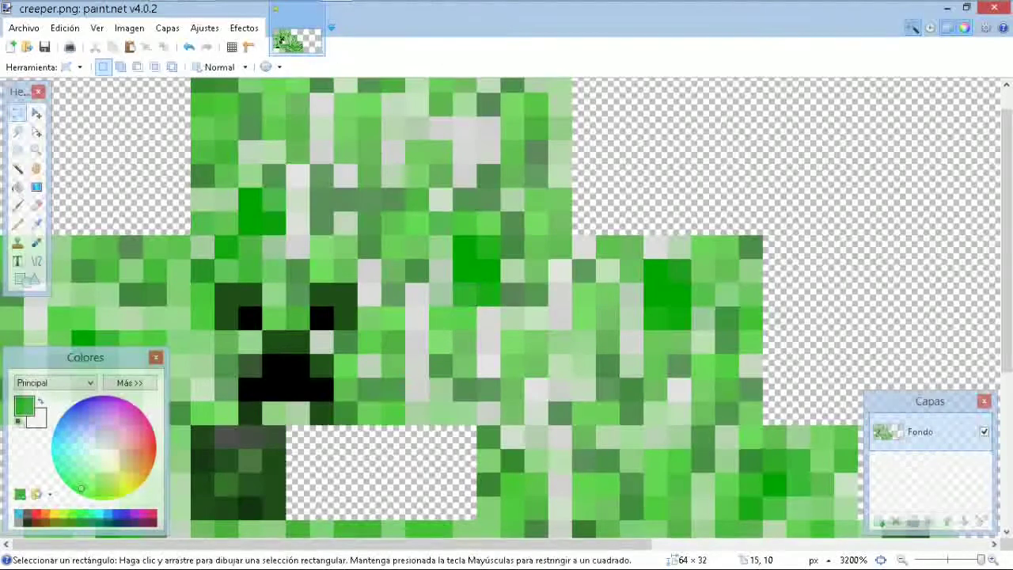
{"action": "left_click_drag", "start_coordinate": [202, 244], "coordinate": [559, 271]}
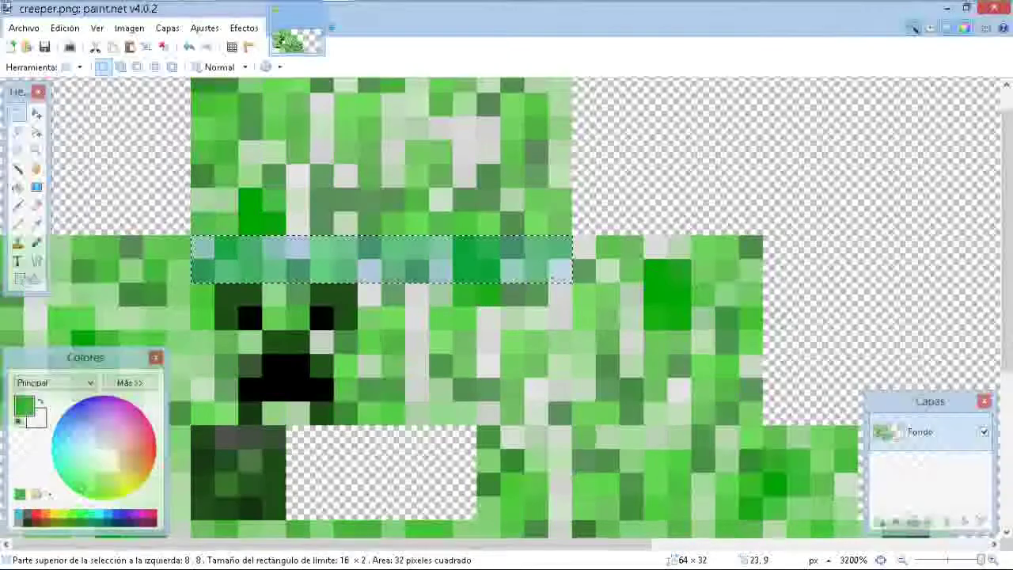
{"action": "key", "text": "b"}
{"action": "left_click", "coordinate": [543, 268]}
{"action": "left_click_drag", "start_coordinate": [299, 268], "coordinate": [205, 261]}
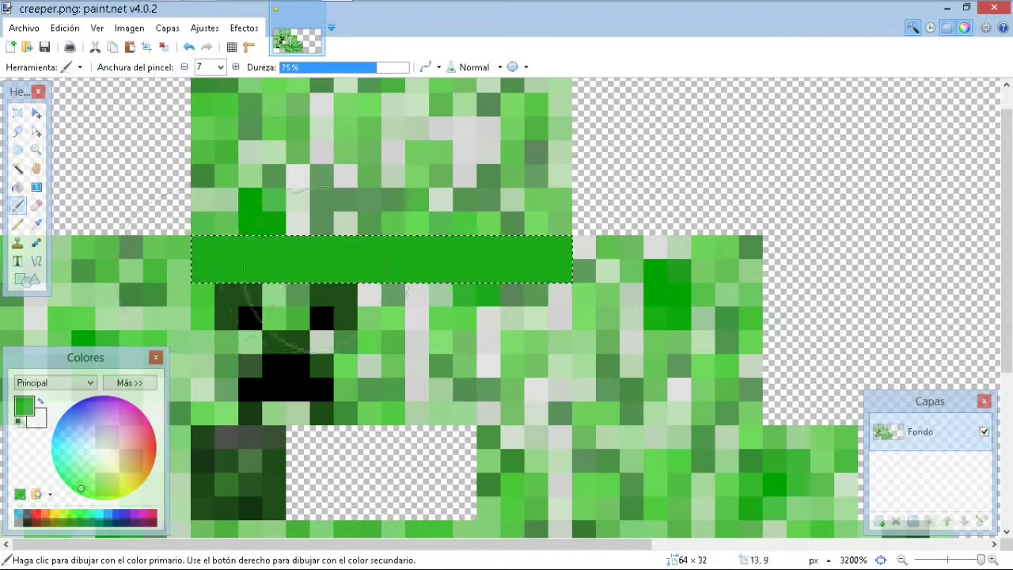
Select the 12 × 24 pixel block to the right of the face and fill it with the same green using a brush width of 14
{"action": "key", "text": "s"}
{"action": "scroll", "coordinate": [426, 322], "scroll_direction": "down", "scroll_amount": 1, "text": "ctrl"}
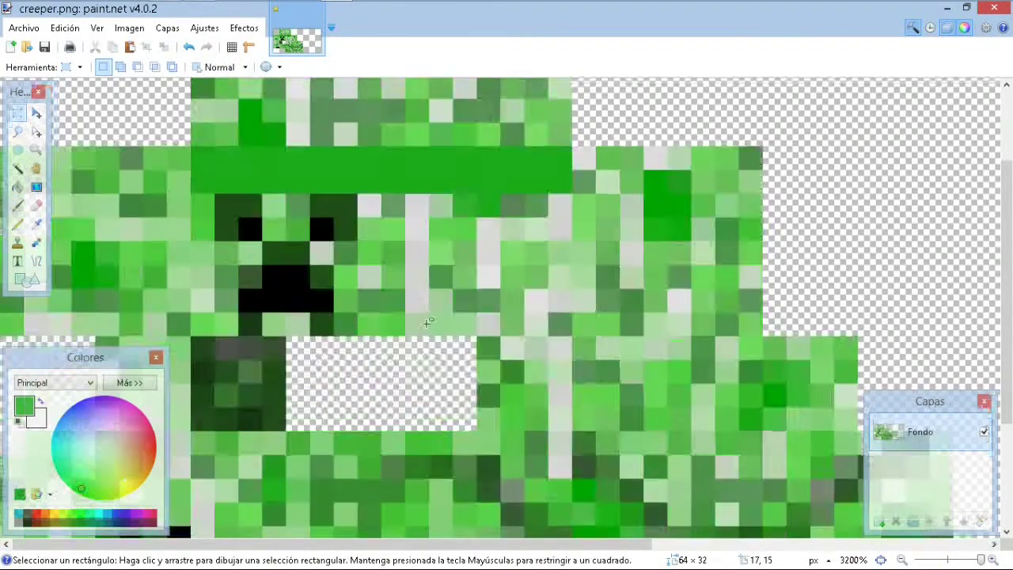
{"action": "scroll", "coordinate": [427, 322], "scroll_direction": "down", "scroll_amount": 2, "text": "ctrl"}
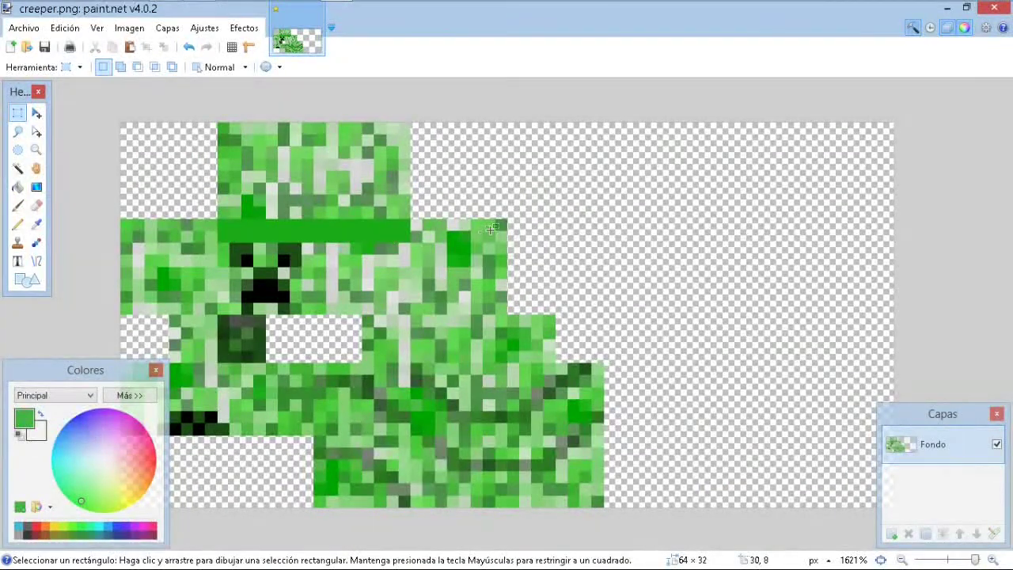
{"action": "mouse_move", "coordinate": [497, 229]}
{"action": "left_mouse_down"}
{"action": "mouse_move", "coordinate": [429, 424]}
{"action": "mouse_move", "coordinate": [368, 498]}
{"action": "mouse_move", "coordinate": [405, 458]}
{"action": "mouse_move", "coordinate": [447, 273]}
{"action": "left_mouse_up"}
{"action": "key", "text": "b"}
{"action": "left_click", "coordinate": [221, 67]}
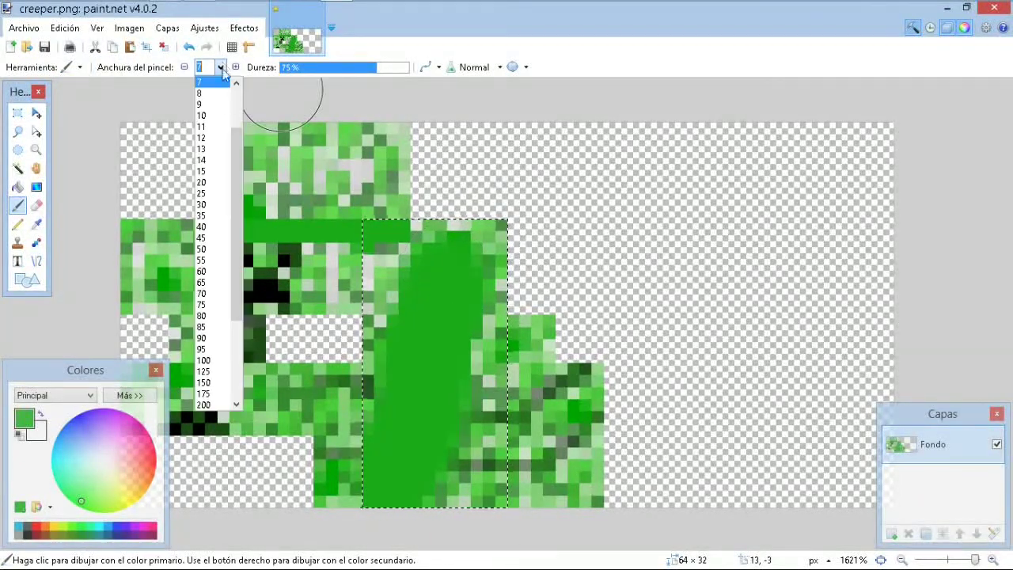
{"action": "left_click", "coordinate": [205, 163]}
{"action": "mouse_move", "coordinate": [427, 229]}
{"action": "left_mouse_down"}
{"action": "mouse_move", "coordinate": [452, 248]}
{"action": "mouse_move", "coordinate": [459, 512]}
{"action": "left_mouse_up"}
Paint the adjoining 5 × 16 block and the 25 × 12 block along the texture's lower right solid green
{"action": "key", "text": "s"}
{"action": "left_click_drag", "start_coordinate": [555, 315], "coordinate": [496, 499]}
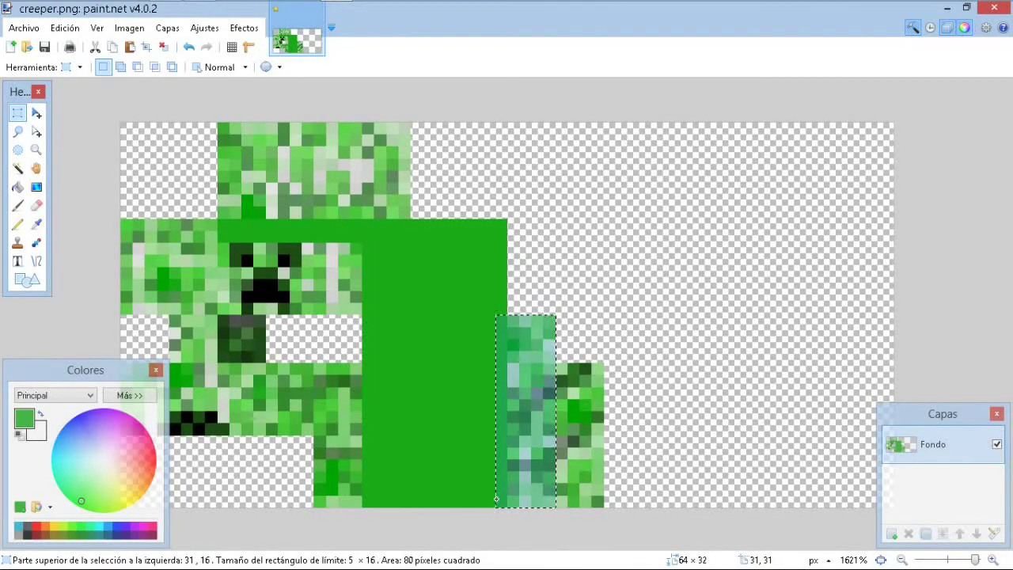
{"action": "key", "text": "b"}
{"action": "mouse_move", "coordinate": [569, 443]}
{"action": "left_mouse_down"}
{"action": "mouse_move", "coordinate": [515, 293]}
{"action": "mouse_move", "coordinate": [515, 475]}
{"action": "left_mouse_up"}
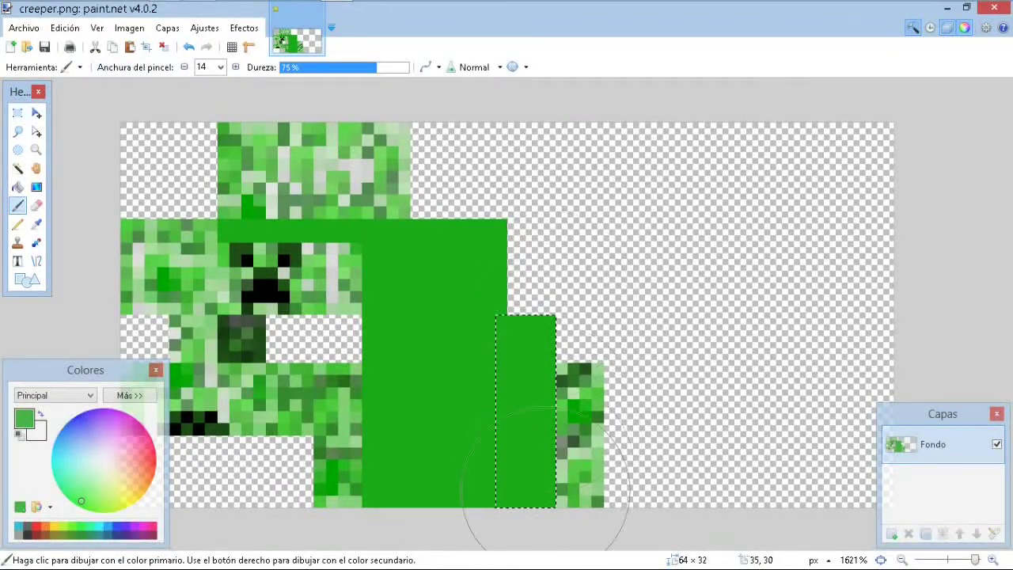
{"action": "key", "text": "s"}
{"action": "mouse_move", "coordinate": [603, 364]}
{"action": "left_mouse_down"}
{"action": "mouse_move", "coordinate": [585, 502]}
{"action": "mouse_move", "coordinate": [302, 506]}
{"action": "mouse_move", "coordinate": [328, 507]}
{"action": "mouse_move", "coordinate": [335, 358]}
{"action": "mouse_move", "coordinate": [350, 415]}
{"action": "mouse_move", "coordinate": [625, 427]}
{"action": "left_mouse_up"}
{"action": "key", "text": "b"}
{"action": "mouse_move", "coordinate": [640, 374]}
{"action": "left_mouse_down"}
{"action": "mouse_move", "coordinate": [550, 431]}
{"action": "mouse_move", "coordinate": [599, 417]}
{"action": "mouse_move", "coordinate": [282, 403]}
{"action": "mouse_move", "coordinate": [385, 430]}
{"action": "left_mouse_up"}
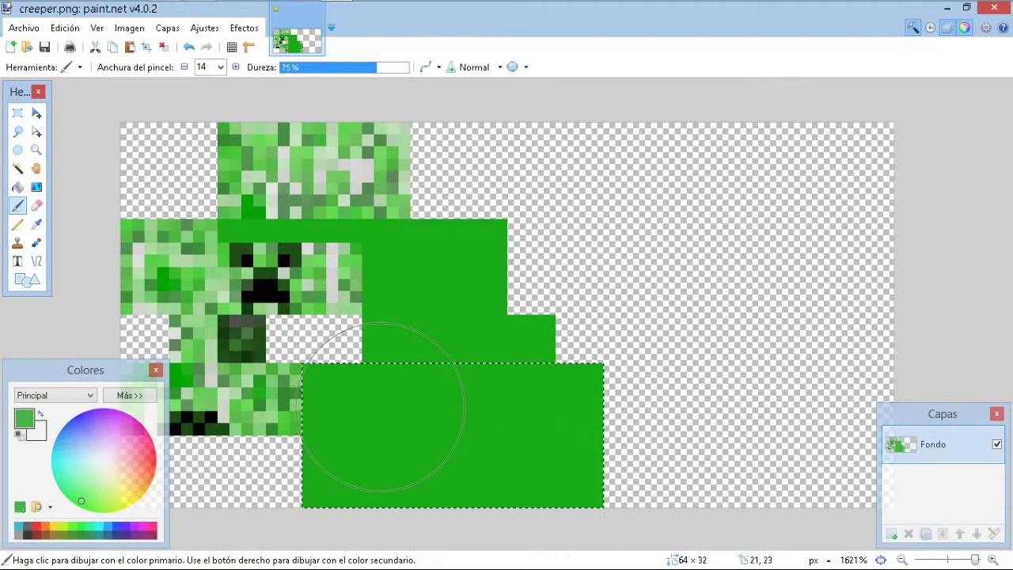
Paint the head's upper 16 × 8 block and the 9 × 8 block left of the face with the same green
{"action": "key", "text": "s"}
{"action": "left_click_drag", "start_coordinate": [219, 124], "coordinate": [405, 217]}
{"action": "key", "text": "b"}
{"action": "mouse_move", "coordinate": [451, 182]}
{"action": "left_mouse_down"}
{"action": "mouse_move", "coordinate": [272, 124]}
{"action": "mouse_move", "coordinate": [396, 248]}
{"action": "mouse_move", "coordinate": [393, 226]}
{"action": "left_mouse_up"}
{"action": "key", "text": "s"}
{"action": "mouse_move", "coordinate": [127, 225]}
{"action": "left_mouse_down"}
{"action": "mouse_move", "coordinate": [181, 300]}
{"action": "mouse_move", "coordinate": [223, 310]}
{"action": "mouse_move", "coordinate": [158, 224]}
{"action": "left_mouse_up"}
{"action": "key", "text": "b"}
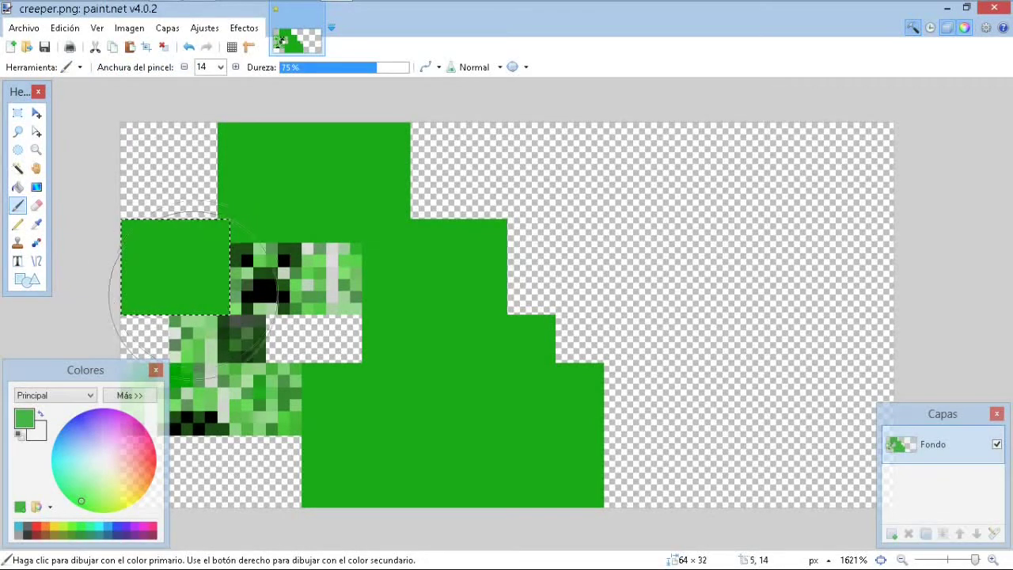
Paint the patterned block right of the face and the 6 × 6 block below the dark square solid green
{"action": "key", "text": "s"}
{"action": "mouse_move", "coordinate": [374, 195]}
{"action": "left_mouse_down"}
{"action": "mouse_move", "coordinate": [350, 282]}
{"action": "mouse_move", "coordinate": [305, 315]}
{"action": "mouse_move", "coordinate": [340, 208]}
{"action": "left_mouse_up"}
{"action": "key", "text": "b"}
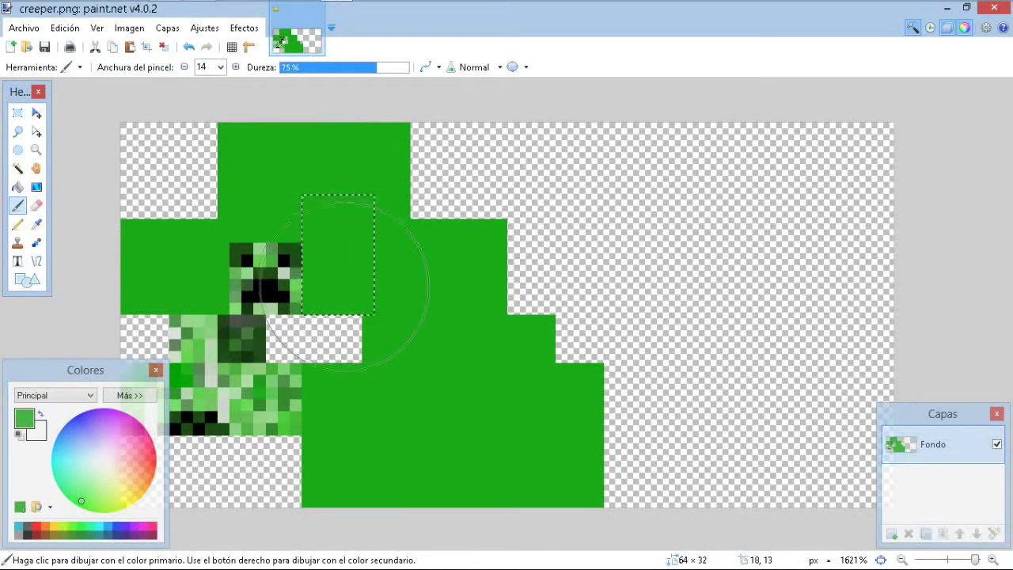
{"action": "key", "text": "s"}
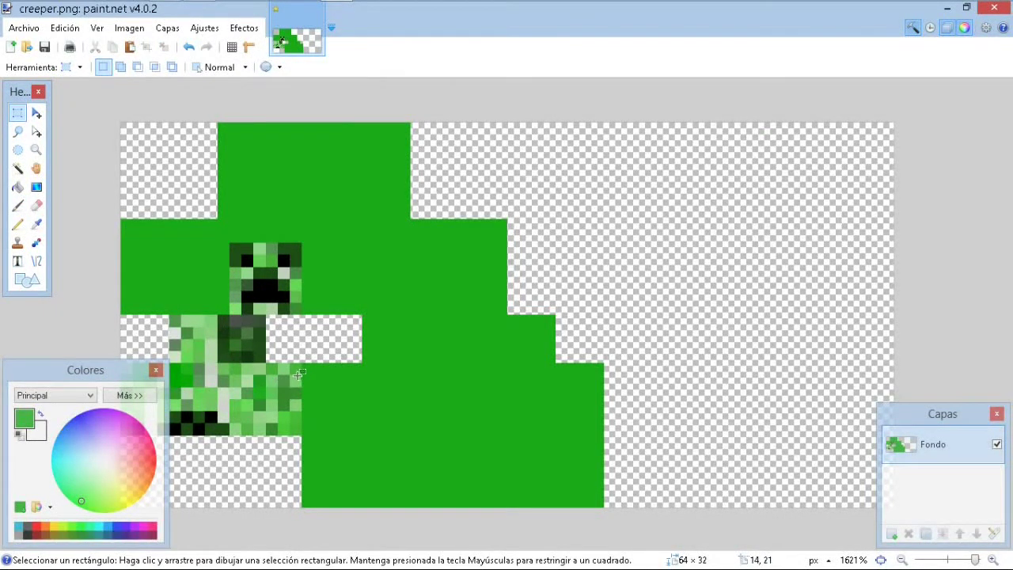
{"action": "mouse_move", "coordinate": [301, 364]}
{"action": "left_mouse_down"}
{"action": "mouse_move", "coordinate": [220, 434]}
{"action": "mouse_move", "coordinate": [267, 418]}
{"action": "left_mouse_up"}
{"action": "key", "text": "b"}
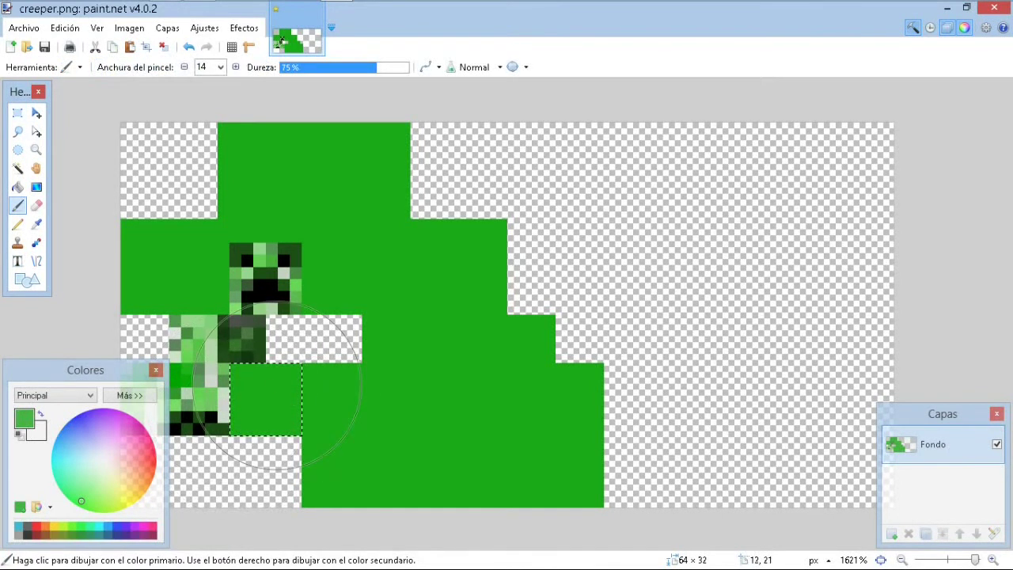
Paint the 4 × 9 block left of the dark square, down to the black checkered pixels, solid green
{"action": "key", "text": "s"}
{"action": "left_click_drag", "start_coordinate": [171, 308], "coordinate": [211, 391]}
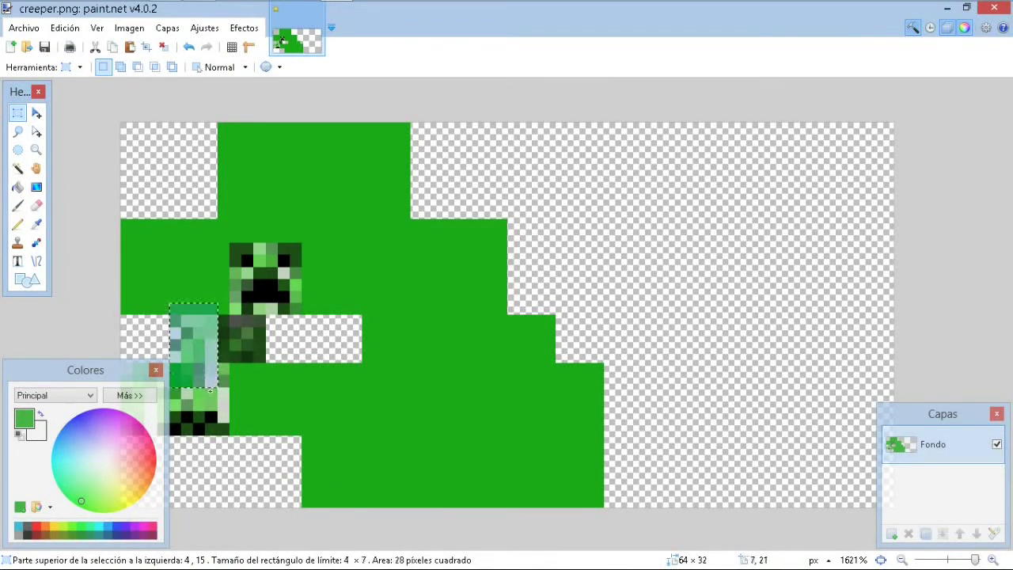
{"action": "key", "text": "b"}
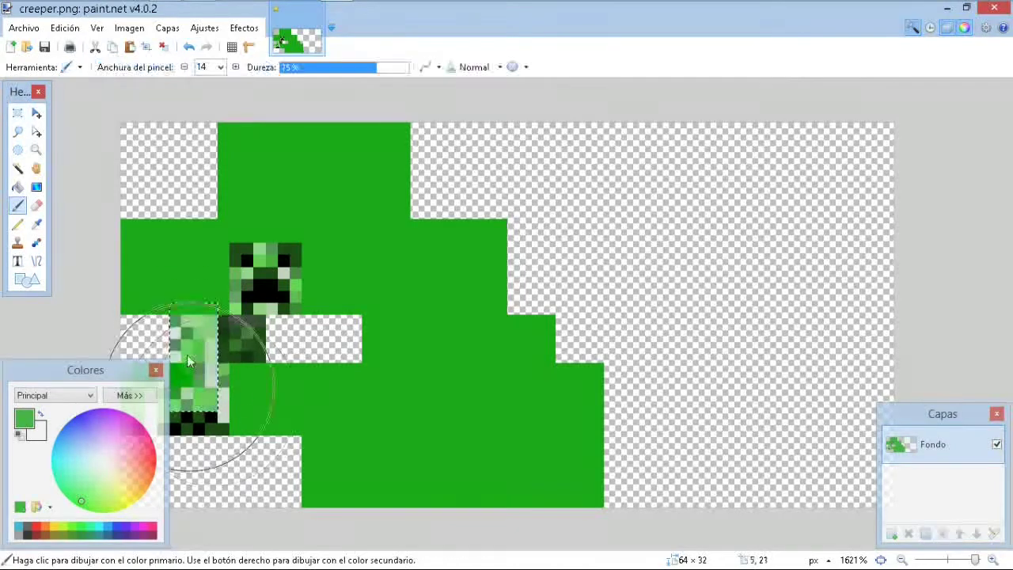
{"action": "left_click_drag", "start_coordinate": [226, 372], "coordinate": [237, 348]}
Move the colour window off the texture and paint the uncovered 3 × 6 block at the texture's left edge green
{"action": "key", "text": "s"}
{"action": "mouse_move", "coordinate": [120, 371]}
{"action": "left_mouse_down"}
{"action": "mouse_move", "coordinate": [628, 258]}
{"action": "mouse_move", "coordinate": [702, 218]}
{"action": "left_mouse_up"}
{"action": "key", "text": "s"}
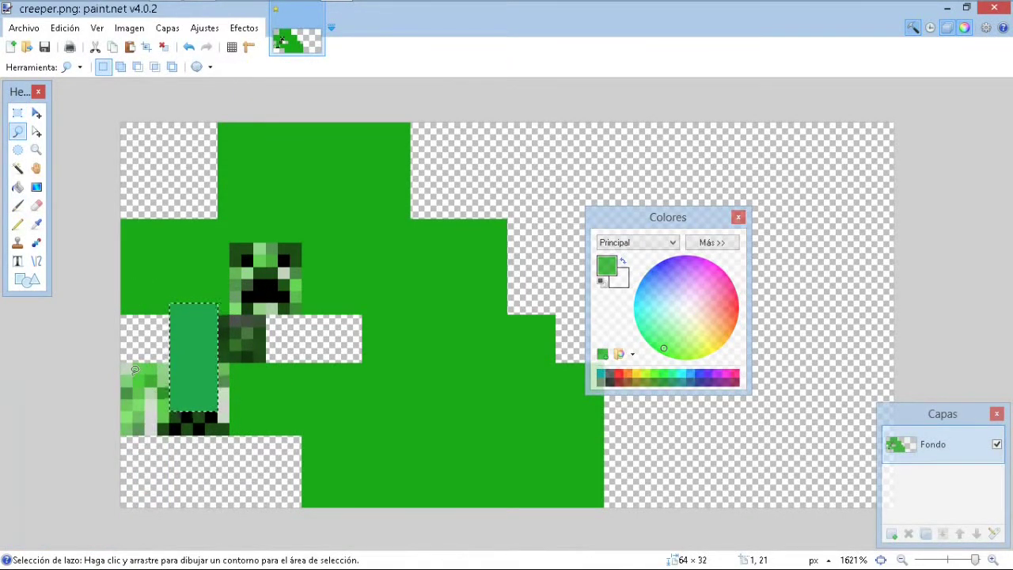
{"action": "key", "text": "s"}
{"action": "key", "text": "s"}
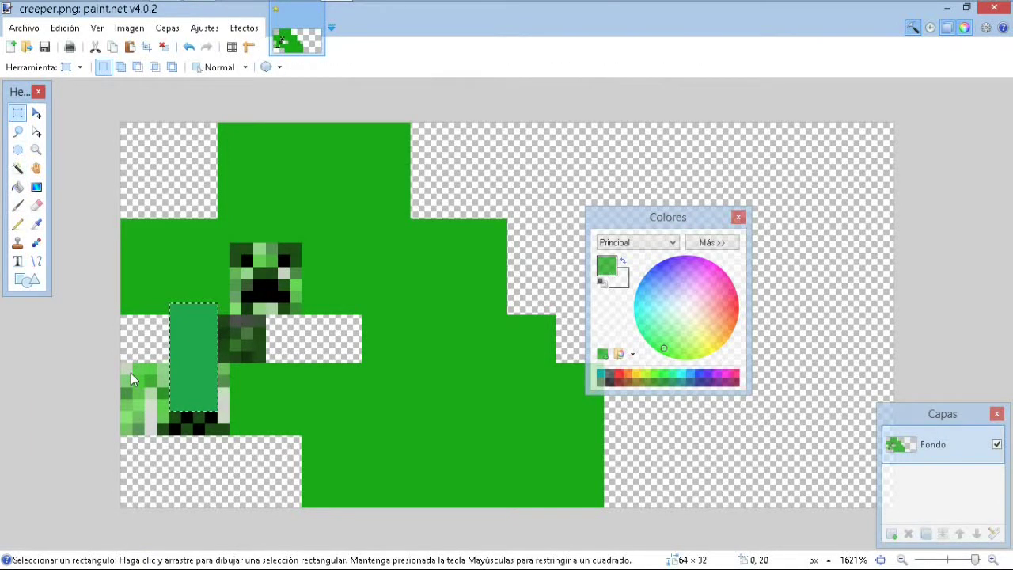
{"action": "left_click_drag", "start_coordinate": [130, 372], "coordinate": [139, 431]}
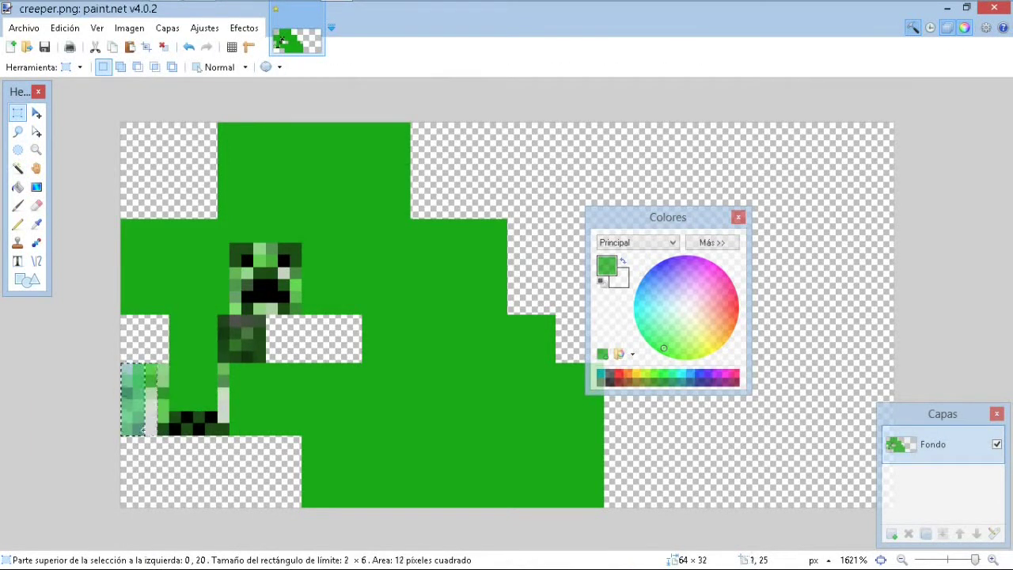
{"action": "key", "text": "b"}
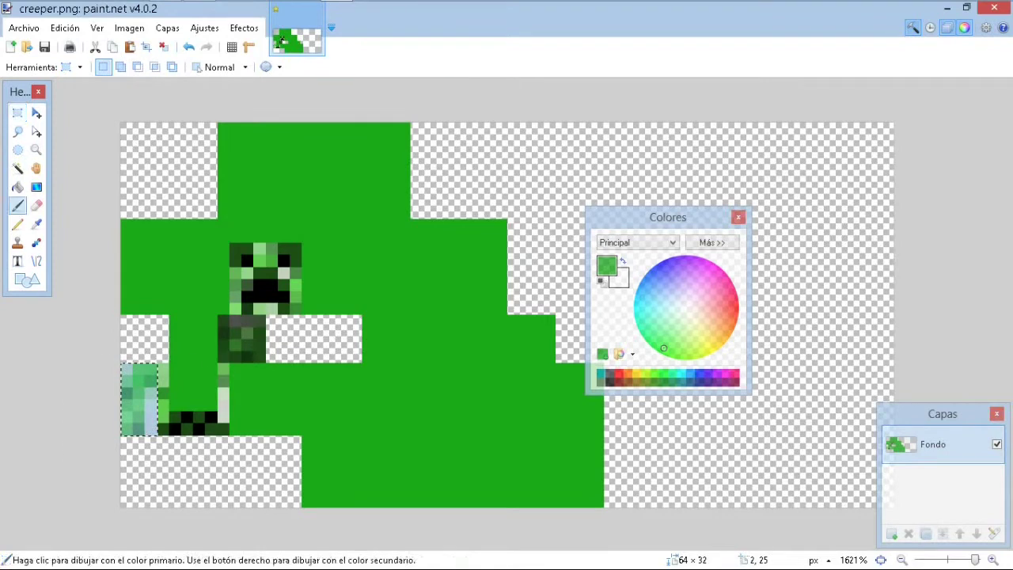
{"action": "left_click", "coordinate": [146, 400]}
Paint the 1 × 5 pixel column at the left side of the black checkered area green and clear the selection
{"action": "key", "text": "s"}
{"action": "left_click_drag", "start_coordinate": [162, 413], "coordinate": [165, 393]}
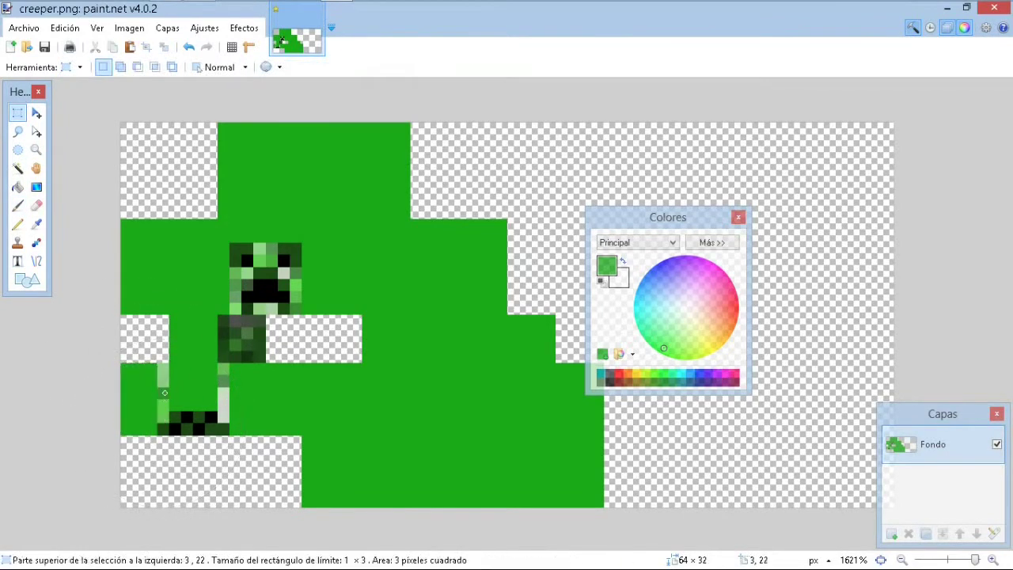
{"action": "key", "text": "b"}
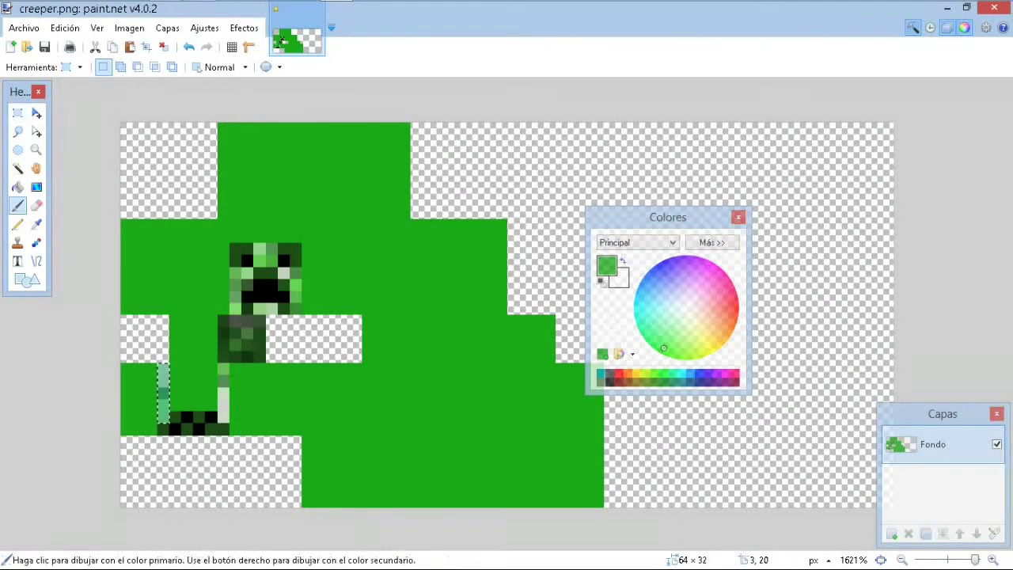
{"action": "left_click", "coordinate": [351, 278]}
{"action": "key", "text": "s"}
{"action": "key", "text": "ctrl+d"}
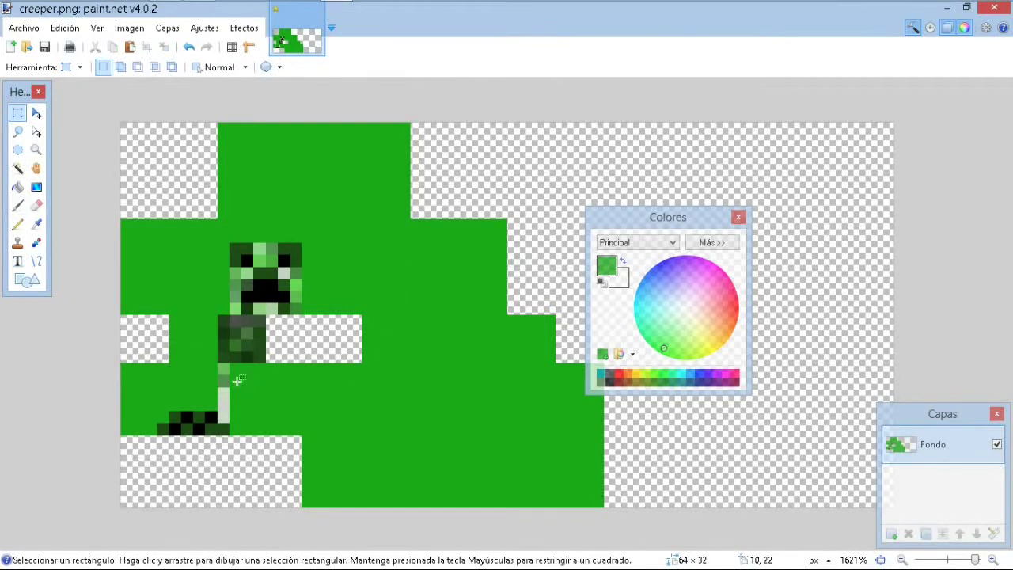
Paint the 1 × 5 pixel column beneath the dark square's left edge green and clear the selection
{"action": "left_click_drag", "start_coordinate": [225, 368], "coordinate": [226, 412]}
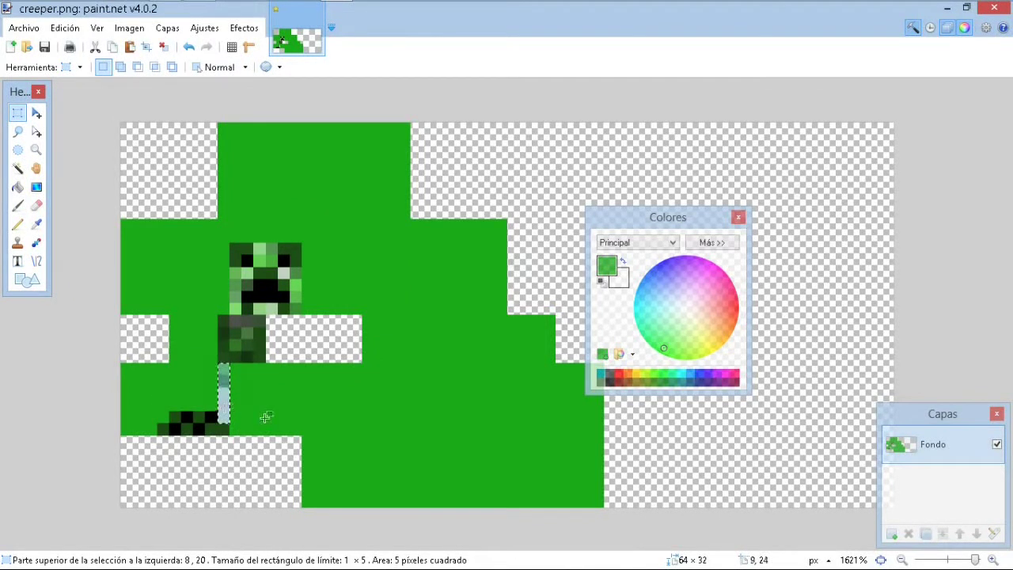
{"action": "key", "text": "b"}
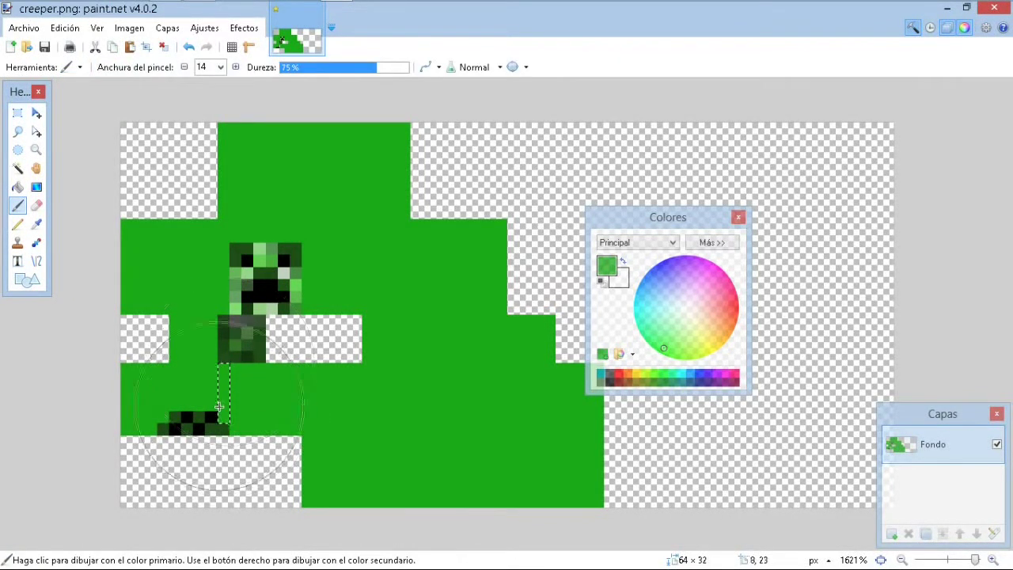
{"action": "left_click", "coordinate": [319, 390]}
{"action": "key", "text": "s"}
{"action": "key", "text": "ctrl+d"}
Paint two stacked 3 × 2 blocks left of the creeper's mouth green, covering the patterned pixels beside and below it
{"action": "scroll", "coordinate": [237, 350], "scroll_direction": "up", "scroll_amount": 3}
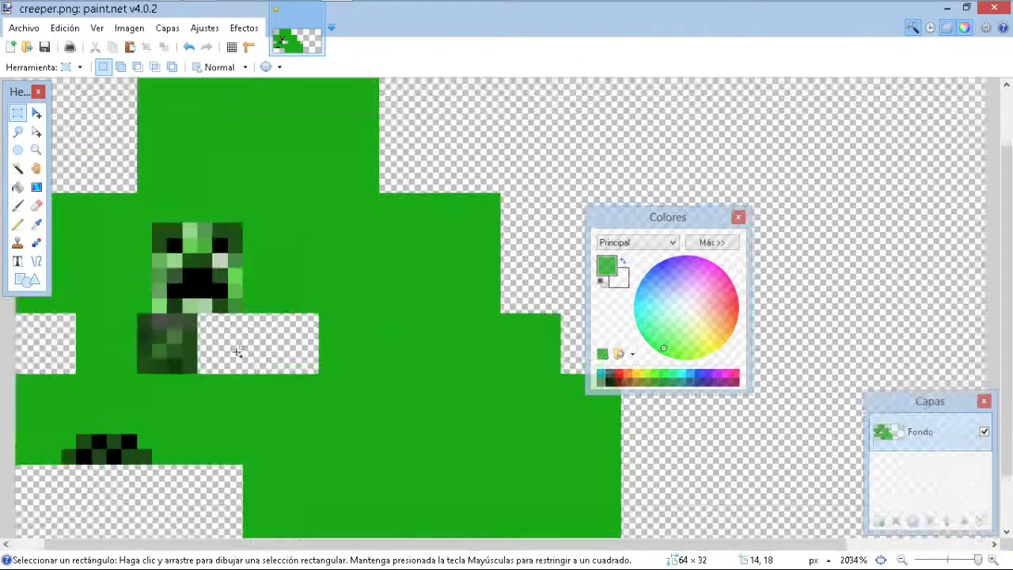
{"action": "left_click_drag", "start_coordinate": [98, 214], "coordinate": [141, 240]}
{"action": "key", "text": "b"}
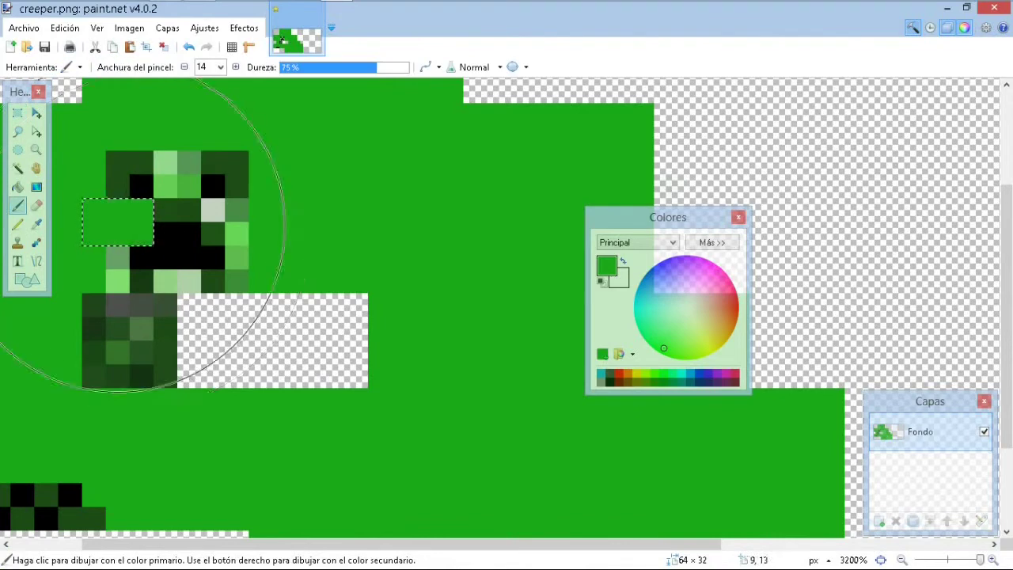
{"action": "key", "text": "s"}
{"action": "left_click_drag", "start_coordinate": [70, 255], "coordinate": [121, 280]}
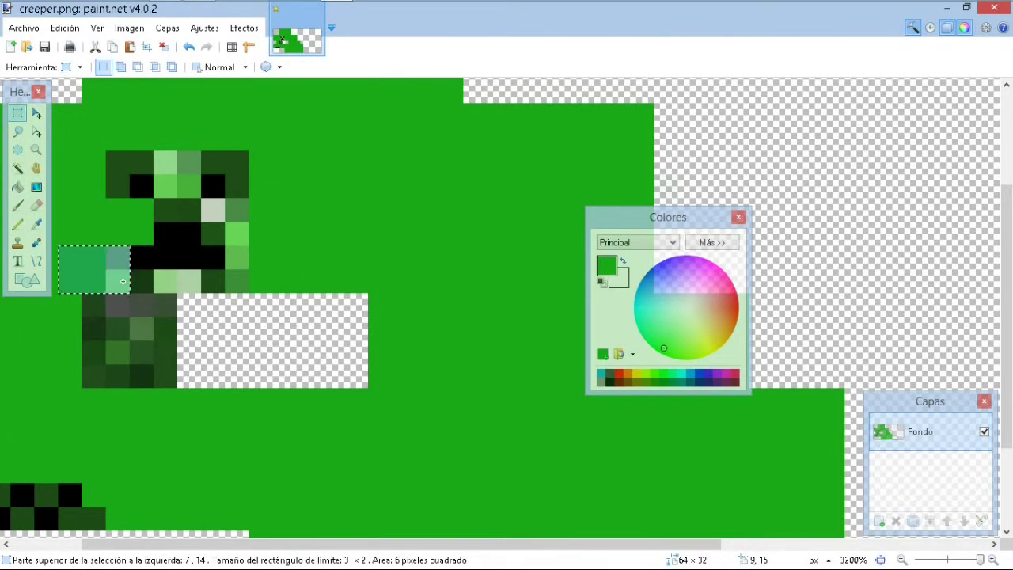
{"action": "key", "text": "b"}
{"action": "left_click", "coordinate": [158, 261]}
Paint the 2 × 4 block along the right side of the creeper's mouth green
{"action": "key", "text": "s"}
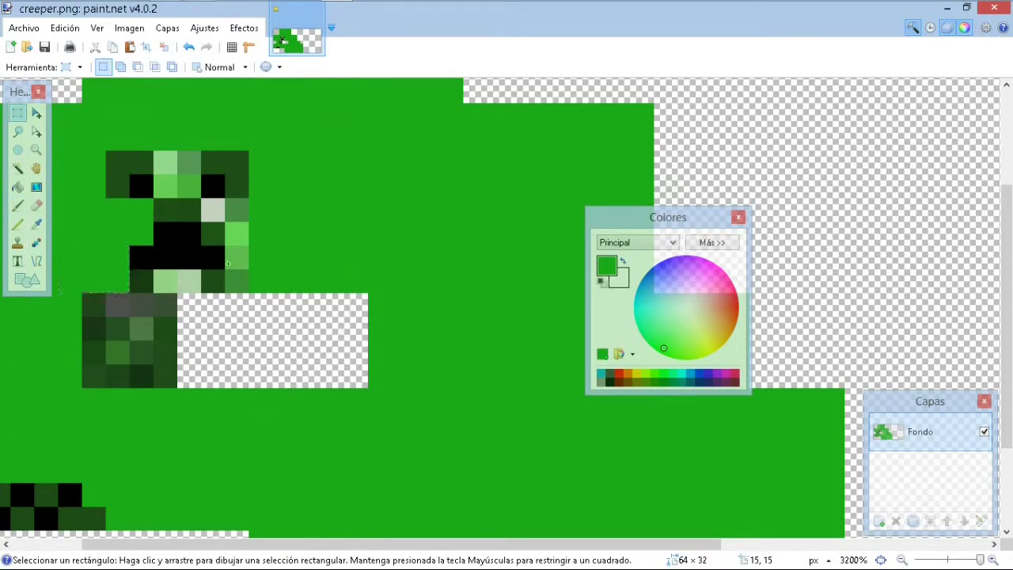
{"action": "left_click_drag", "start_coordinate": [265, 285], "coordinate": [240, 213]}
{"action": "key", "text": "b"}
{"action": "left_click", "coordinate": [241, 237]}
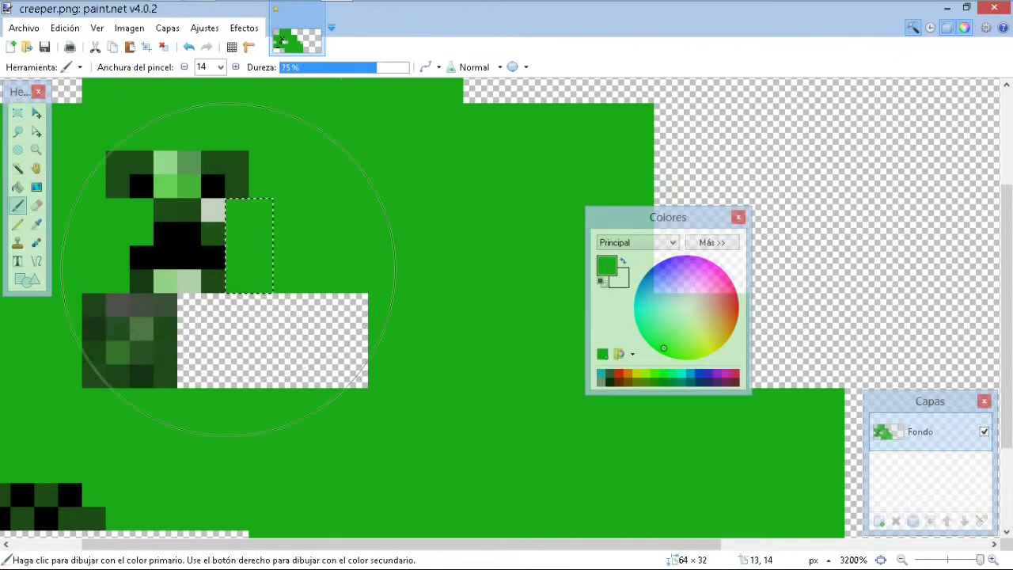
Paint the 3 × 2 block beneath the creeper's right-hand eye, beside the nose and upper mouth, green
{"action": "key", "text": "s"}
{"action": "left_click_drag", "start_coordinate": [205, 203], "coordinate": [266, 257]}
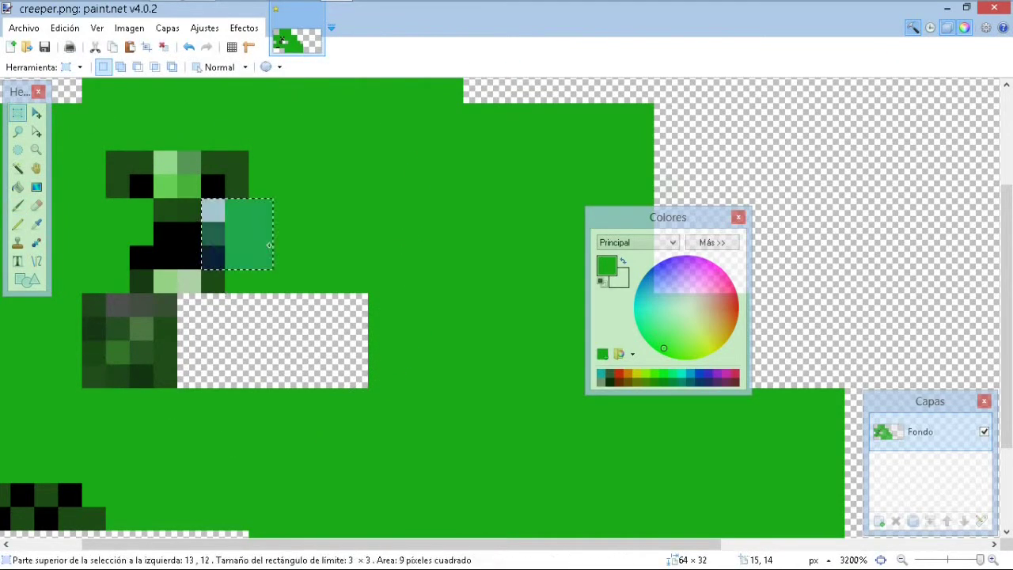
{"action": "key", "text": "b"}
{"action": "left_click", "coordinate": [215, 226]}
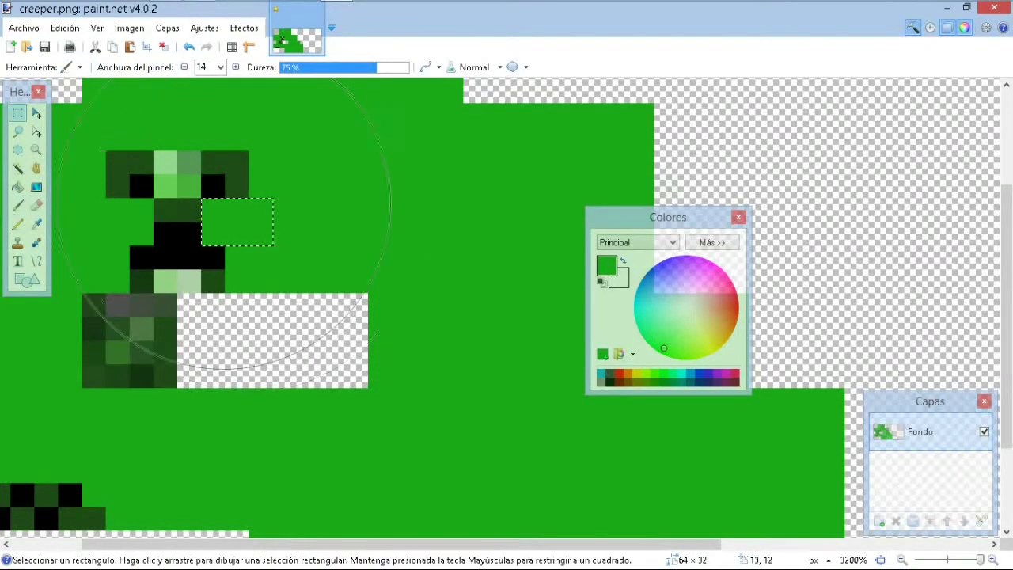
Paint the 2 × 4 block between the creeper's eyes green and clear the selection
{"action": "key", "text": "s"}
{"action": "left_click_drag", "start_coordinate": [167, 124], "coordinate": [189, 167]}
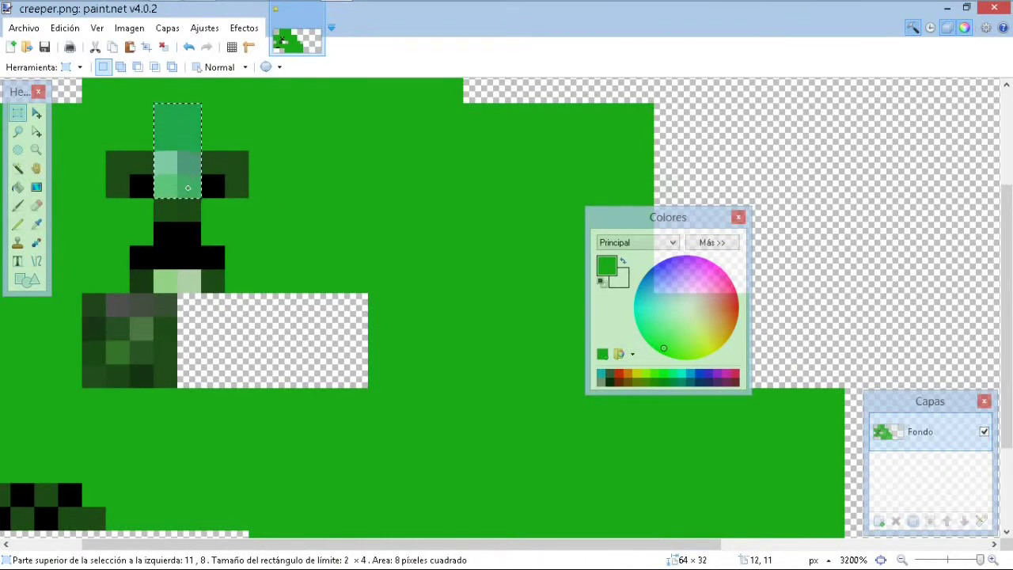
{"action": "key", "text": "b"}
{"action": "left_click", "coordinate": [181, 189]}
{"action": "key", "text": "s"}
{"action": "left_click", "coordinate": [211, 163]}
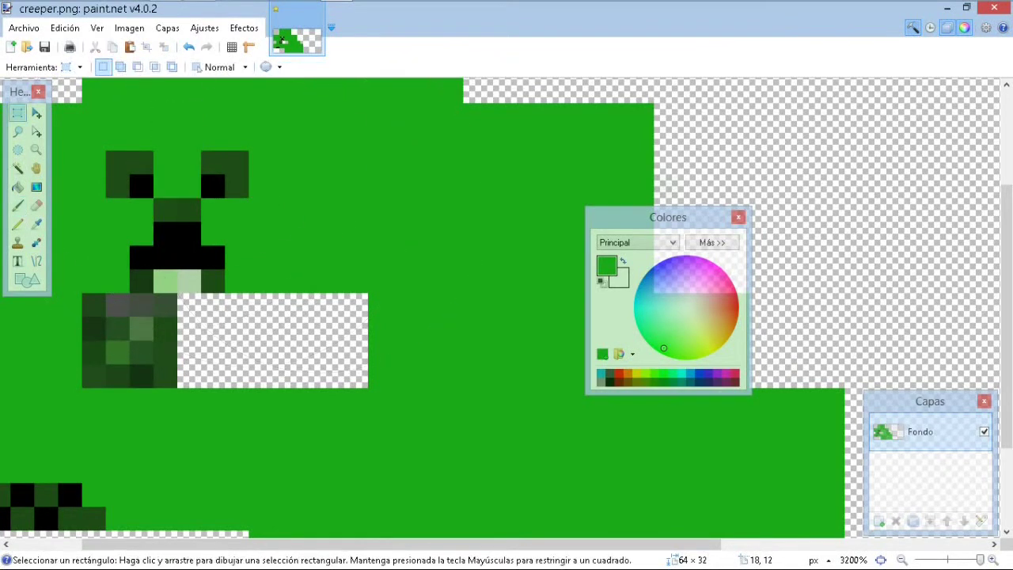
Paint the 2 × 1 pale block between the lower corners of the creeper's mouth green
{"action": "scroll", "coordinate": [328, 207], "scroll_direction": "down", "scroll_amount": 2}
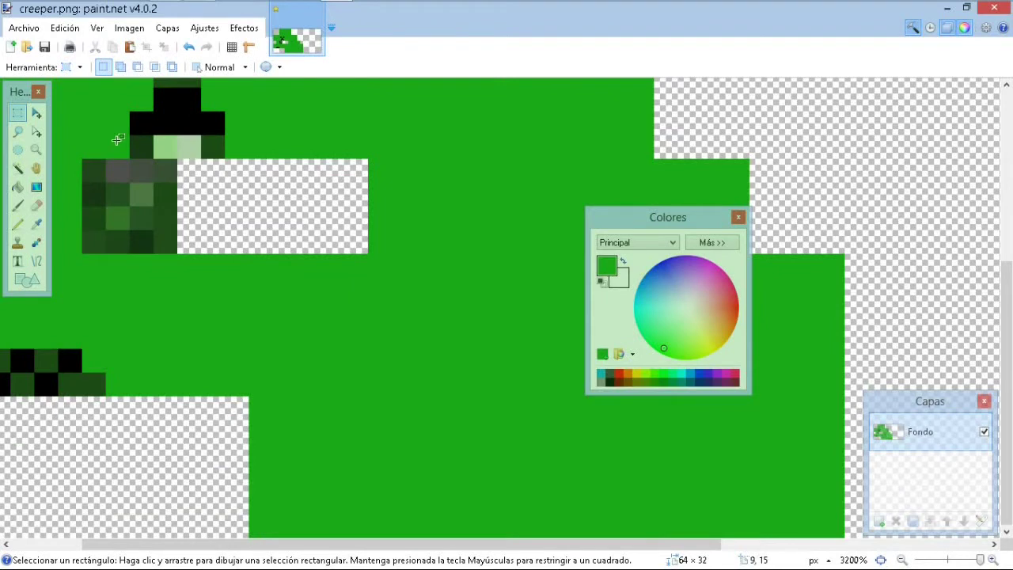
{"action": "left_click_drag", "start_coordinate": [164, 146], "coordinate": [198, 152]}
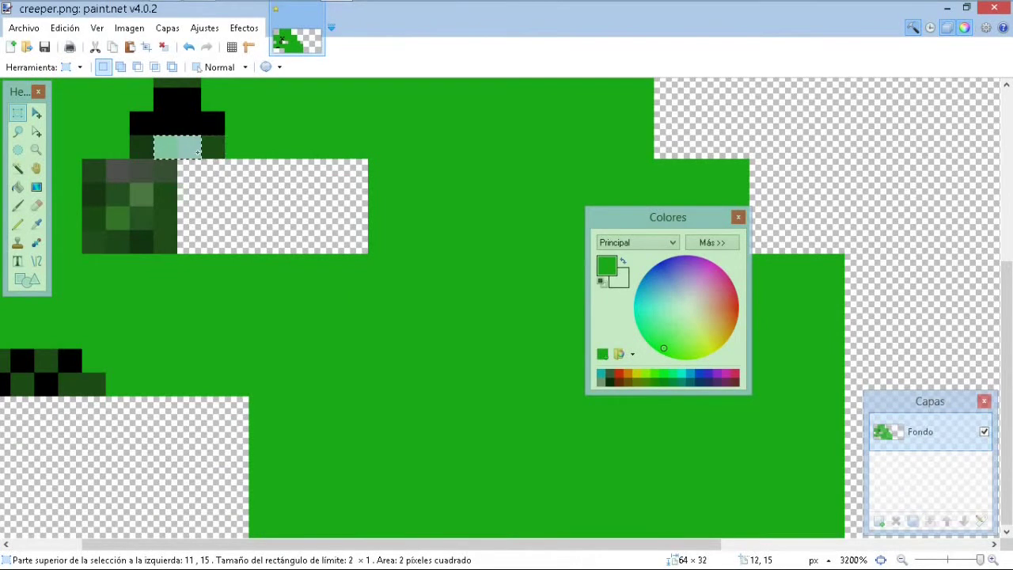
{"action": "key", "text": "b"}
{"action": "left_click", "coordinate": [190, 146]}
{"action": "key", "text": "s"}
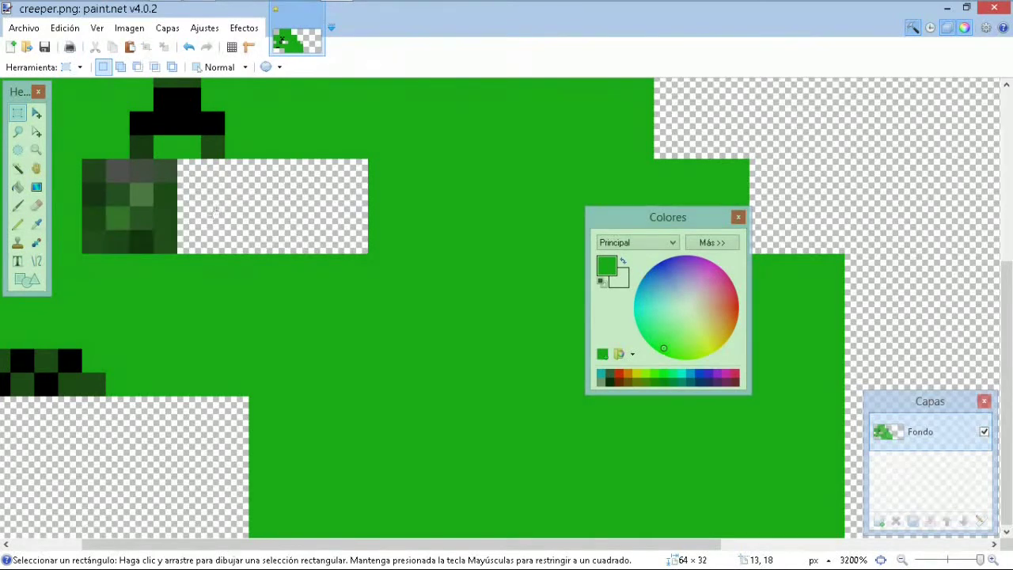
Sample the dark green at the mouth's lower-left corner, fill the patterned 4 × 4 block below with it and clear the selection
{"action": "key", "text": "k"}
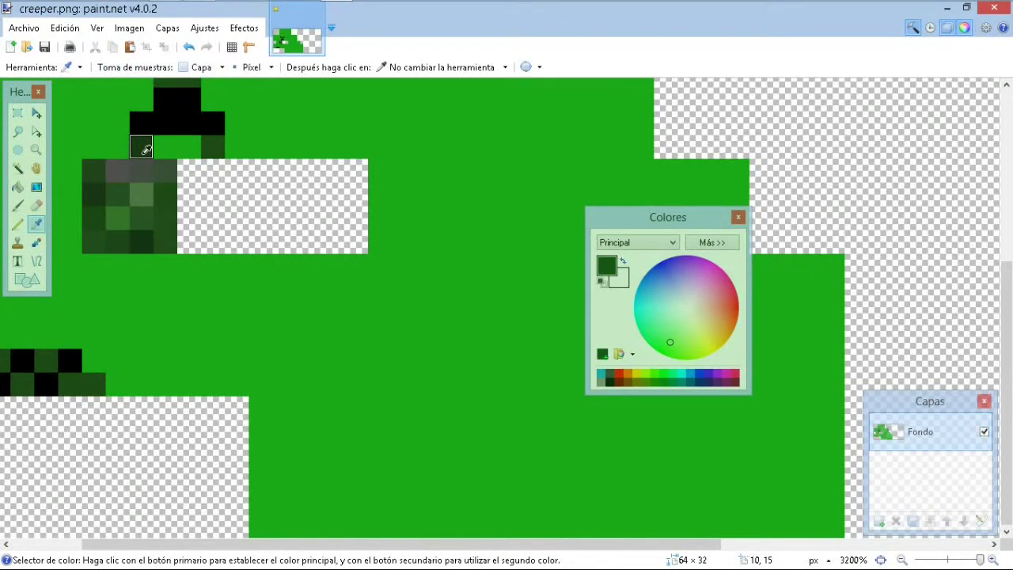
{"action": "key", "text": "s"}
{"action": "left_click_drag", "start_coordinate": [83, 161], "coordinate": [166, 240]}
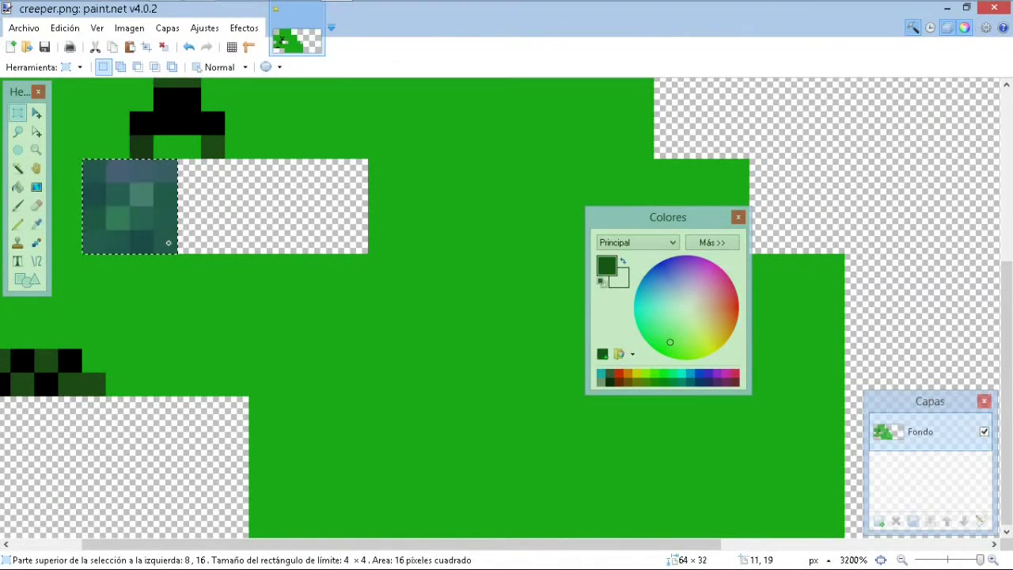
{"action": "key", "text": "b"}
{"action": "left_click", "coordinate": [163, 238]}
{"action": "key", "text": "s"}
{"action": "key", "text": "ctrl+d"}
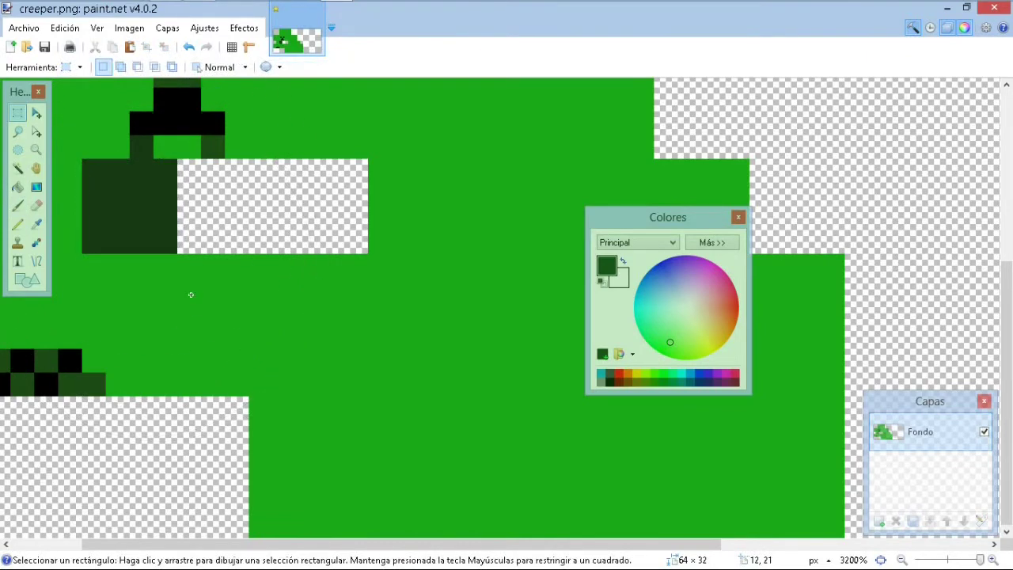
Move the floating colour window off the image and save creeper.png with autodetected bit depth
{"action": "scroll", "coordinate": [418, 268], "scroll_direction": "down", "scroll_amount": 4, "text": "ctrl"}
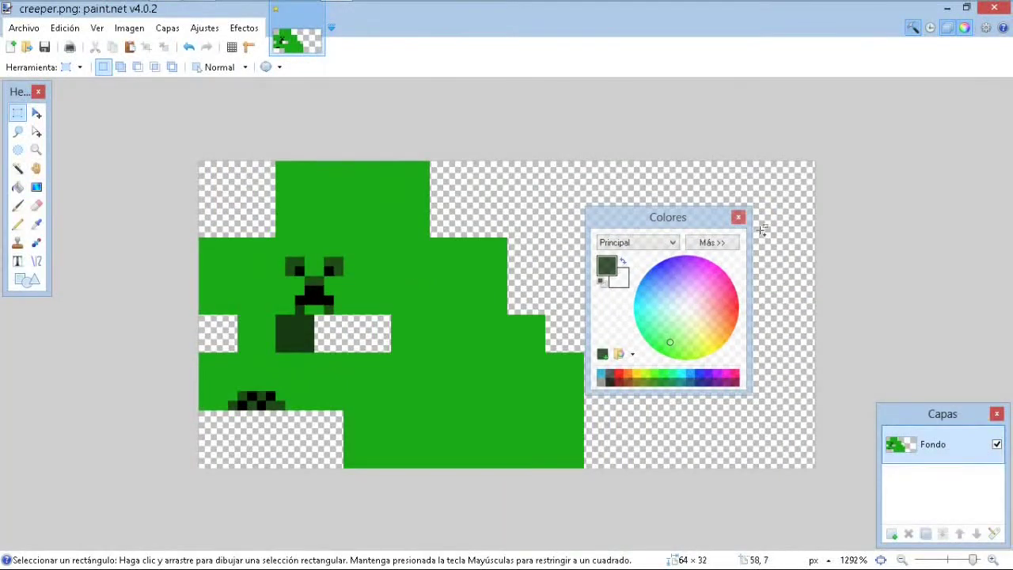
{"action": "left_click_drag", "start_coordinate": [652, 220], "coordinate": [72, 375]}
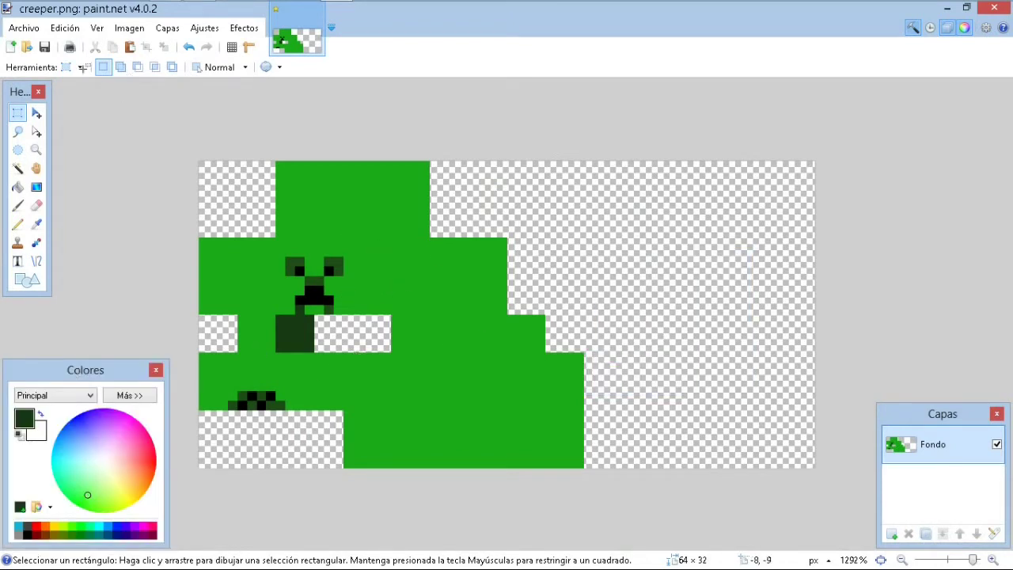
{"action": "left_click", "coordinate": [44, 46]}
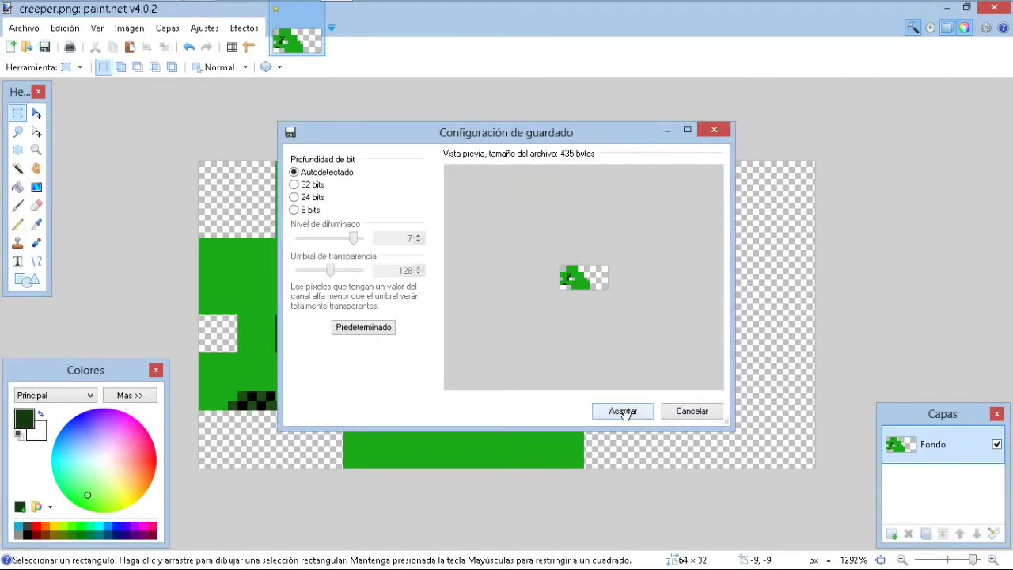
{"action": "left_click", "coordinate": [622, 411]}
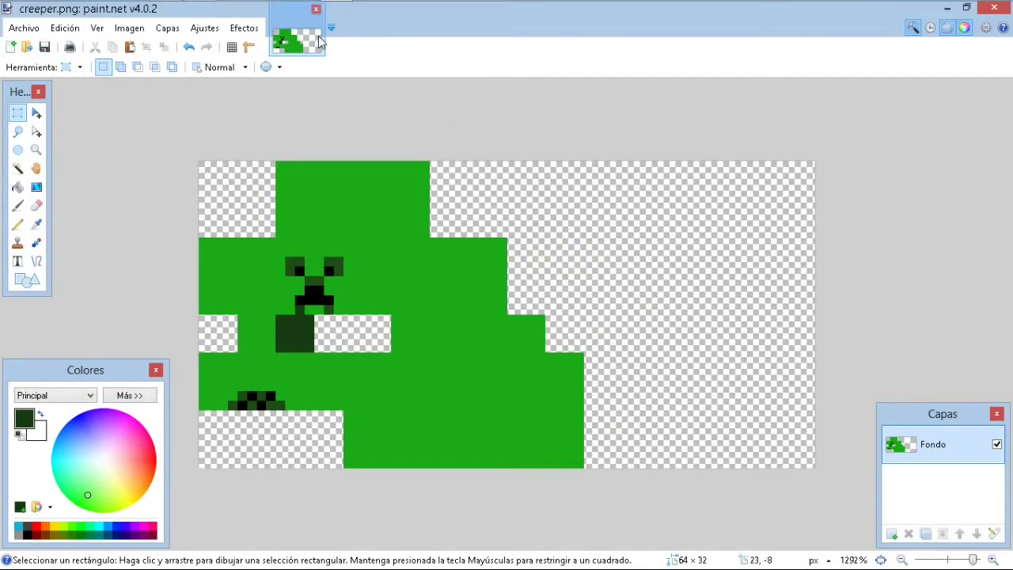
Close the creeper image and paint.net, and open the tp1 folder on the desktop
{"action": "left_click", "coordinate": [316, 10]}
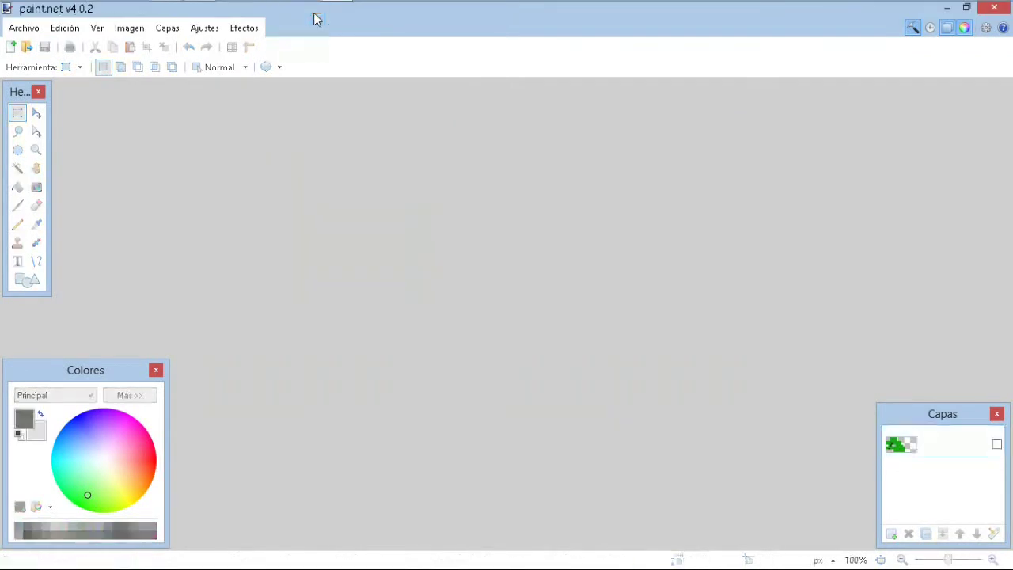
{"action": "left_click", "coordinate": [995, 9]}
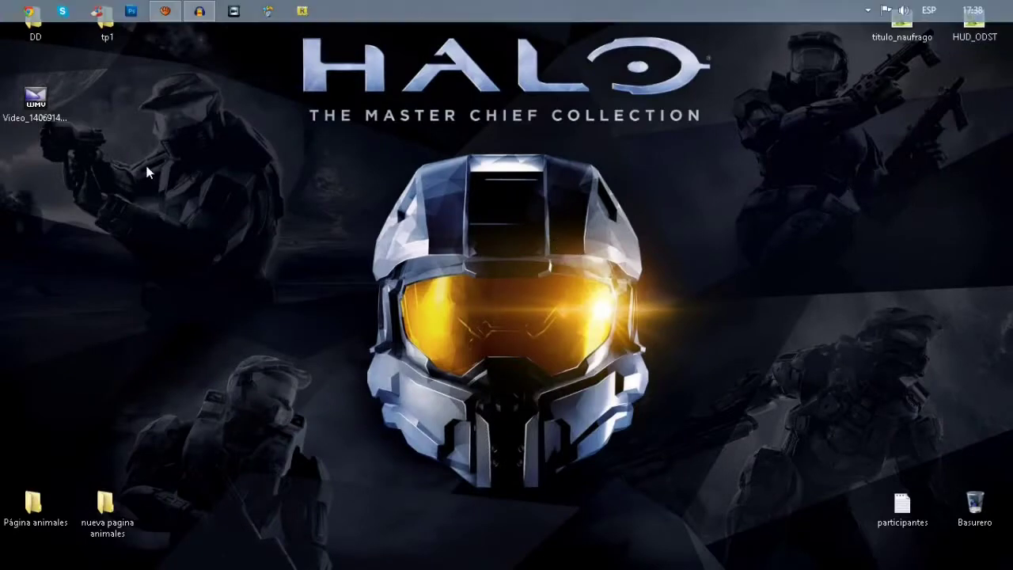
{"action": "left_click", "coordinate": [122, 20]}
{"action": "double_click", "coordinate": [122, 20]}
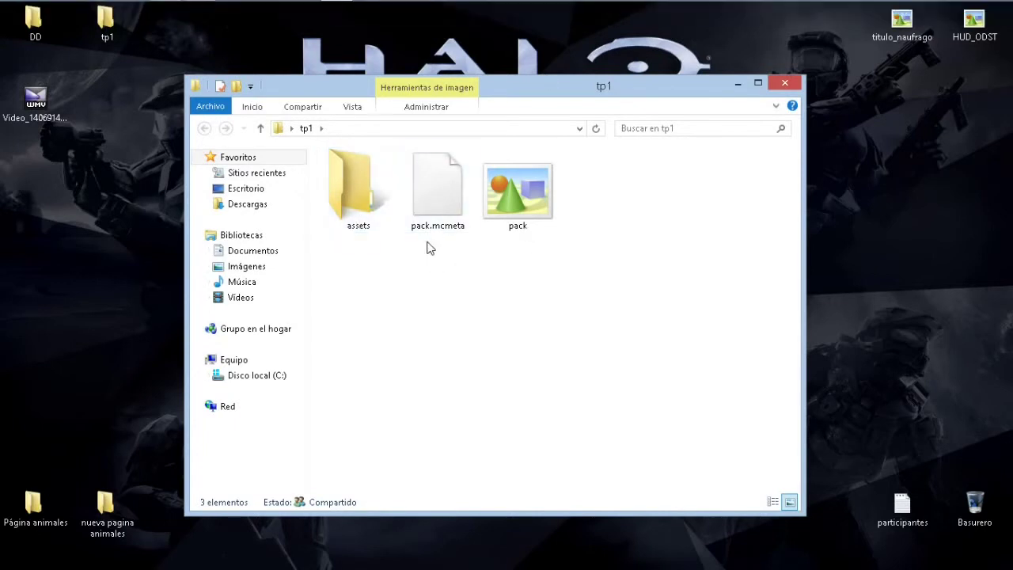
Compress assets, pack.mcmeta and pack into a ZIP archive named TP-Alpha1.0 with WinRAR
{"action": "left_click_drag", "start_coordinate": [607, 255], "coordinate": [354, 172]}
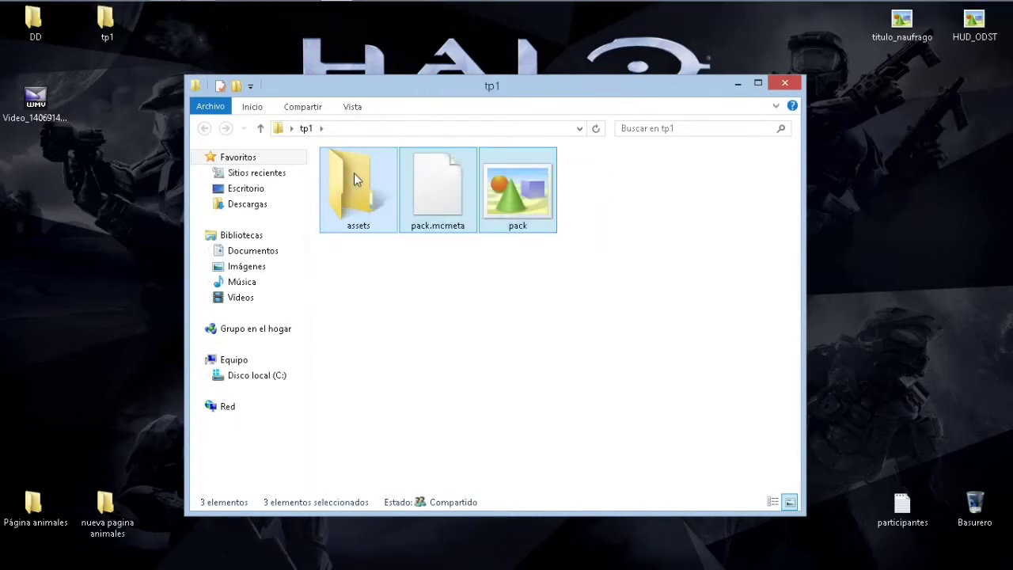
{"action": "right_click", "coordinate": [354, 172]}
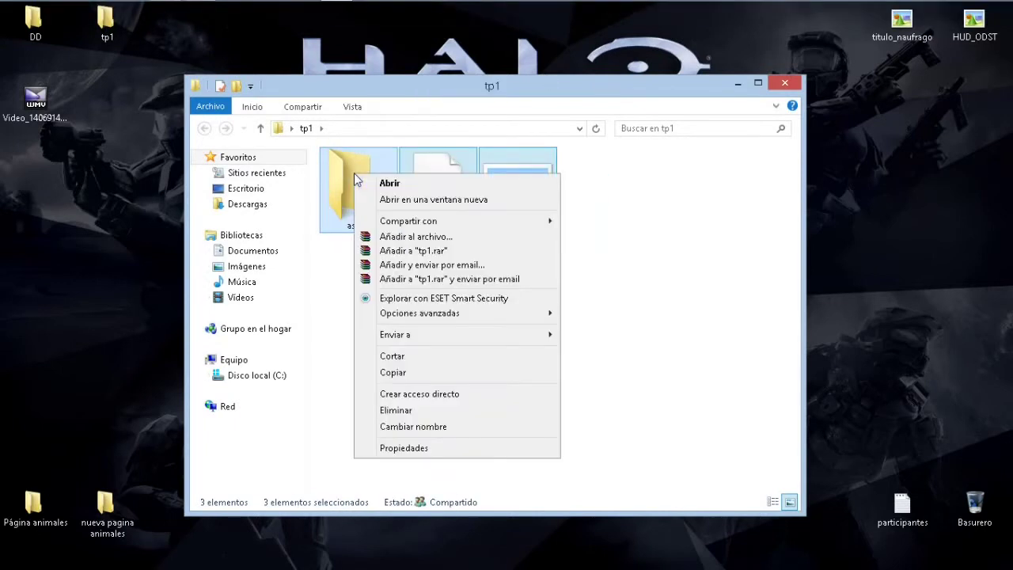
{"action": "left_click", "coordinate": [420, 237]}
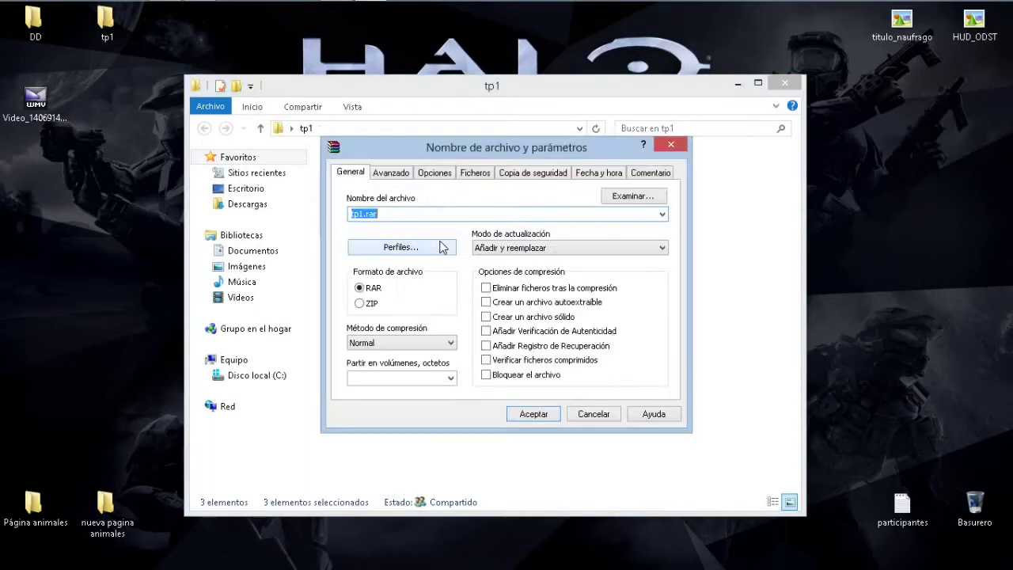
{"action": "left_click", "coordinate": [360, 303]}
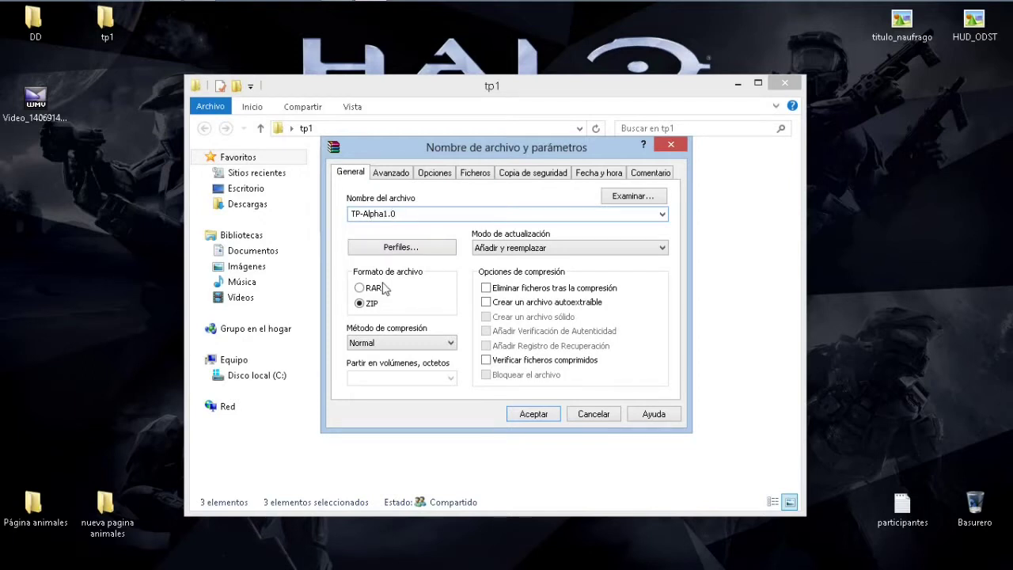
{"action": "left_click", "coordinate": [533, 414]}
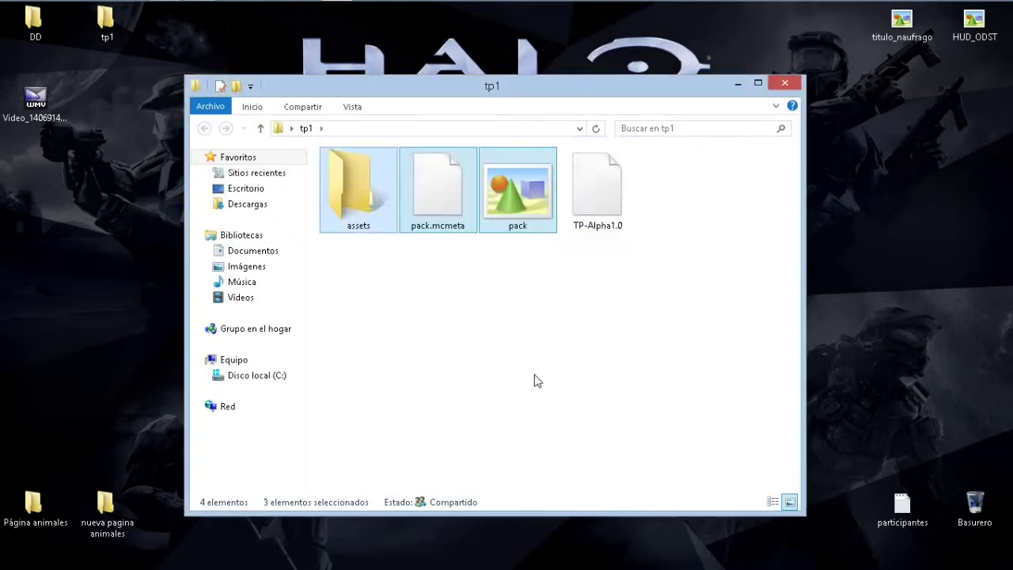
Delete the TP-Alpha1.0 file from the tp1 folder
{"action": "left_click", "coordinate": [543, 227]}
{"action": "left_click", "coordinate": [621, 223]}
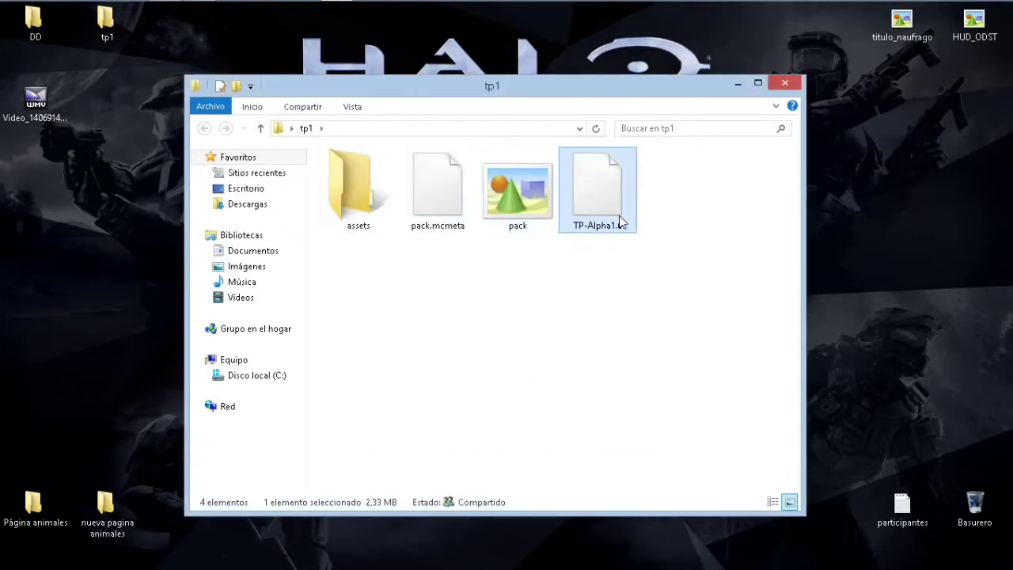
{"action": "right_click", "coordinate": [620, 217]}
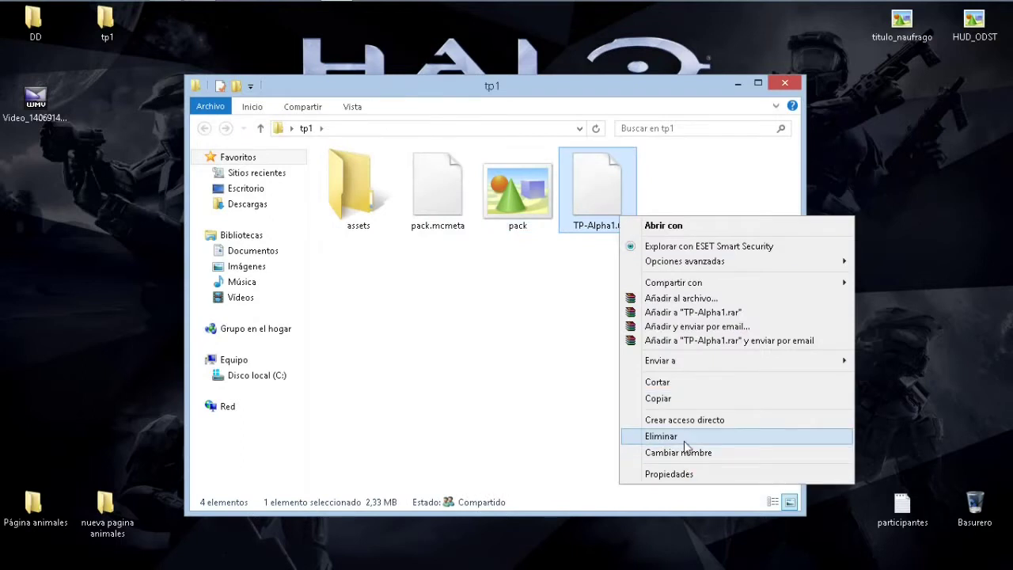
{"action": "left_click", "coordinate": [661, 436]}
{"action": "left_click", "coordinate": [565, 353]}
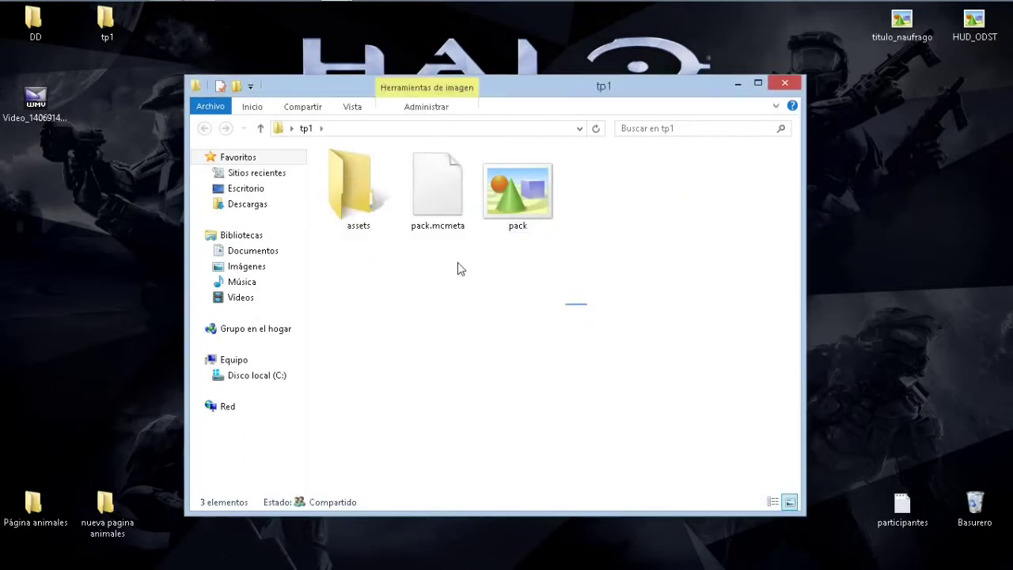
Compress assets, pack.mcmeta and pack into a ZIP archive named TP-Alpha1_0 with WinRAR
{"action": "key", "text": "ctrl+a"}
{"action": "right_click", "coordinate": [343, 204]}
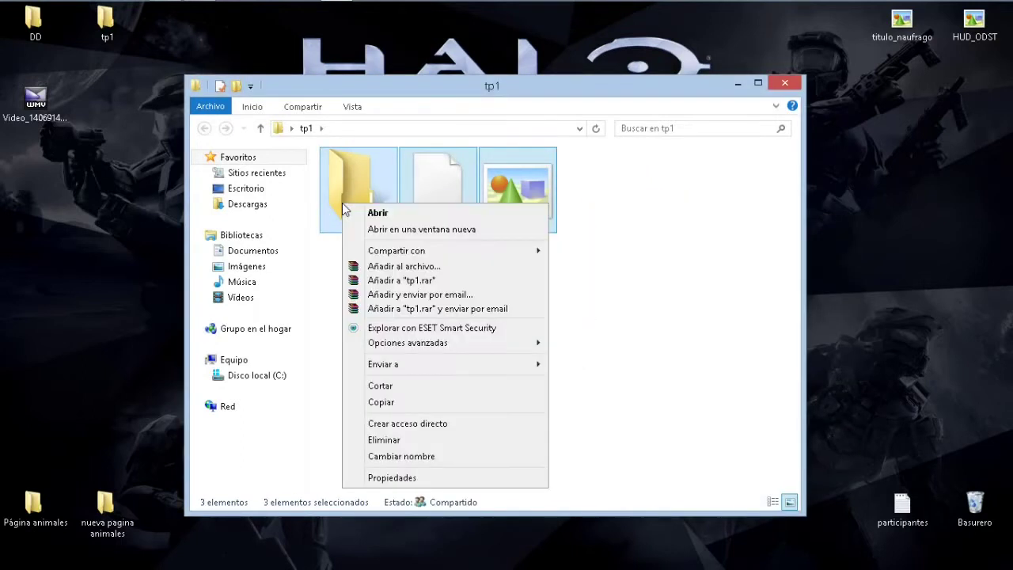
{"action": "left_click", "coordinate": [406, 268]}
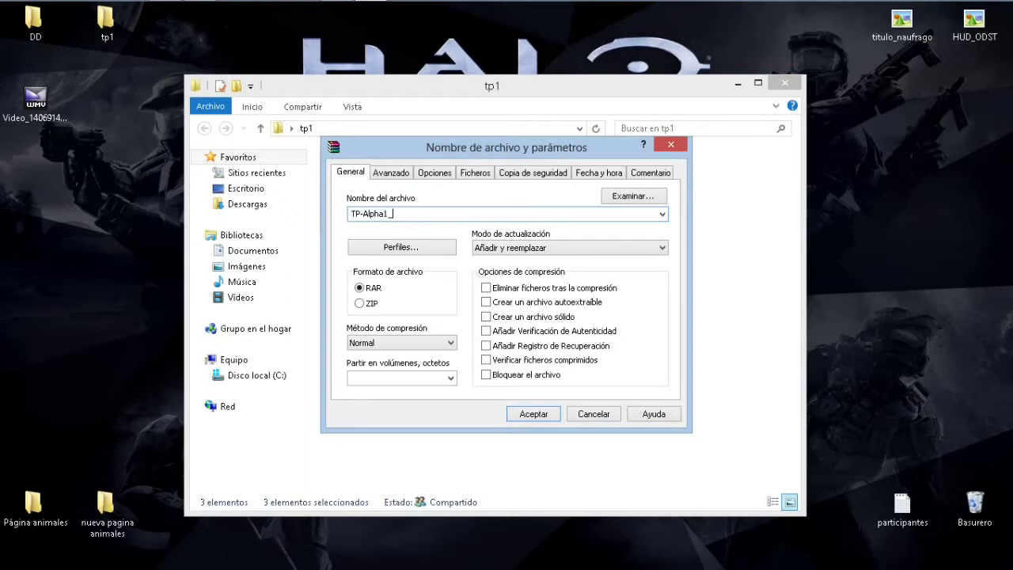
{"action": "left_click", "coordinate": [360, 304]}
{"action": "left_click", "coordinate": [532, 414]}
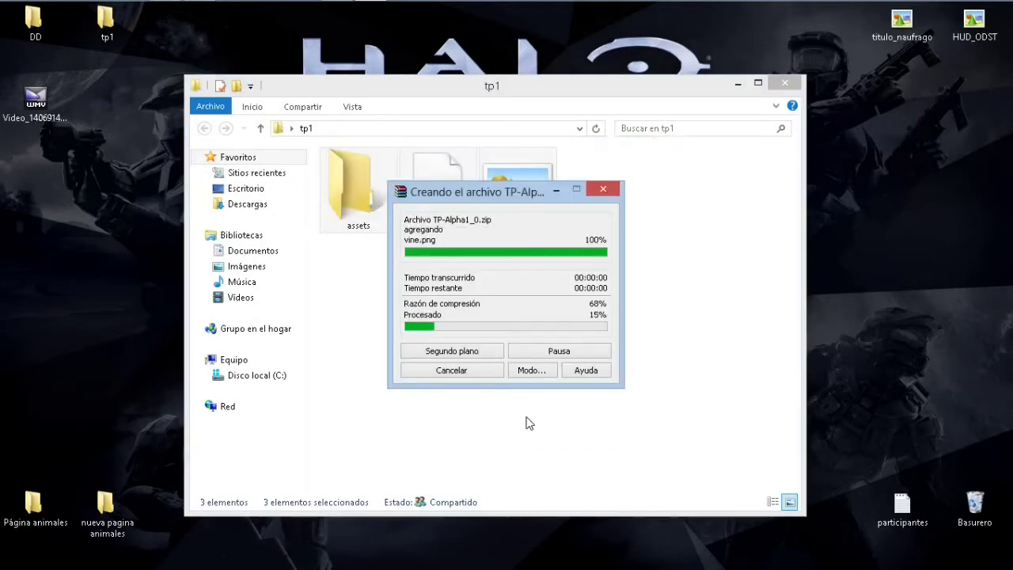
Empty the recycle bin from the desktop dock
{"action": "mouse_move", "coordinate": [289, 554]}
{"action": "right_click", "coordinate": [321, 550]}
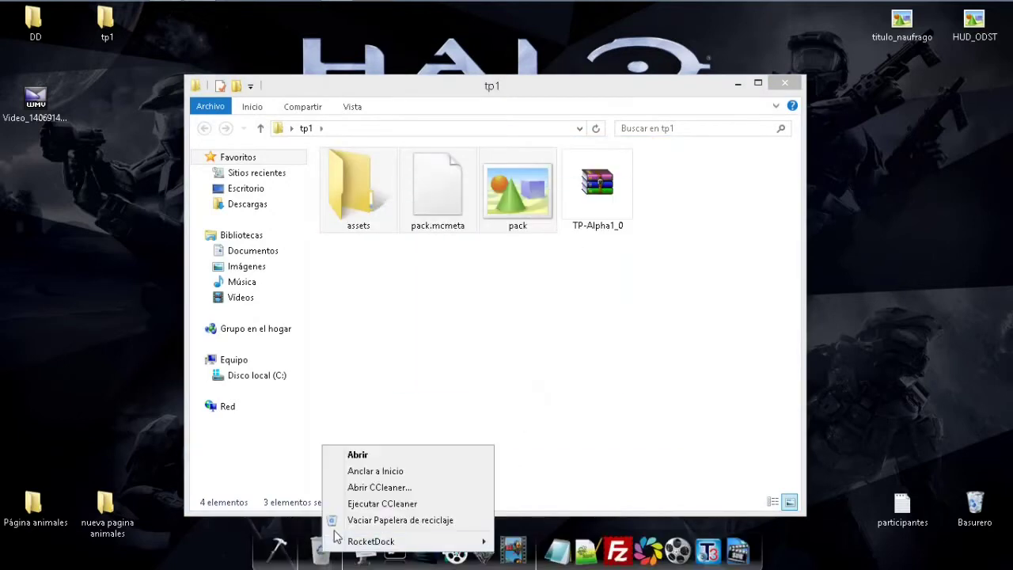
{"action": "left_click", "coordinate": [348, 518]}
{"action": "left_click", "coordinate": [565, 353]}
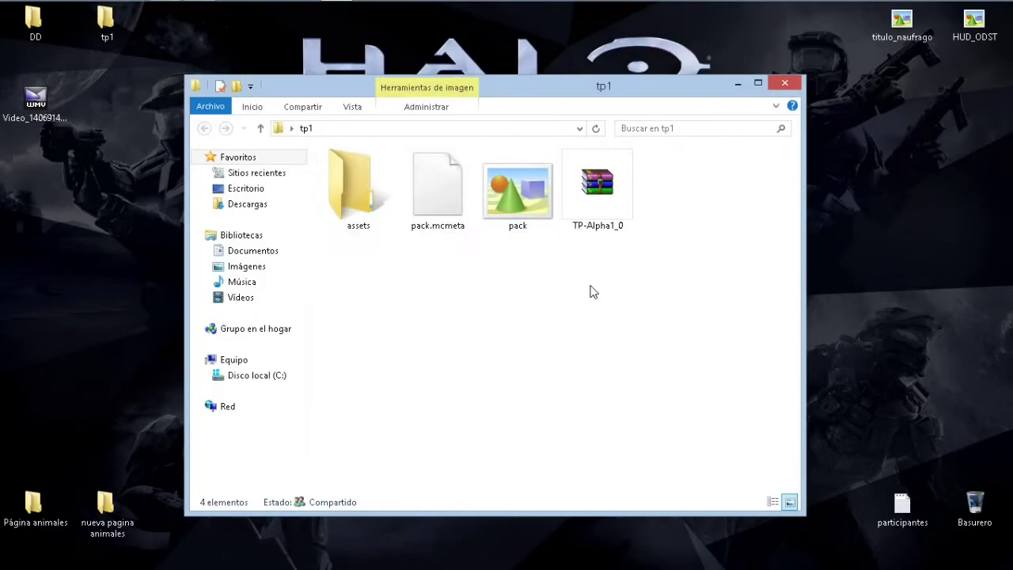
View the pack image from the tp1 folder in the photo viewer and close it
{"action": "left_click", "coordinate": [533, 198]}
{"action": "double_click", "coordinate": [533, 198]}
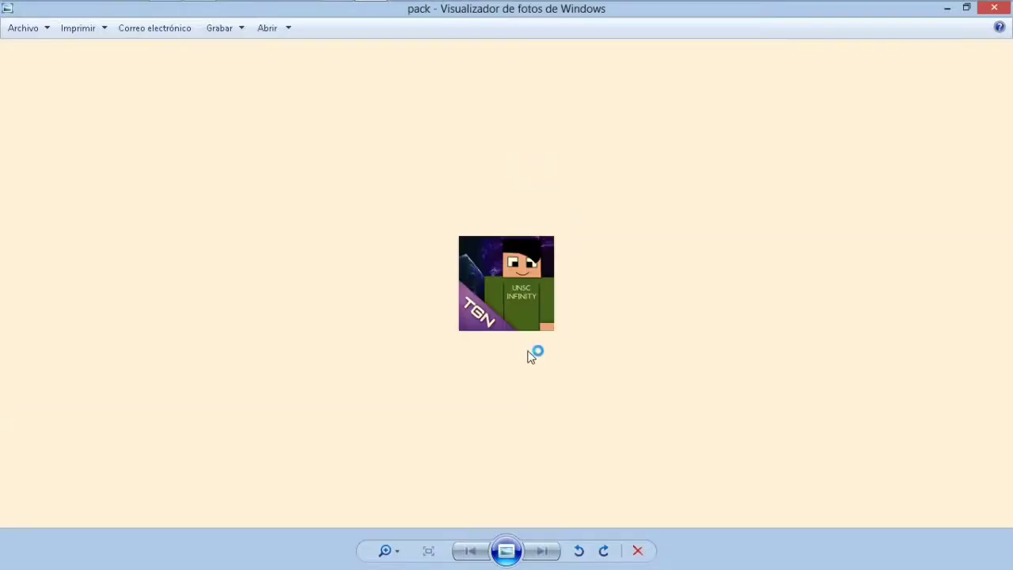
{"action": "left_click", "coordinate": [981, 10]}
{"action": "left_click", "coordinate": [515, 321]}
Close the tp1 folder window and open the application data folder with the Run command
{"action": "left_click", "coordinate": [633, 193]}
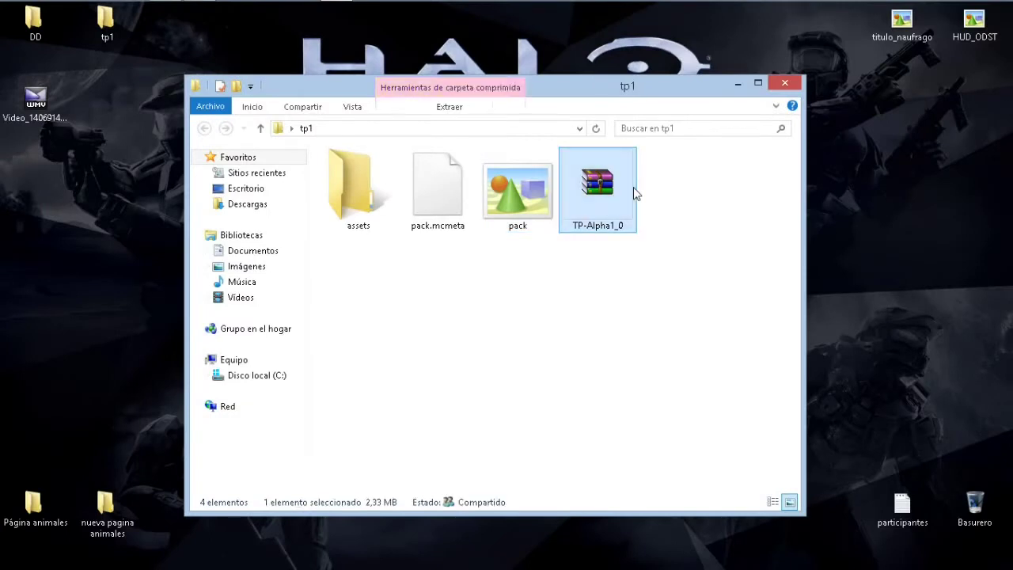
{"action": "left_click", "coordinate": [784, 83]}
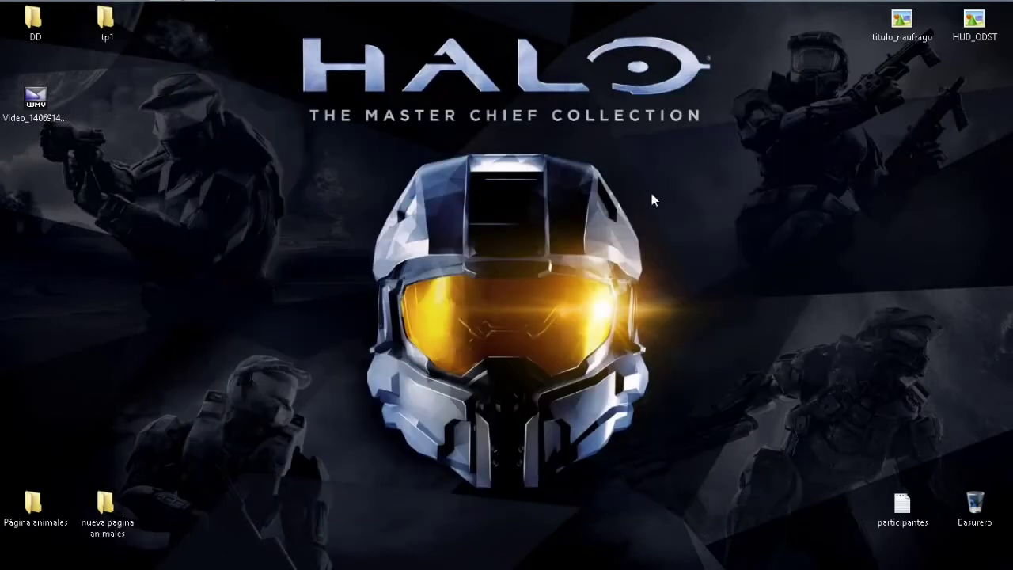
{"action": "key", "text": "super+r"}
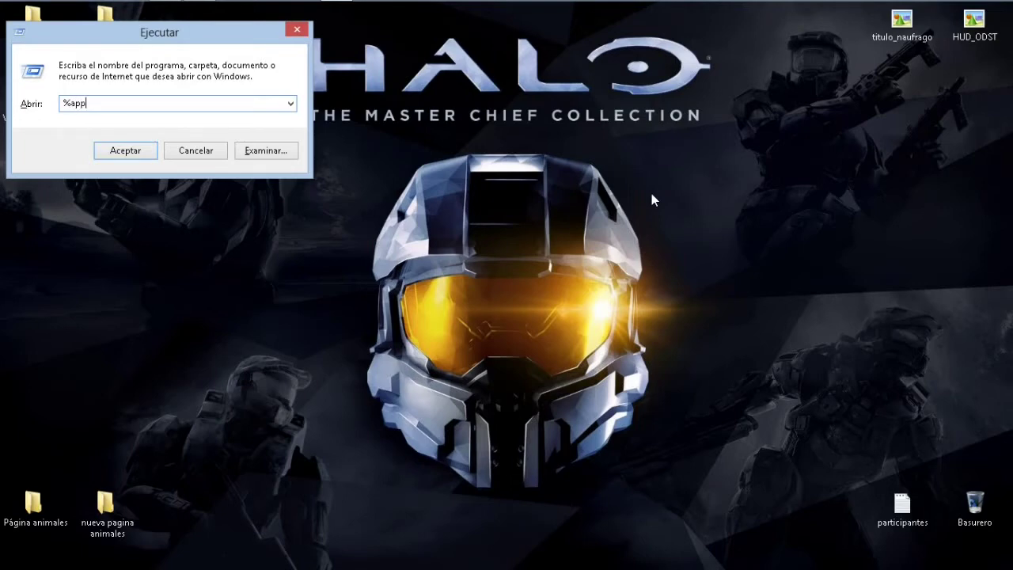
{"action": "key", "text": "Return"}
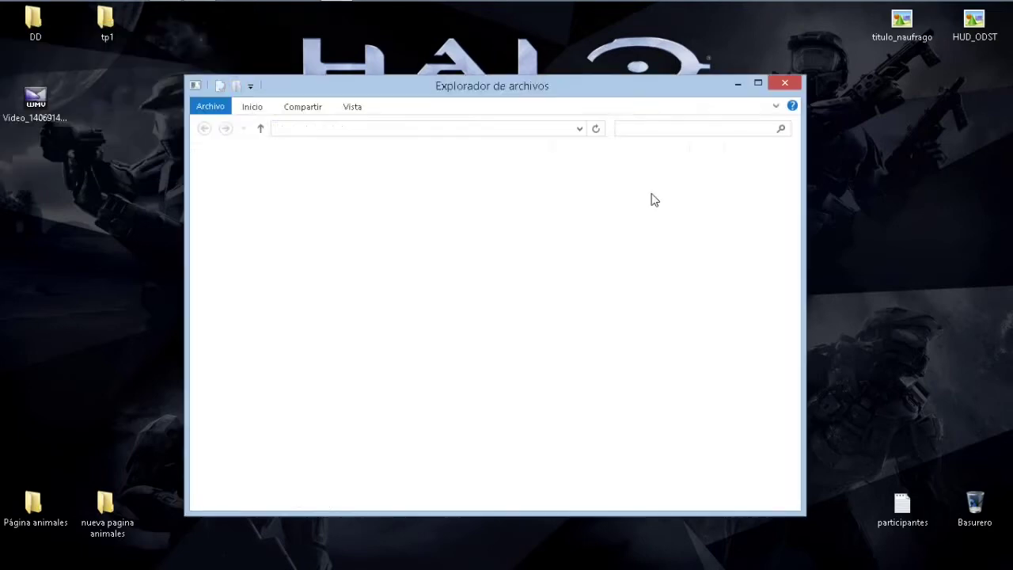
Paste the TP-Alpha1_0 archive into the resourcepacks folder inside .minecraft and close the folder window
{"action": "left_click", "coordinate": [499, 182]}
{"action": "double_click", "coordinate": [499, 183]}
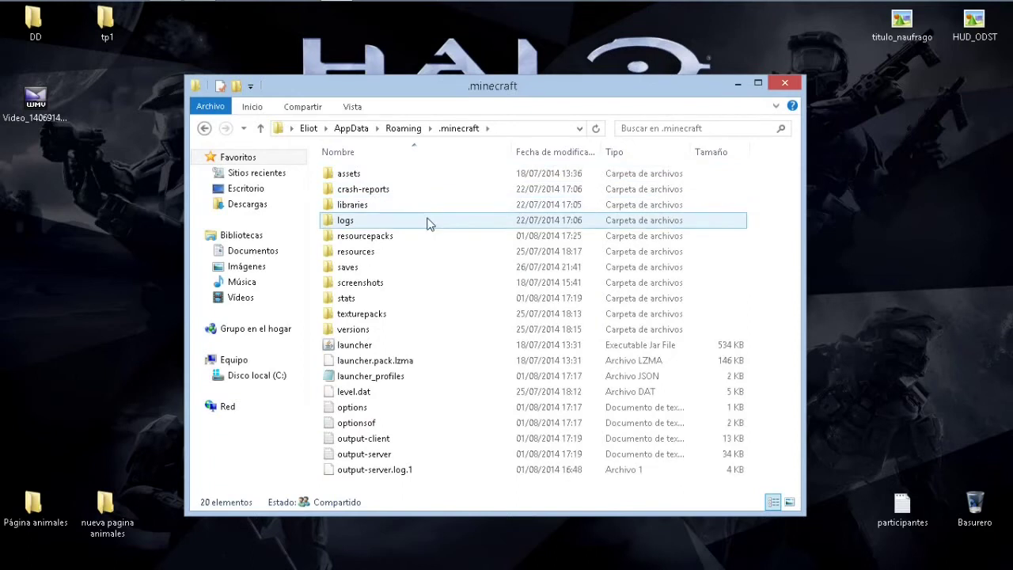
{"action": "double_click", "coordinate": [409, 236]}
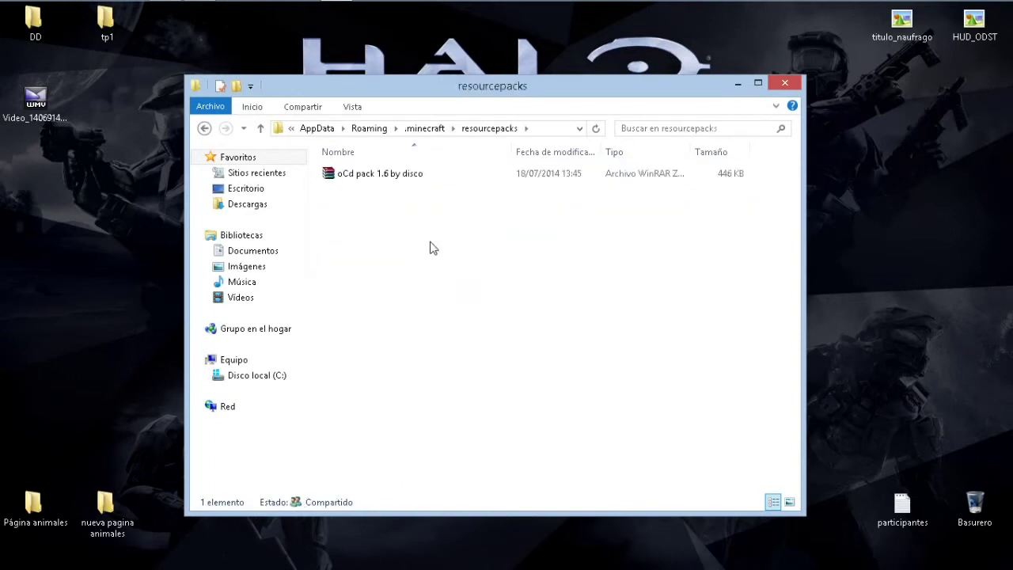
{"action": "key", "text": "ctrl+v"}
{"action": "left_click", "coordinate": [597, 295]}
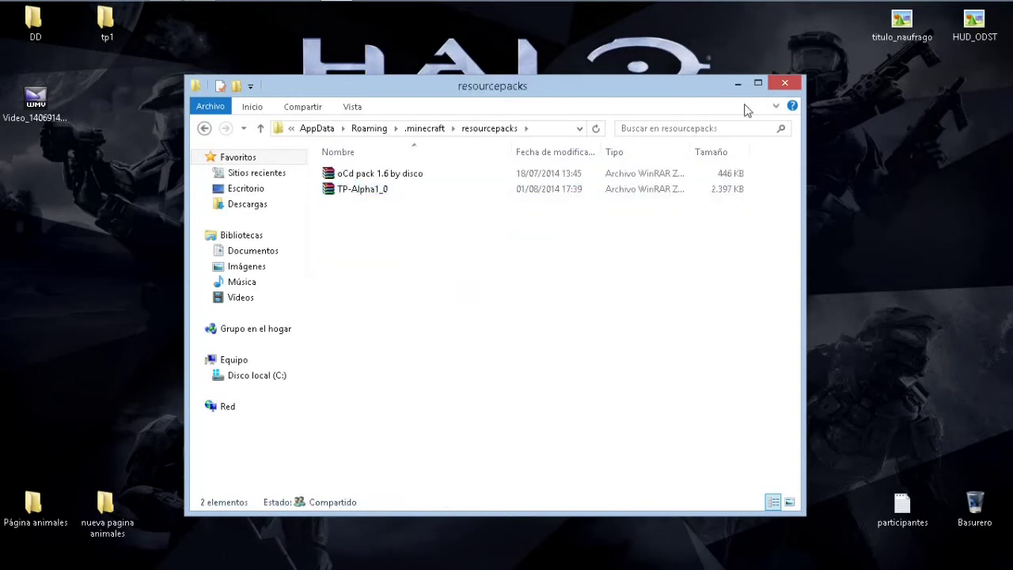
{"action": "left_click", "coordinate": [785, 84]}
Run PreLauncher_ESP_4.0 from the Descargas folder, close that folder window, and start Minecraft from the launcher
{"action": "mouse_move", "coordinate": [515, 554]}
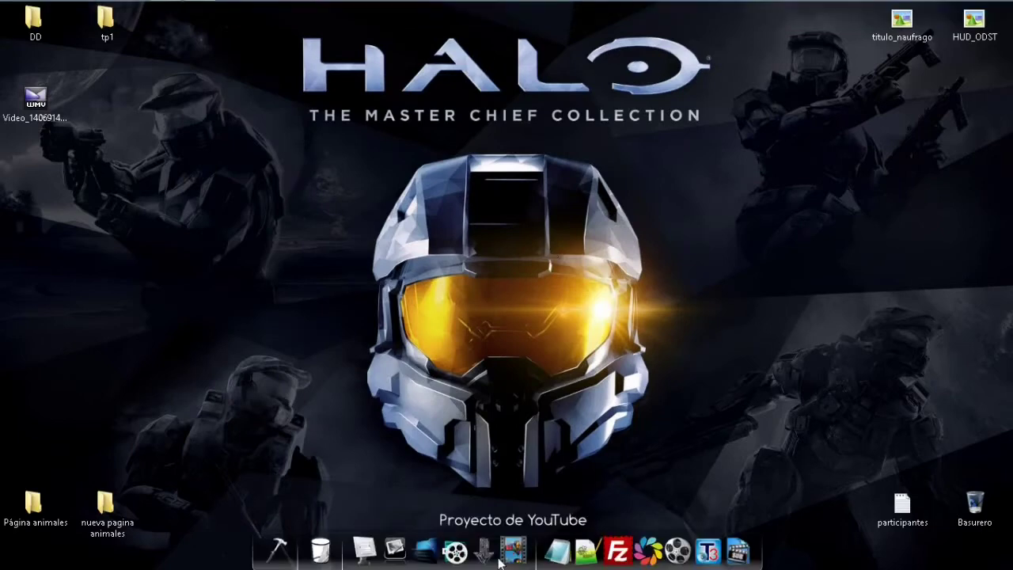
{"action": "left_click", "coordinate": [482, 554]}
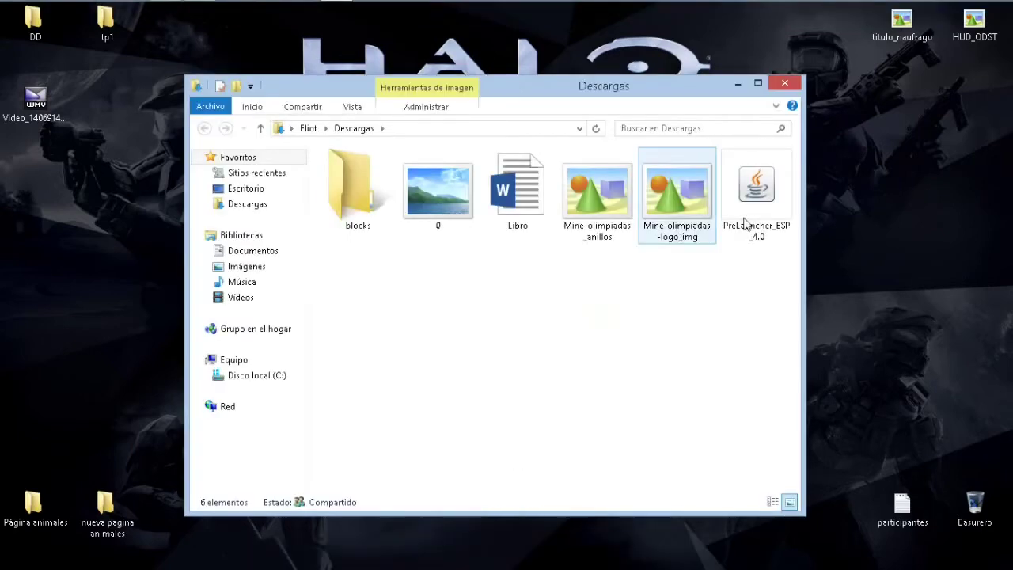
{"action": "left_click", "coordinate": [753, 222]}
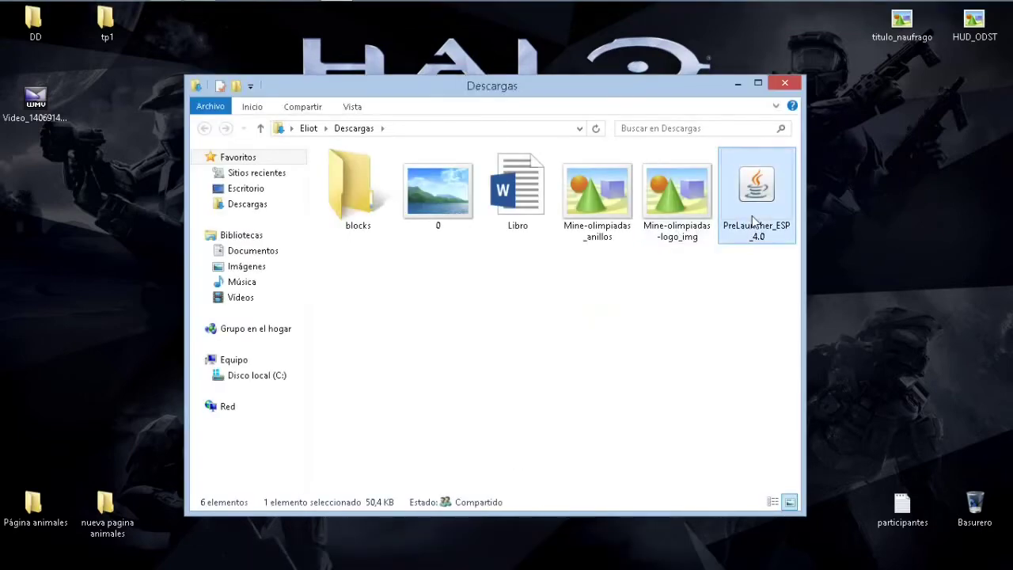
{"action": "double_click", "coordinate": [753, 222]}
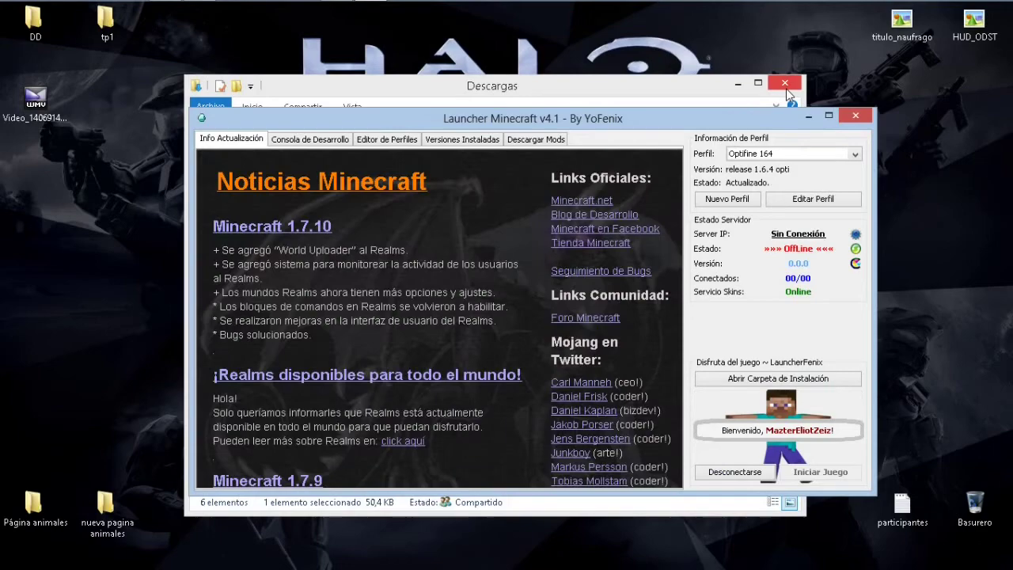
{"action": "left_click", "coordinate": [784, 84]}
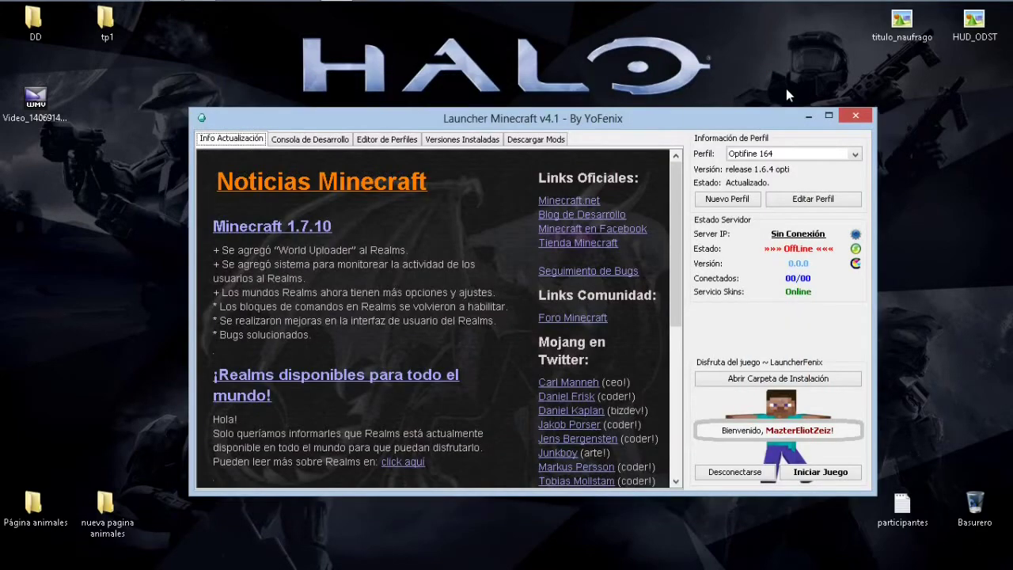
{"action": "left_click", "coordinate": [830, 478]}
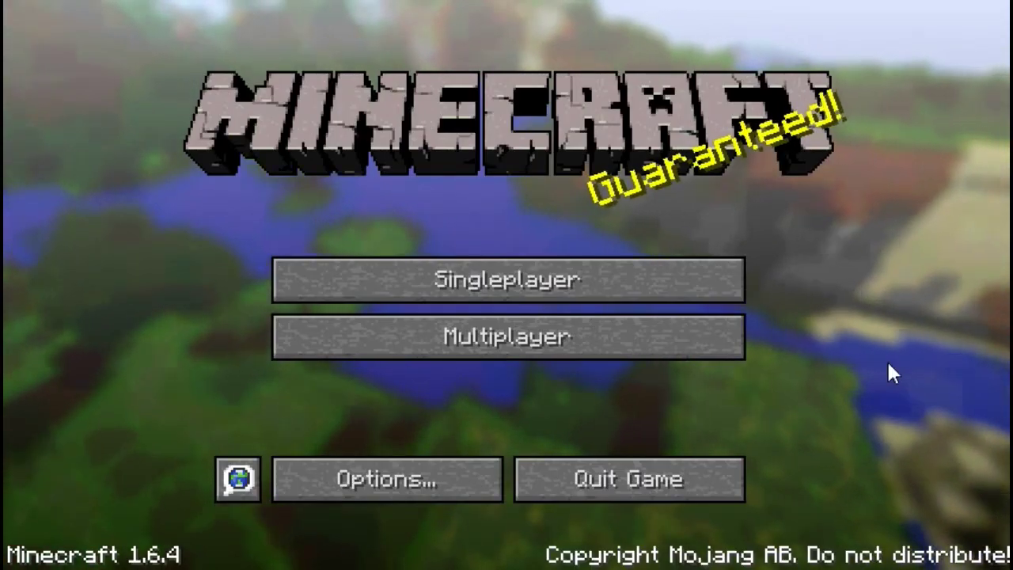
Load the single-player world, hide the on-screen display, and examine the blocks with the default textures
{"action": "left_click", "coordinate": [528, 281]}
{"action": "double_click", "coordinate": [490, 237]}
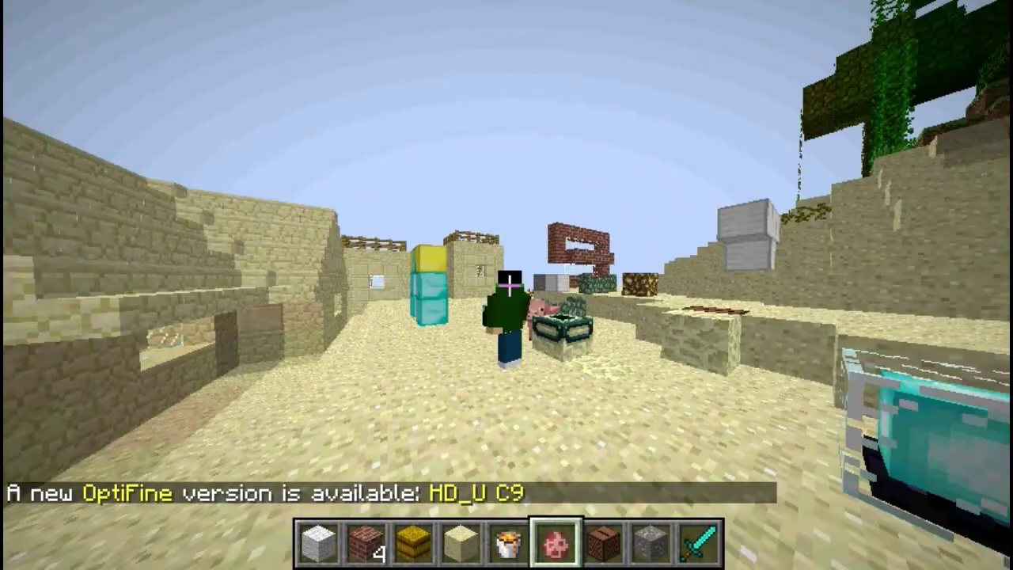
{"action": "key", "text": "c"}
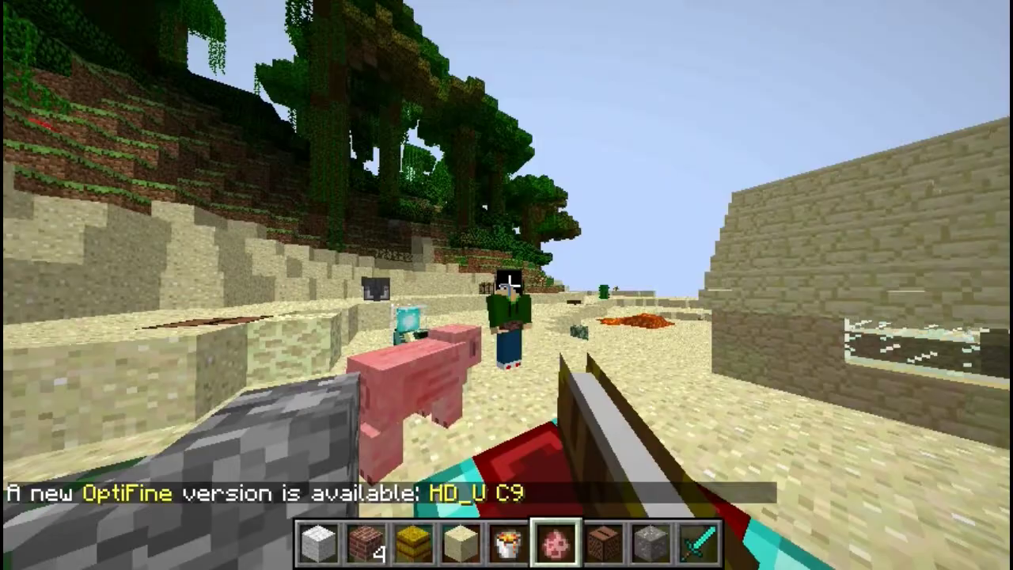
{"action": "key", "text": "c"}
{"action": "key", "text": "F1"}
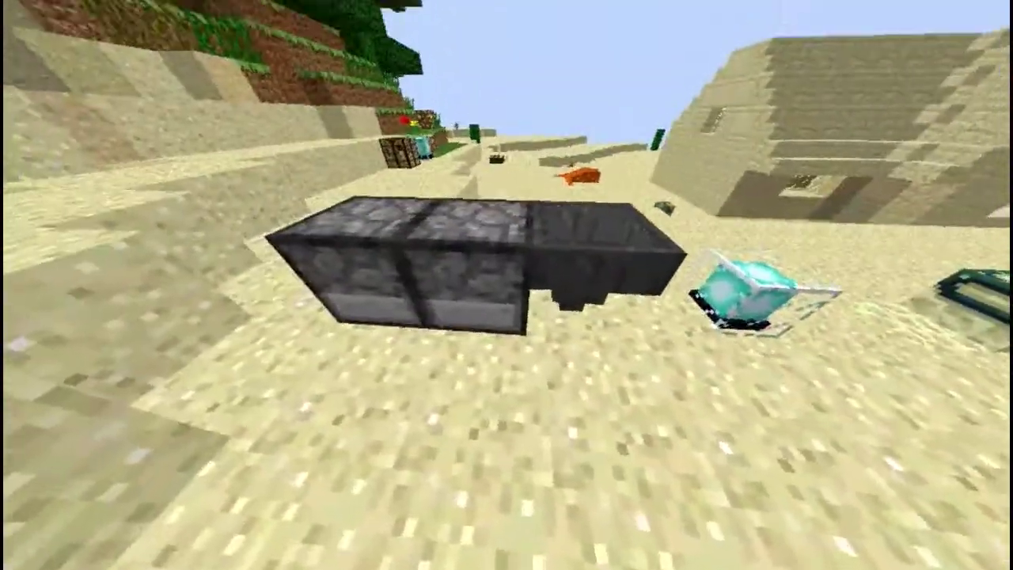
Save and quit the world to the title screen, and apply TP-Alpha1_0.zip as the resource pack
{"action": "key", "text": "Escape"}
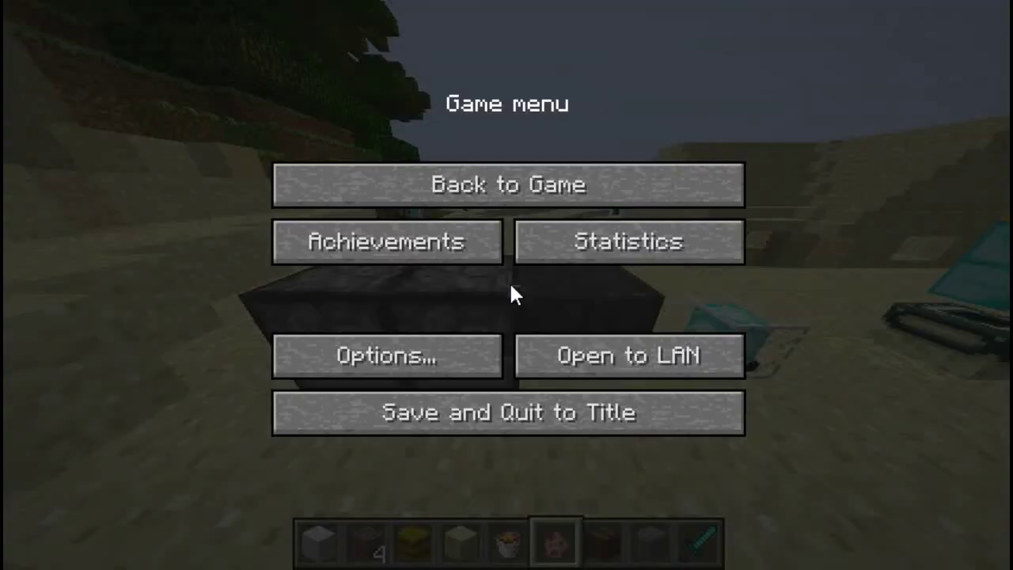
{"action": "left_click", "coordinate": [493, 413]}
{"action": "left_click", "coordinate": [340, 478]}
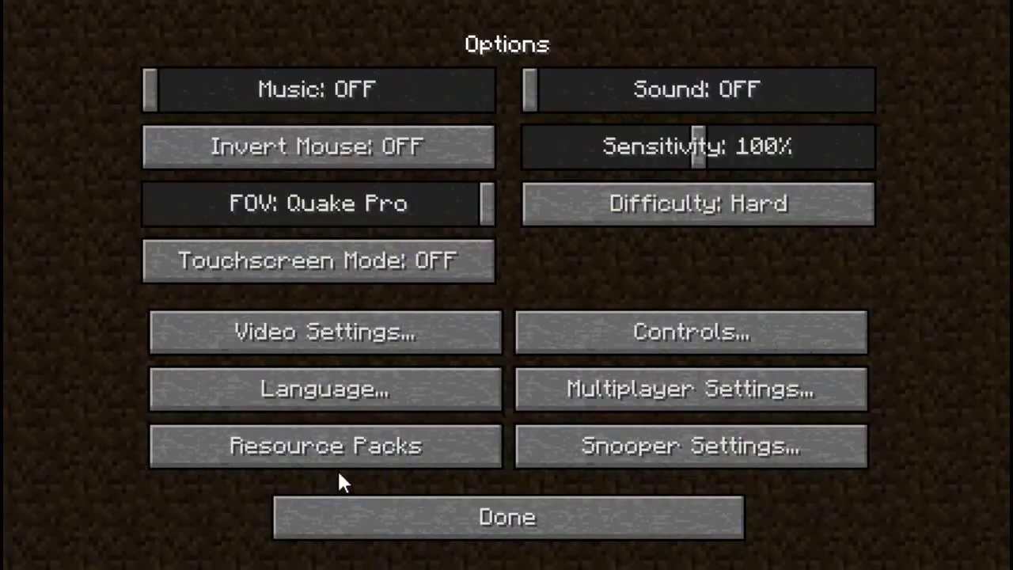
{"action": "left_click", "coordinate": [347, 453]}
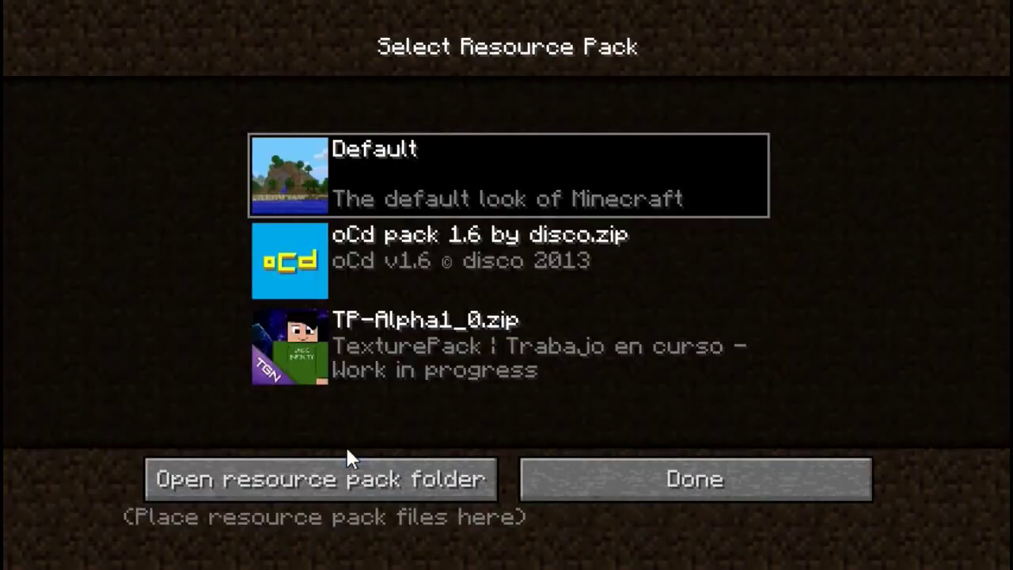
{"action": "left_click", "coordinate": [414, 343]}
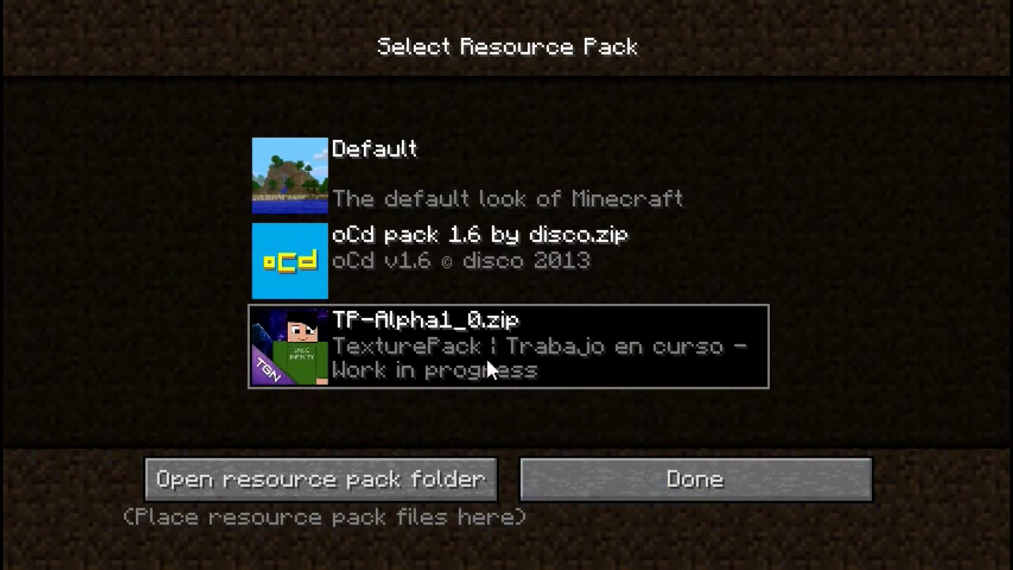
{"action": "left_click", "coordinate": [596, 475]}
{"action": "left_click", "coordinate": [467, 538]}
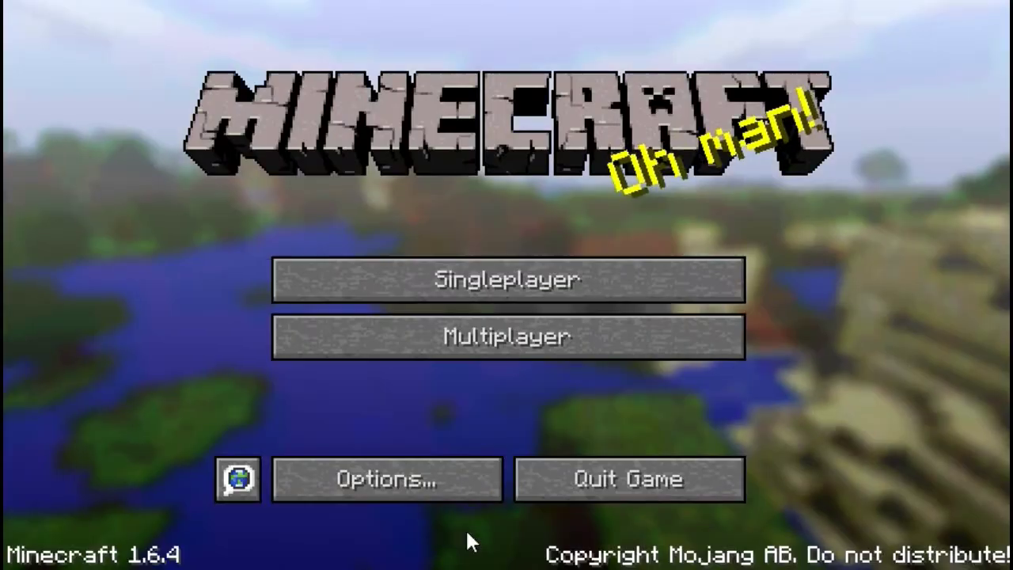
Reload the single-player world and move around to examine the blocks with the TP-Alpha1_0 textures
{"action": "left_click", "coordinate": [475, 277]}
{"action": "double_click", "coordinate": [462, 257]}
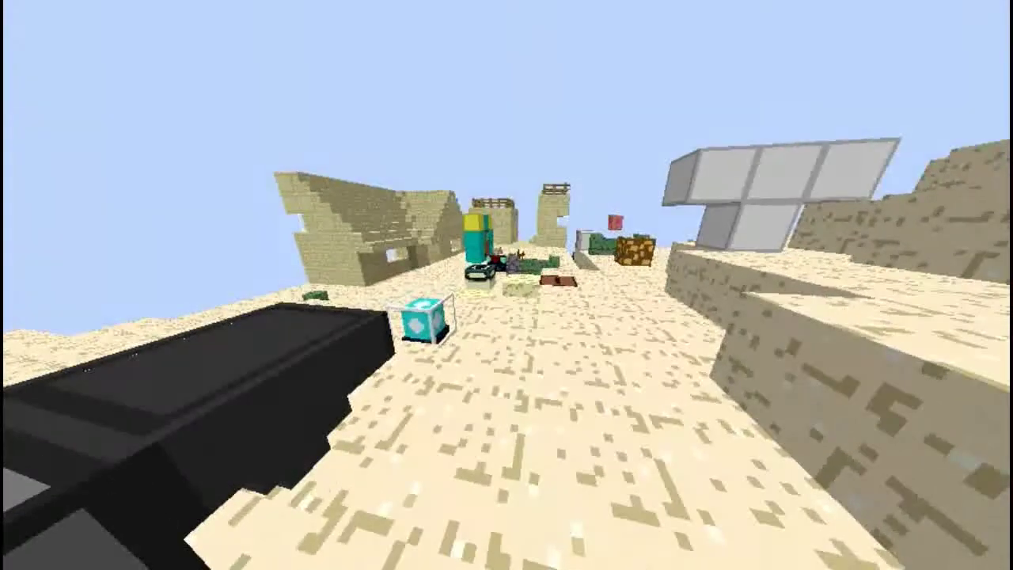
{"action": "key", "text": "space"}
{"action": "key", "text": "w"}
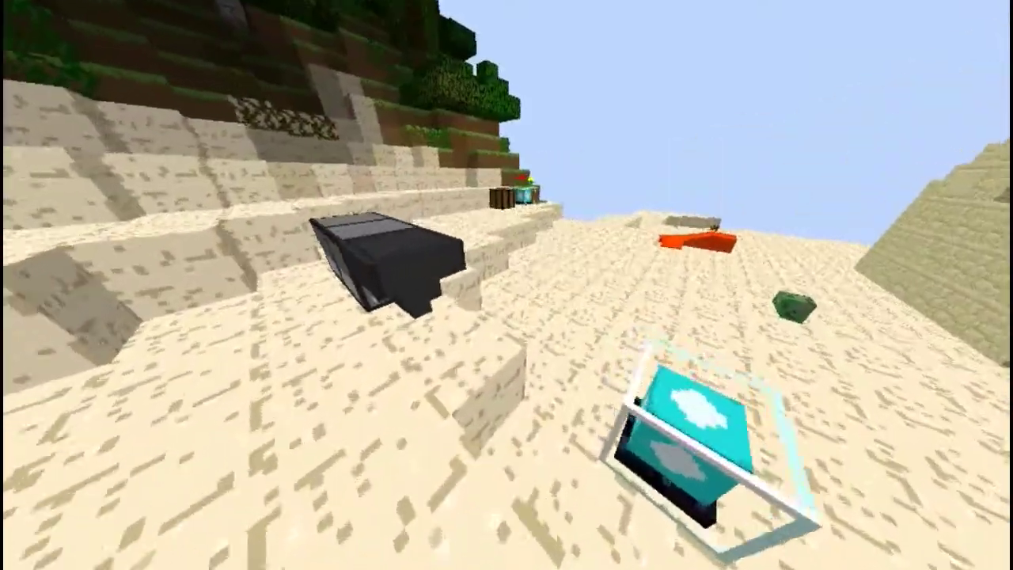